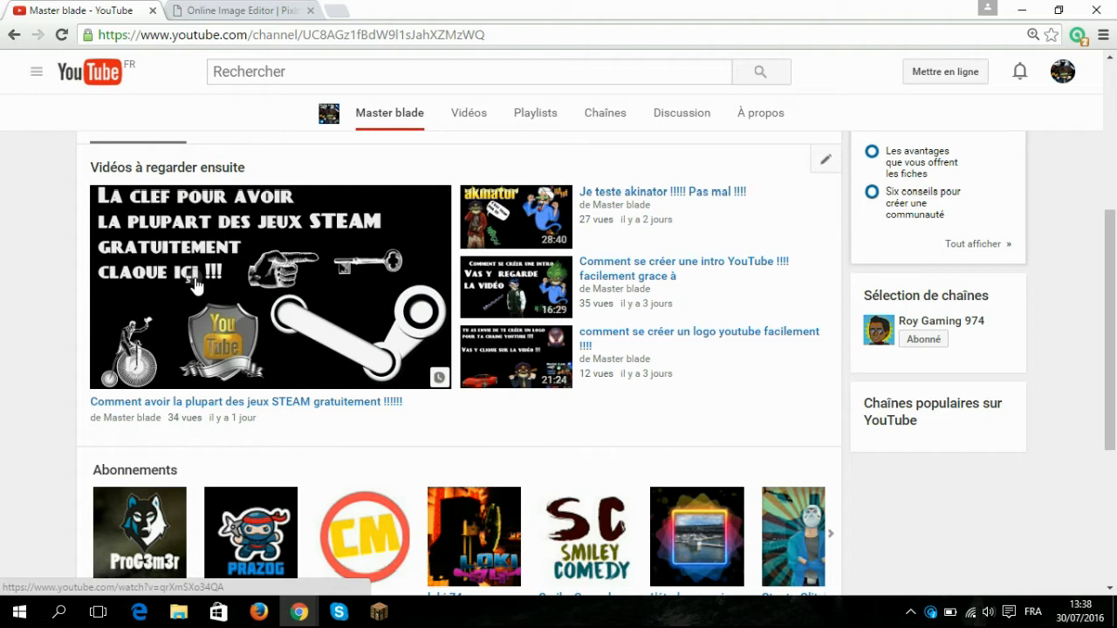
pyautogui.click(261, 10)
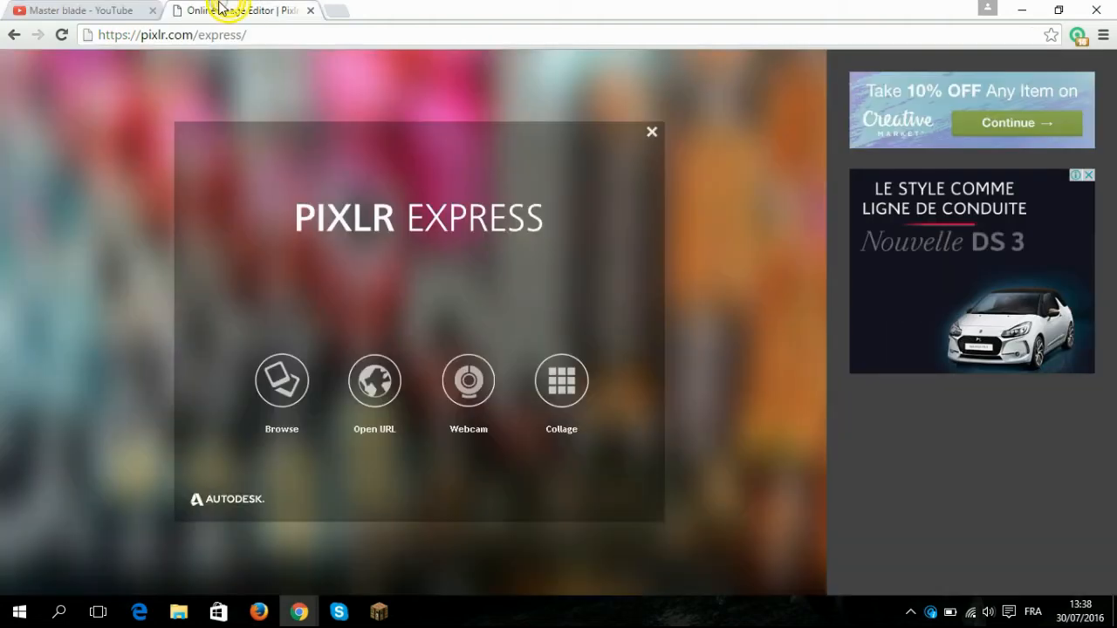
pyautogui.click(120, 8)
pyautogui.scroll(3, 236, 125)
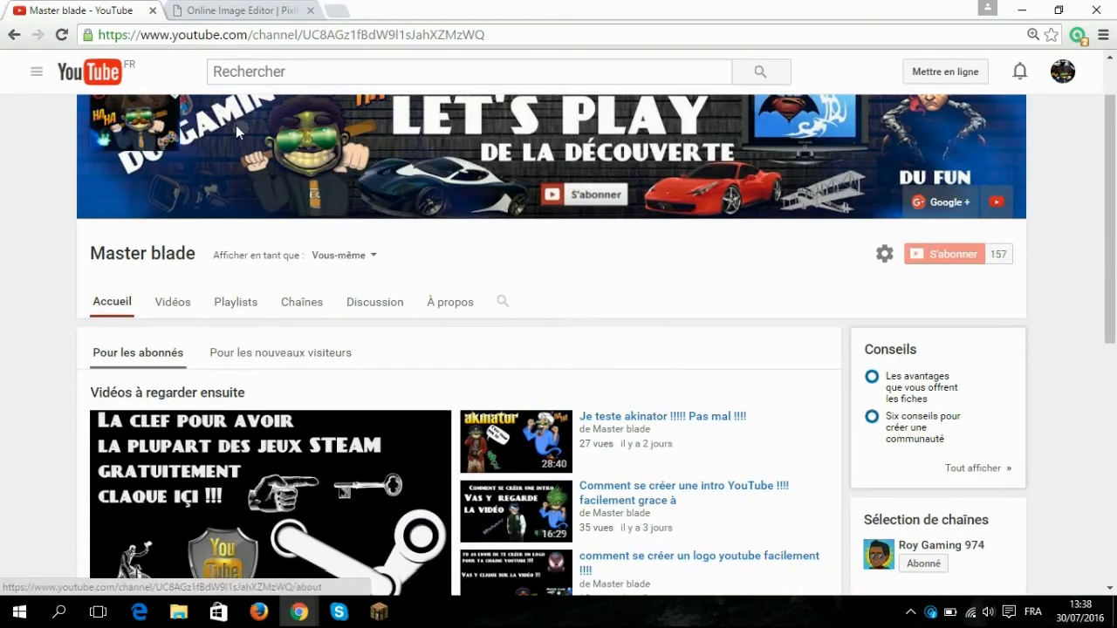
pyautogui.click(237, 9)
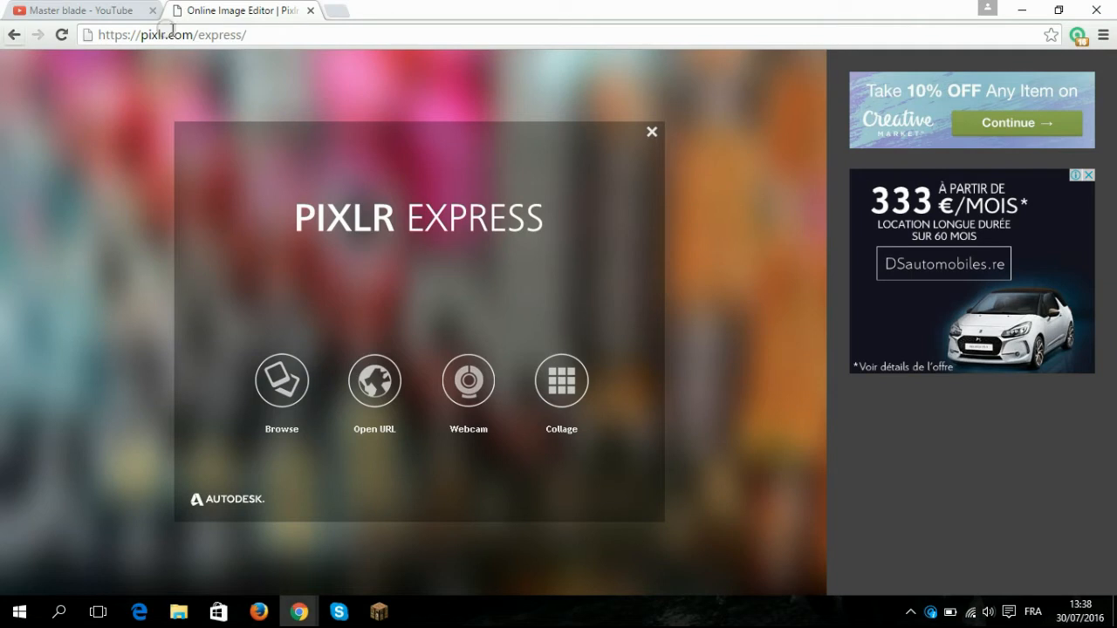
# - Close the current Pixlr tab, open the Pixlr home page in a new one and launch the Pixlr Express web app
pyautogui.click(310, 11)
pyautogui.click(178, 12)
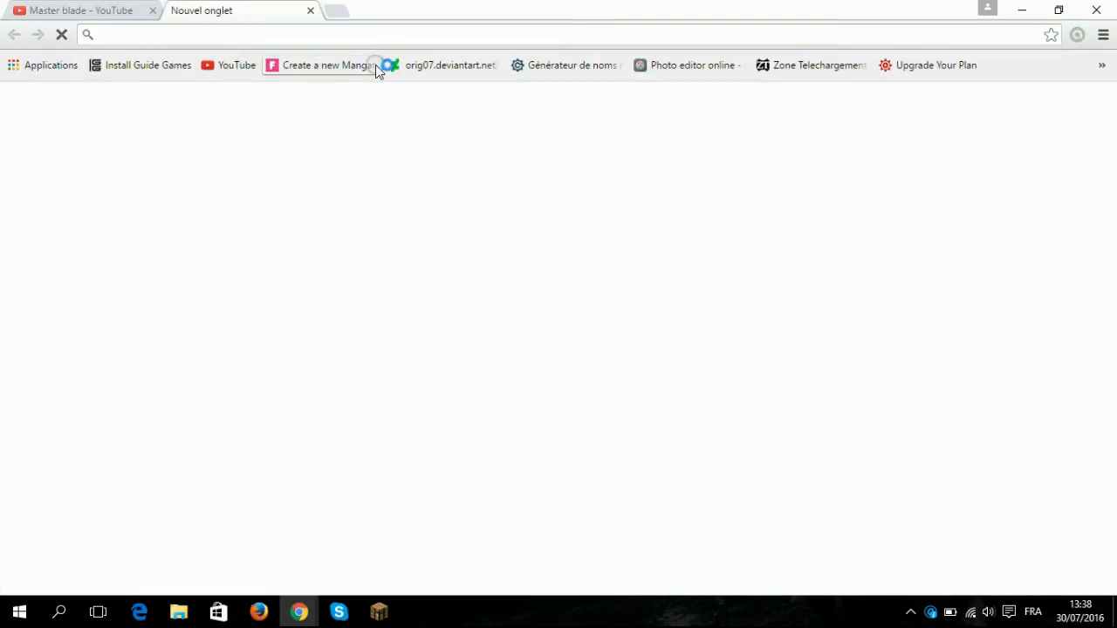
pyautogui.click(705, 67)
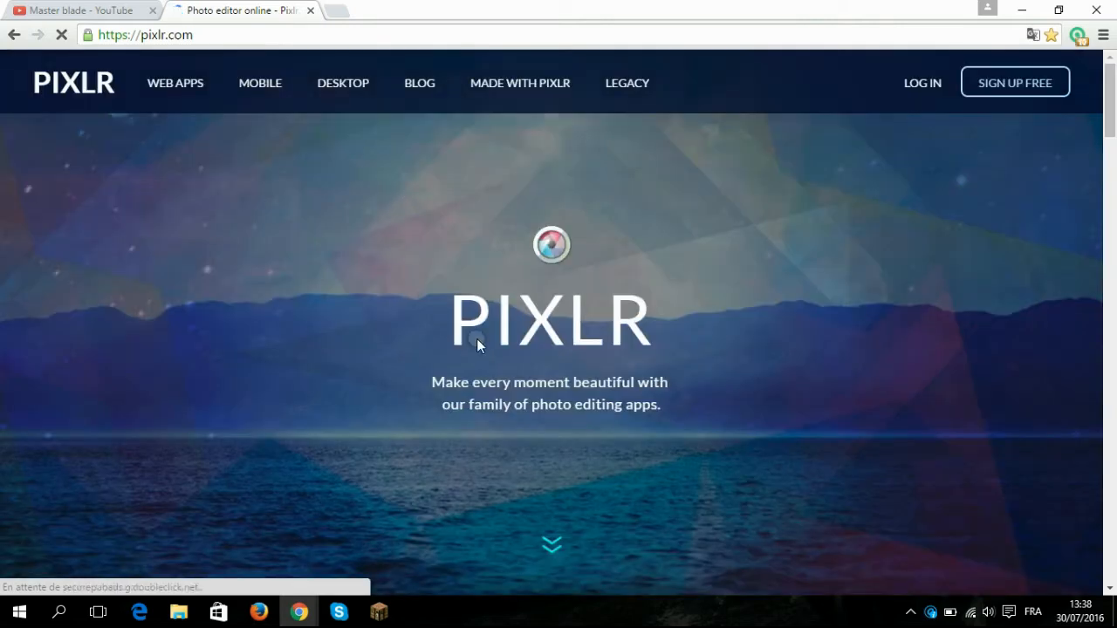
pyautogui.scroll(-2, 479, 347)
pyautogui.scroll(-5, 478, 344)
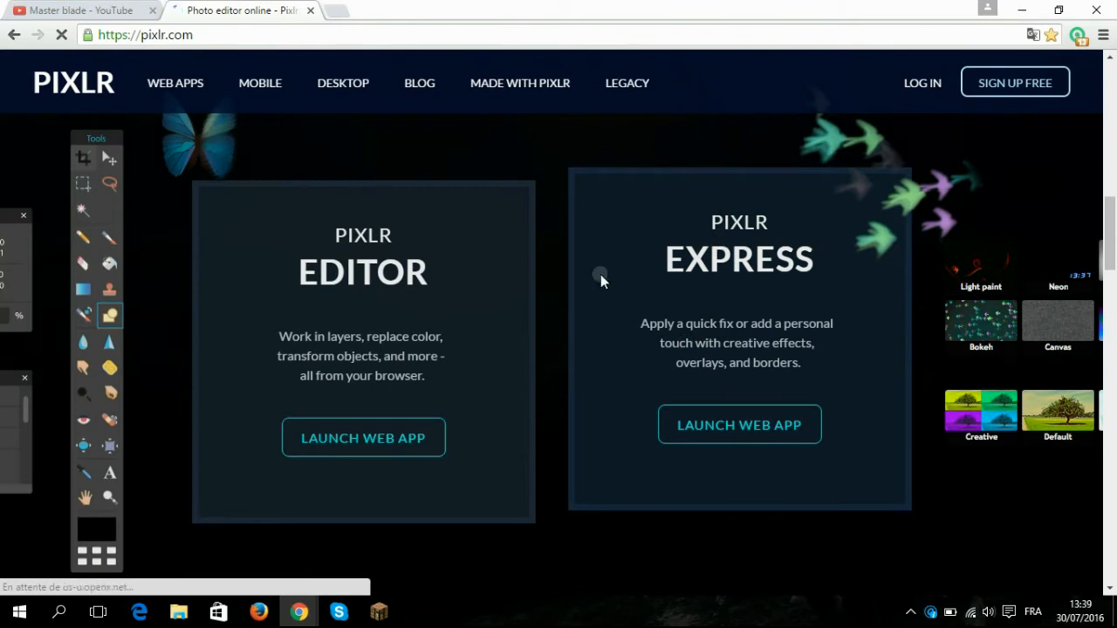
pyautogui.click(743, 436)
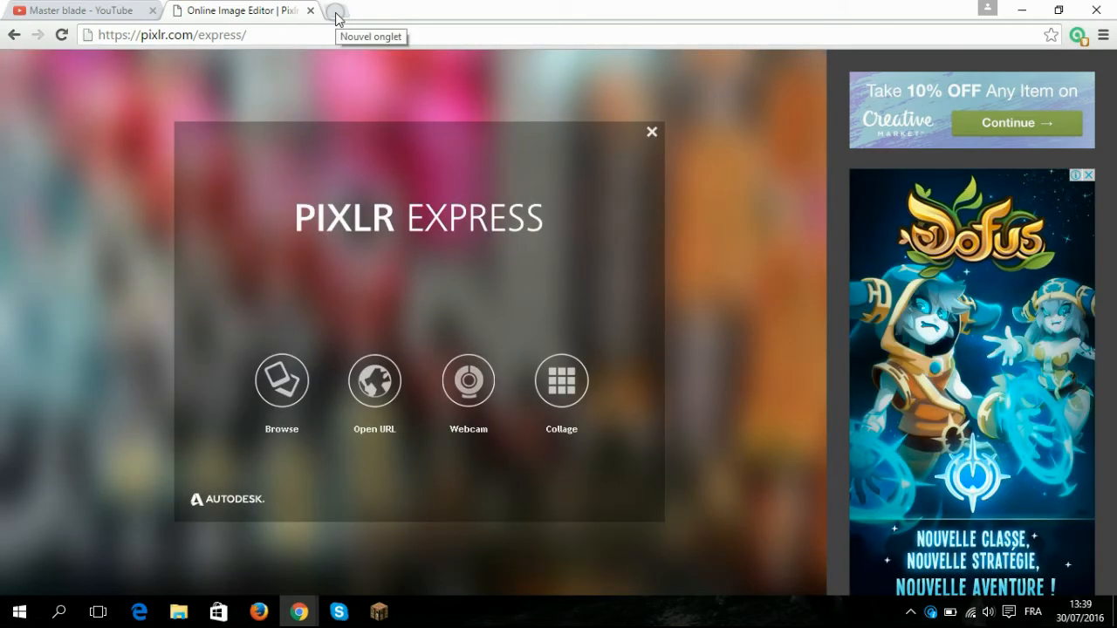
# - Search Google for "fond noir 2560 x 1440" in a new tab
pyautogui.click(336, 13)
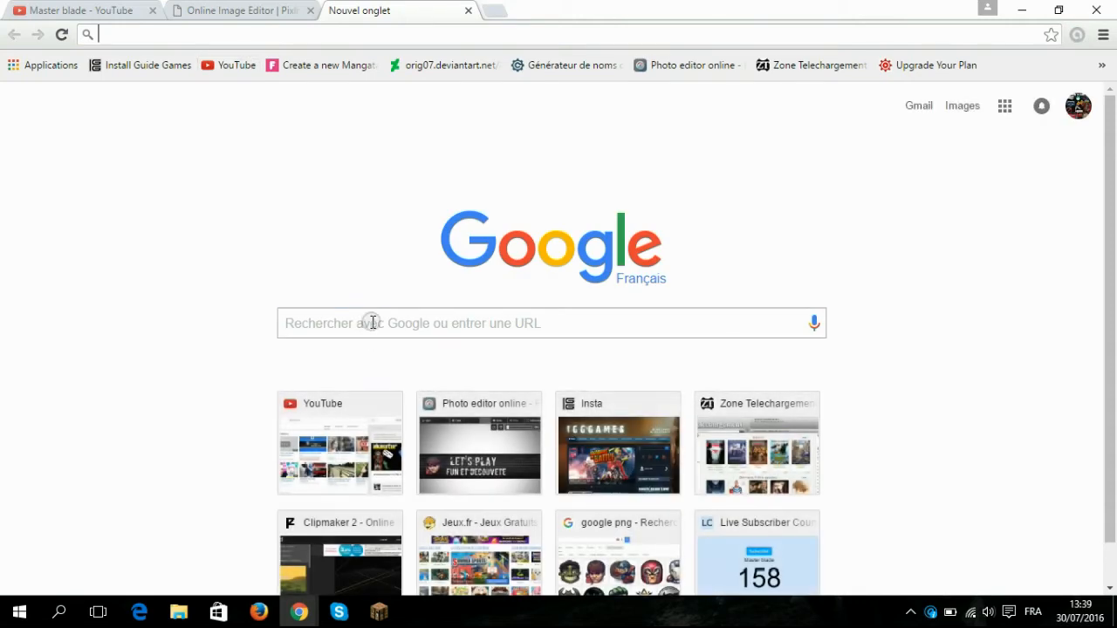
pyautogui.click(369, 312)
pyautogui.write('Fon')
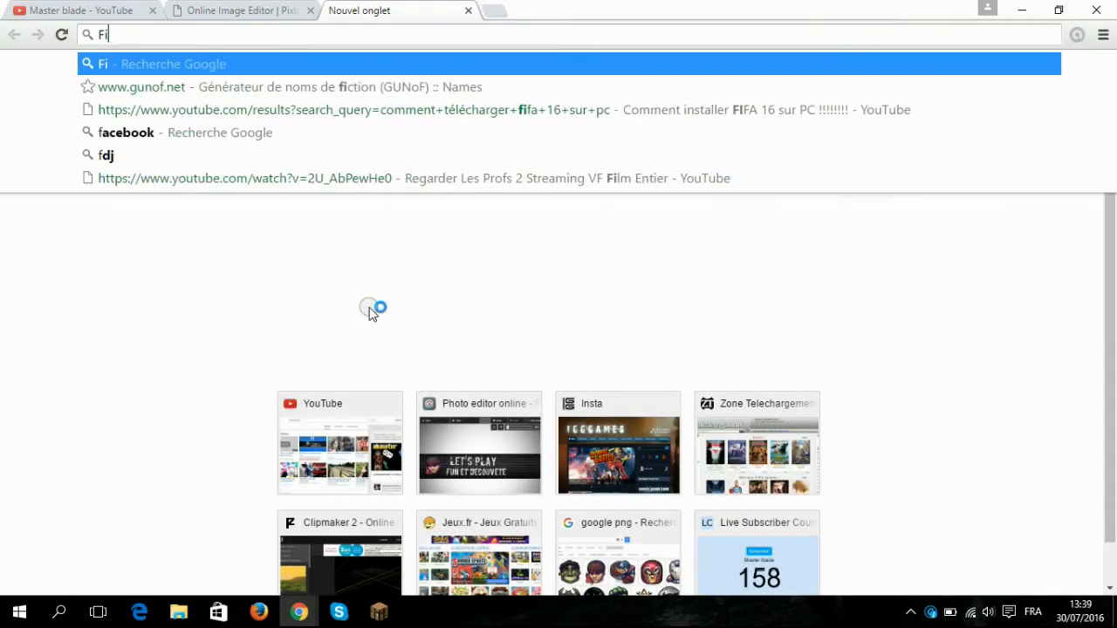
pyautogui.write('d noir')
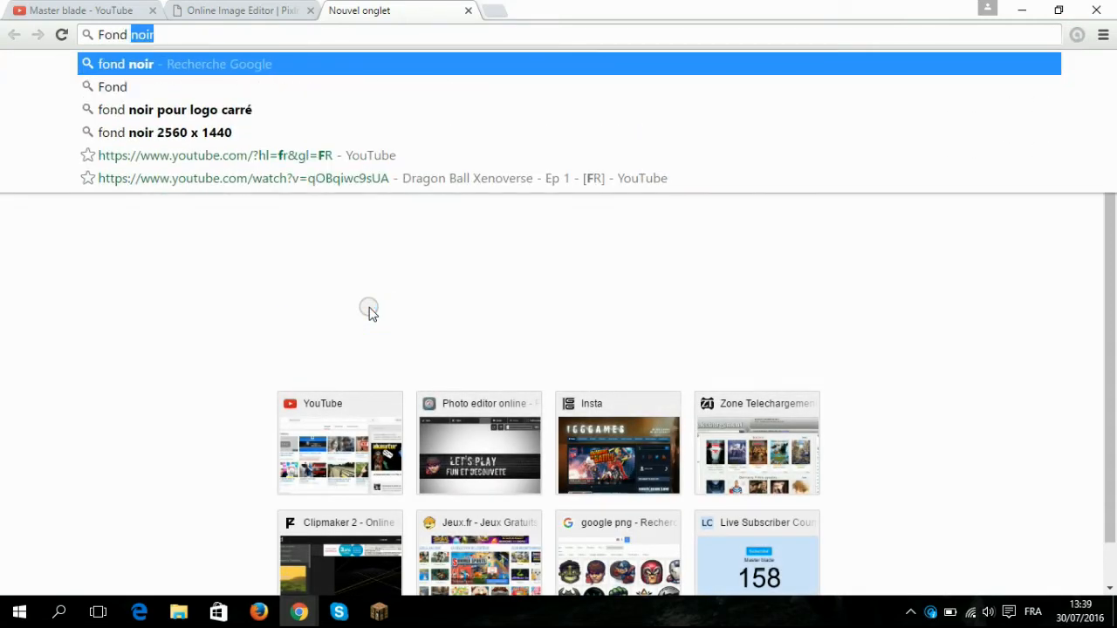
pyautogui.press('Down')
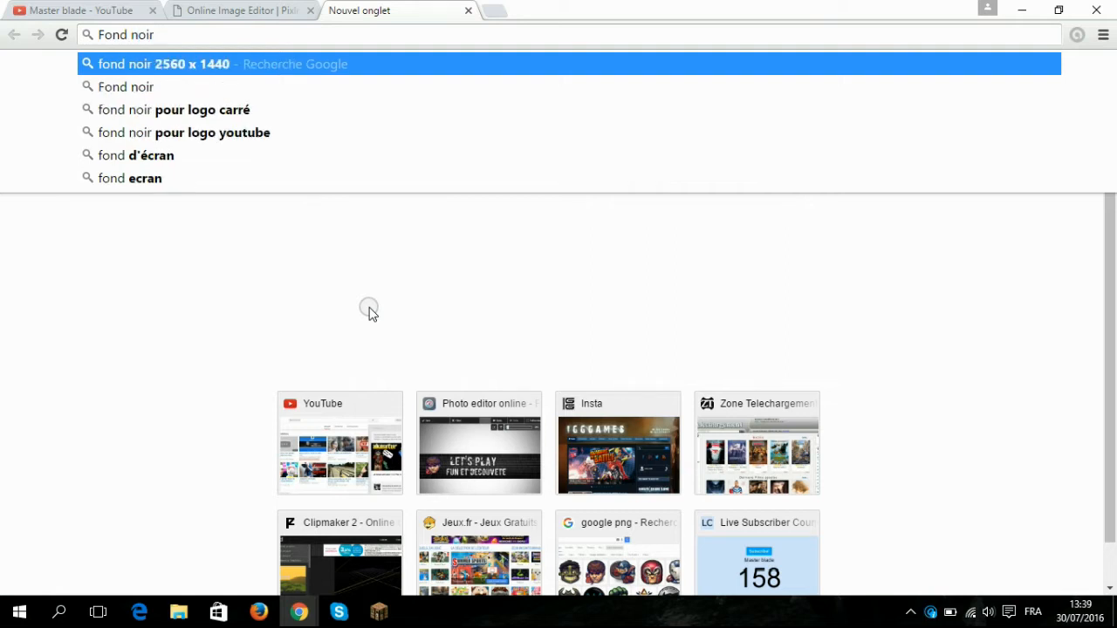
pyautogui.press('Return')
# - Shorten the search query to "fond noir" and open the matching image results
pyautogui.click(281, 70)
pyautogui.press('BackSpace')
pyautogui.press('BackSpace')
pyautogui.press('BackSpace')
pyautogui.press('BackSpace')
pyautogui.press('BackSpace')
pyautogui.press('BackSpace')
pyautogui.press('BackSpace')
pyautogui.press('BackSpace')
pyautogui.press('BackSpace')
pyautogui.press('BackSpace')
pyautogui.press('BackSpace')
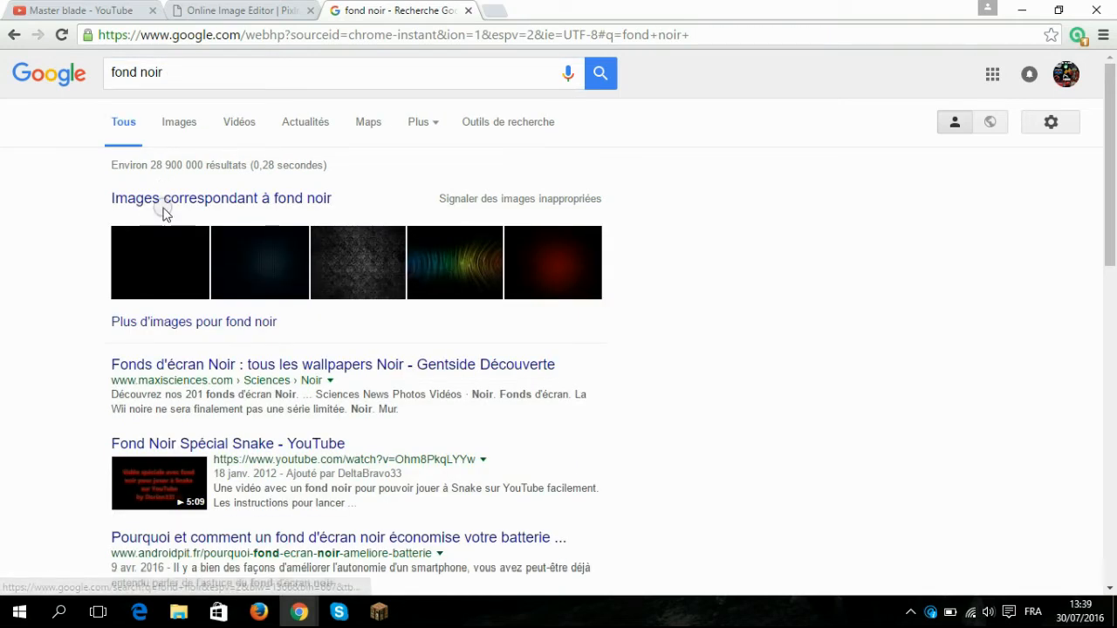
pyautogui.click(118, 281)
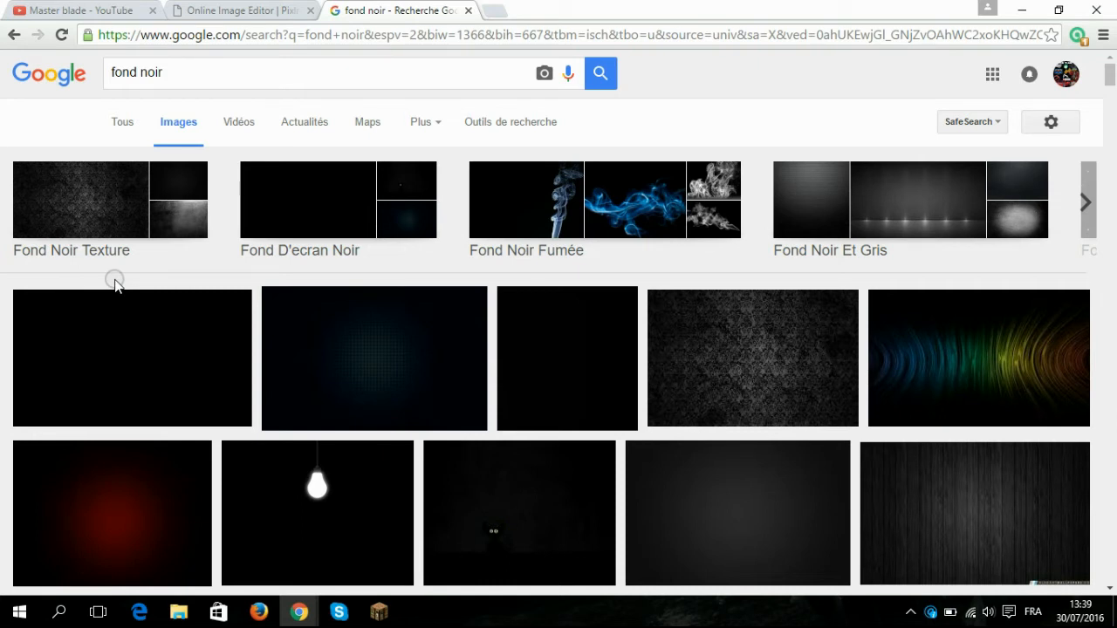
pyautogui.click(264, 75)
pyautogui.click(243, 124)
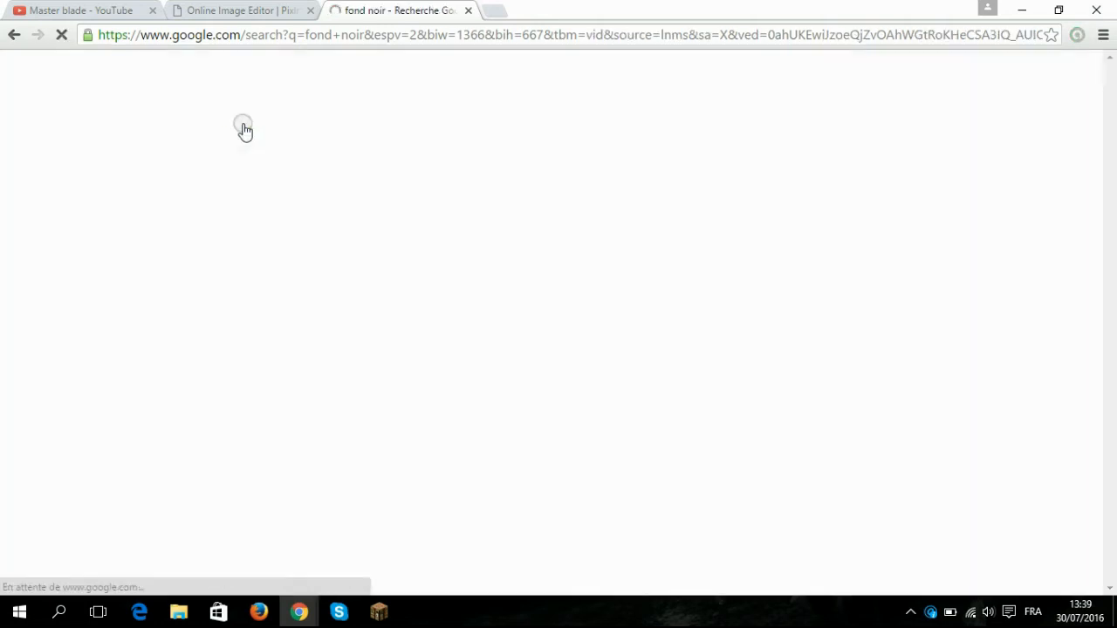
pyautogui.click(124, 124)
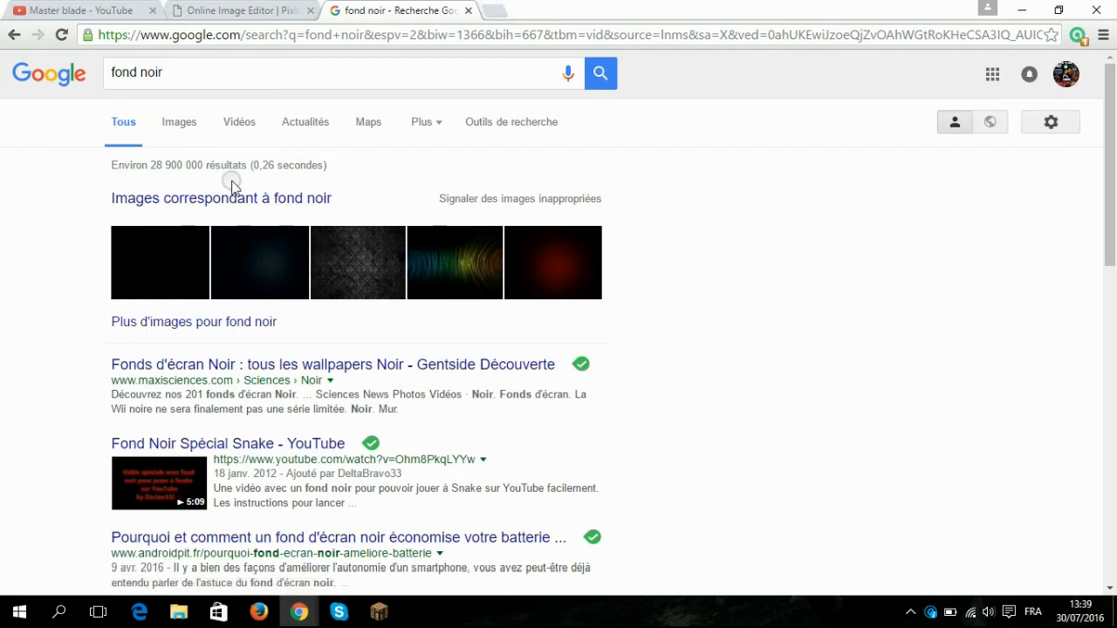
# - Replace the query with "images de personnages de manga" and open the matching image results
pyautogui.click(291, 63)
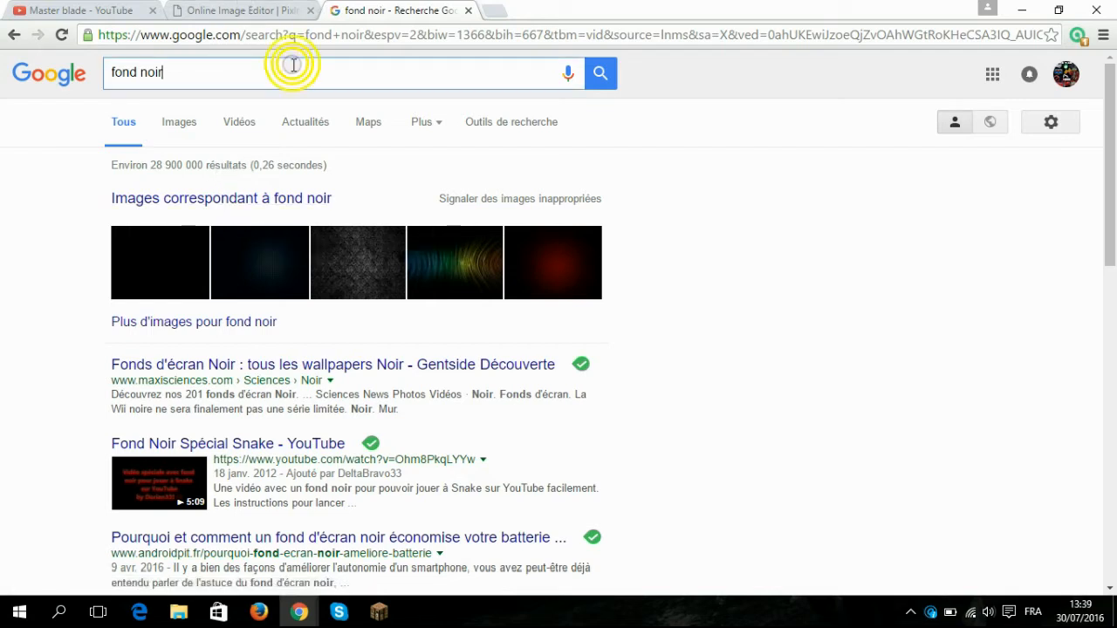
pyautogui.press('BackSpace')
pyautogui.press('BackSpace')
pyautogui.press('BackSpace')
pyautogui.press('BackSpace')
pyautogui.press('BackSpace')
pyautogui.press('BackSpace')
pyautogui.press('BackSpace')
pyautogui.press('BackSpace')
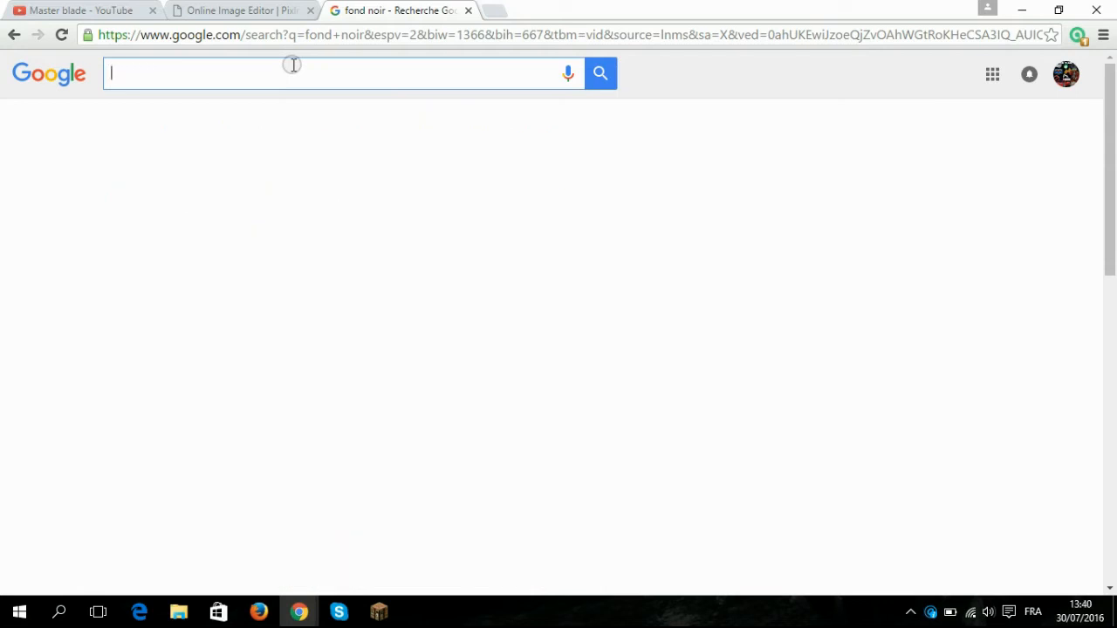
pyautogui.write('images')
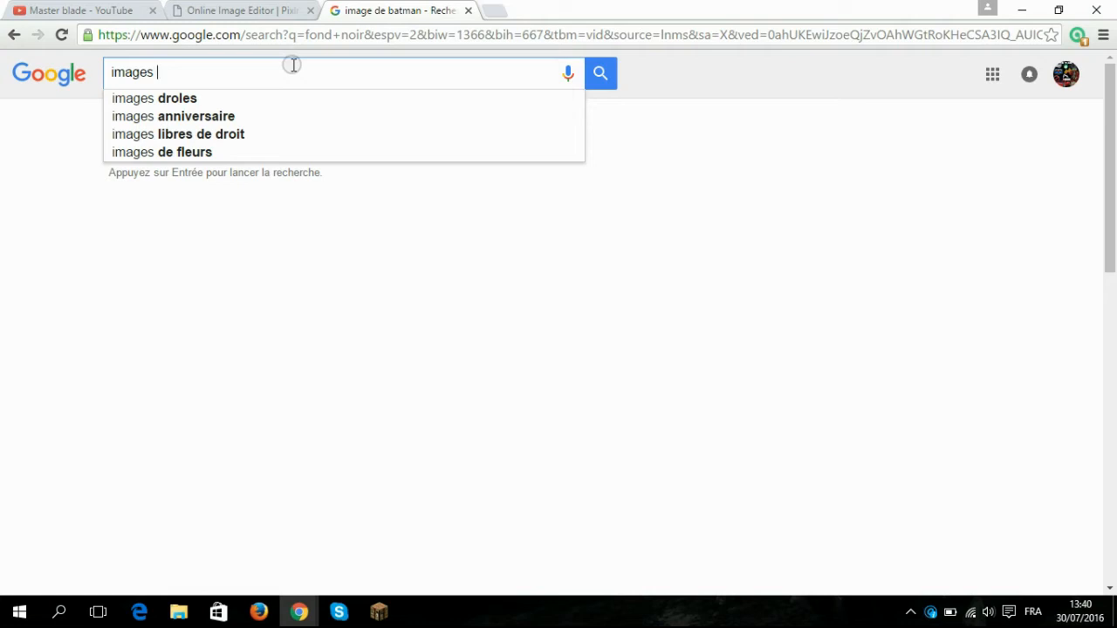
pyautogui.write('de per')
pyautogui.press('BackSpace')
pyautogui.write('onnages')
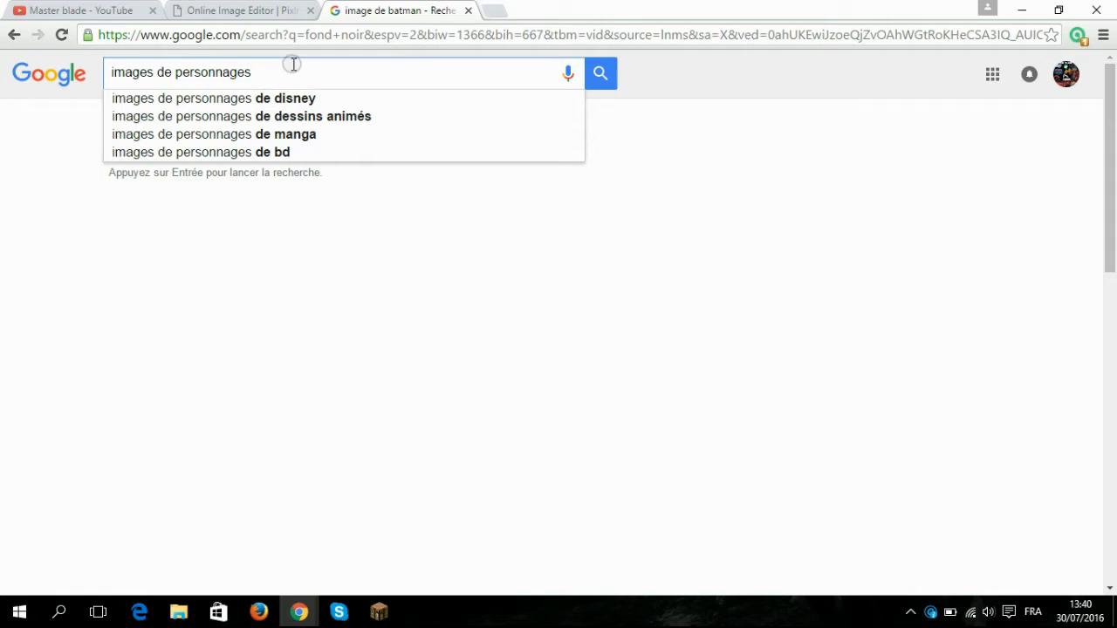
pyautogui.click(317, 136)
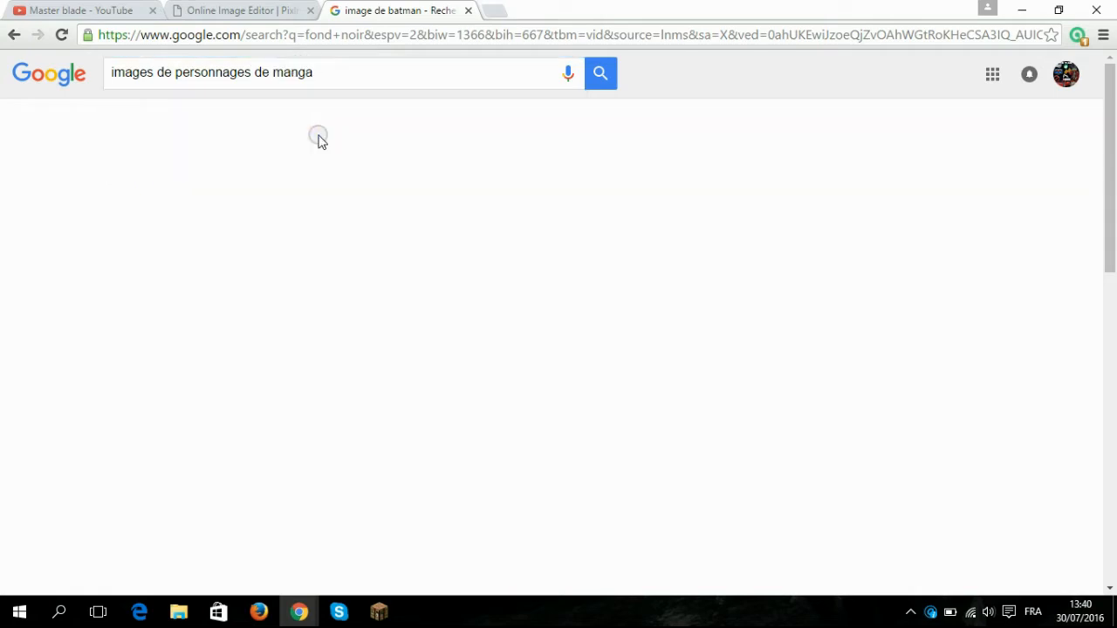
pyautogui.click(302, 204)
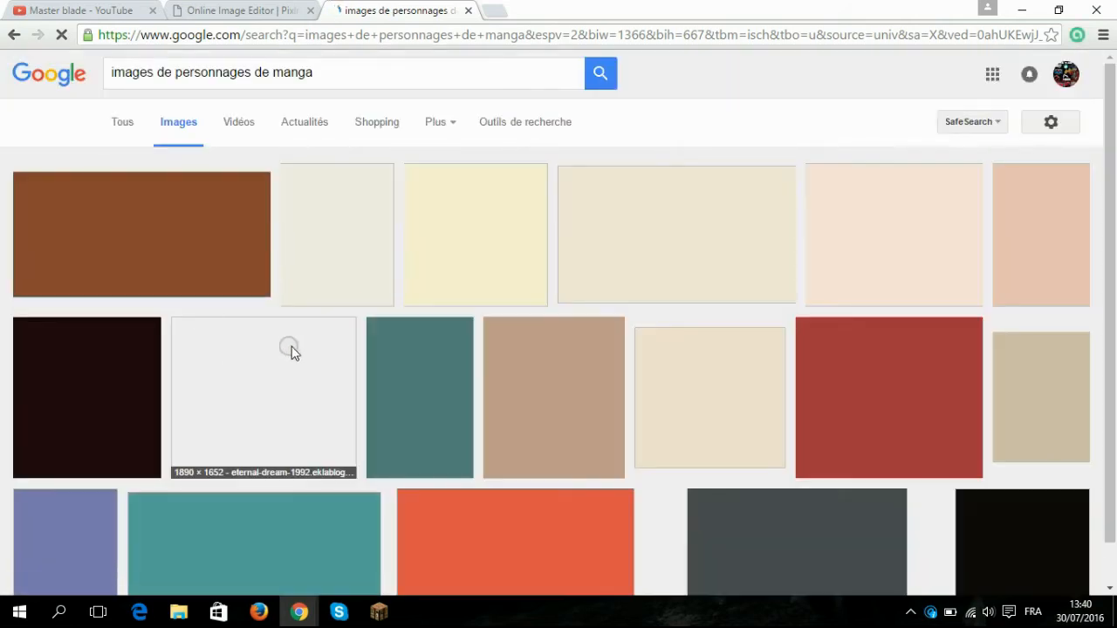
# - Browse the manga image results, previewing the dark-haired character in a white shirt and the white-haired one in black
pyautogui.scroll(-3, 441, 242)
pyautogui.scroll(-6, 441, 243)
pyautogui.scroll(-3, 455, 257)
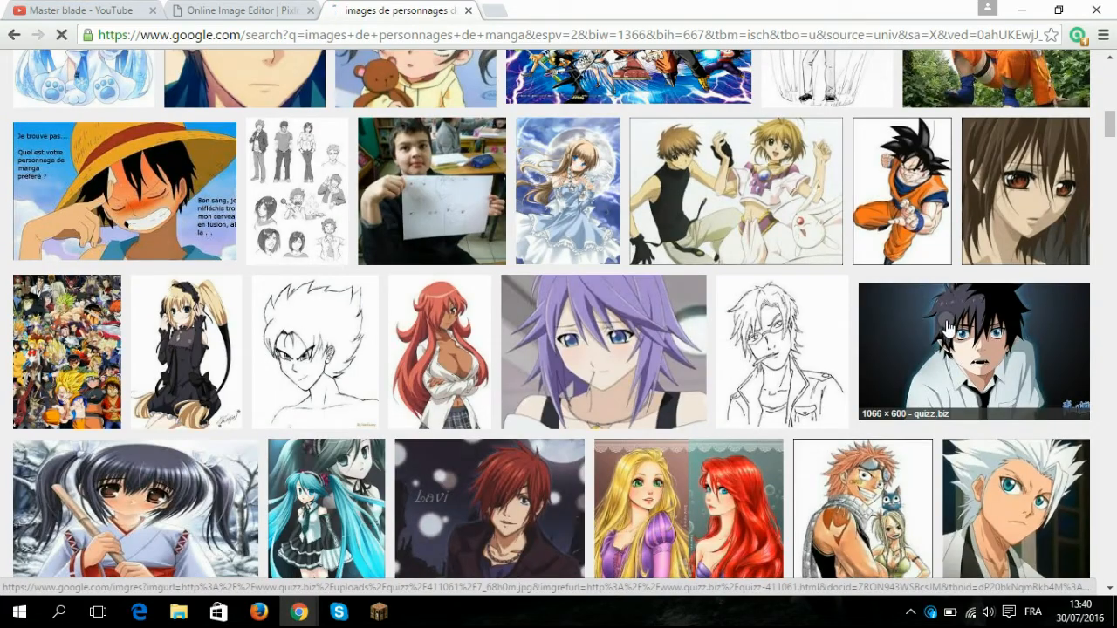
pyautogui.click(936, 342)
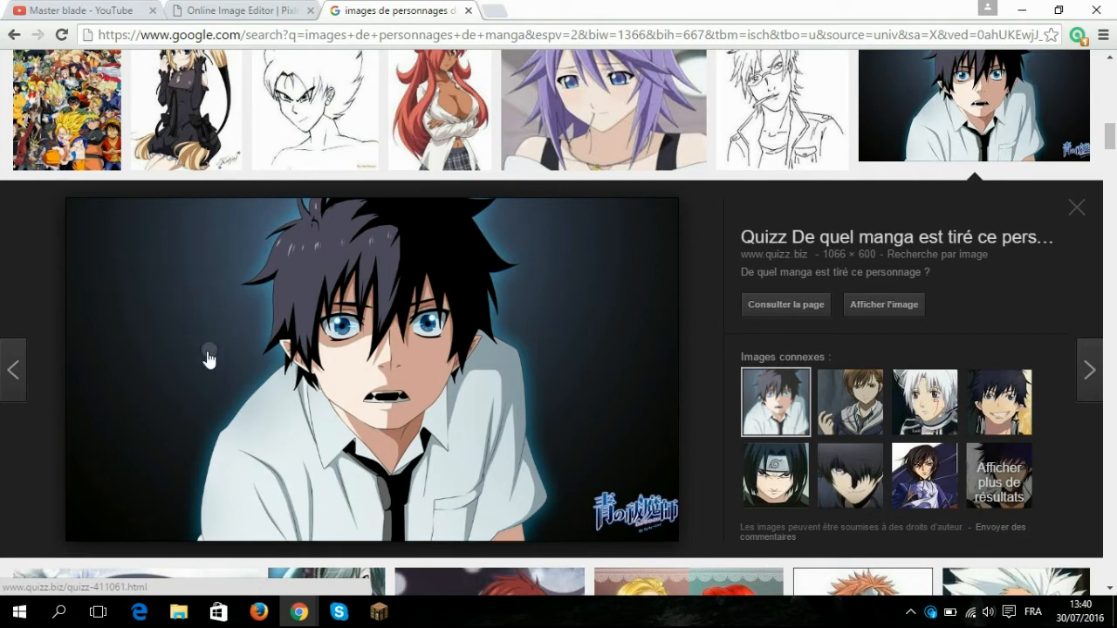
pyautogui.scroll(1, 245, 299)
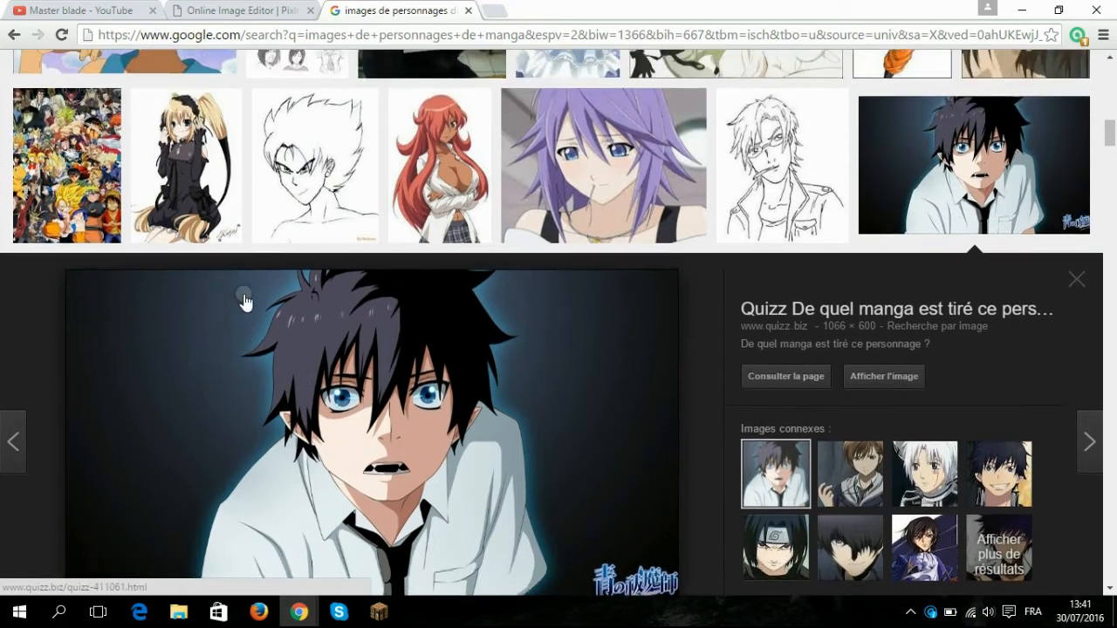
pyautogui.scroll(1, 181, 337)
pyautogui.scroll(-2, 116, 387)
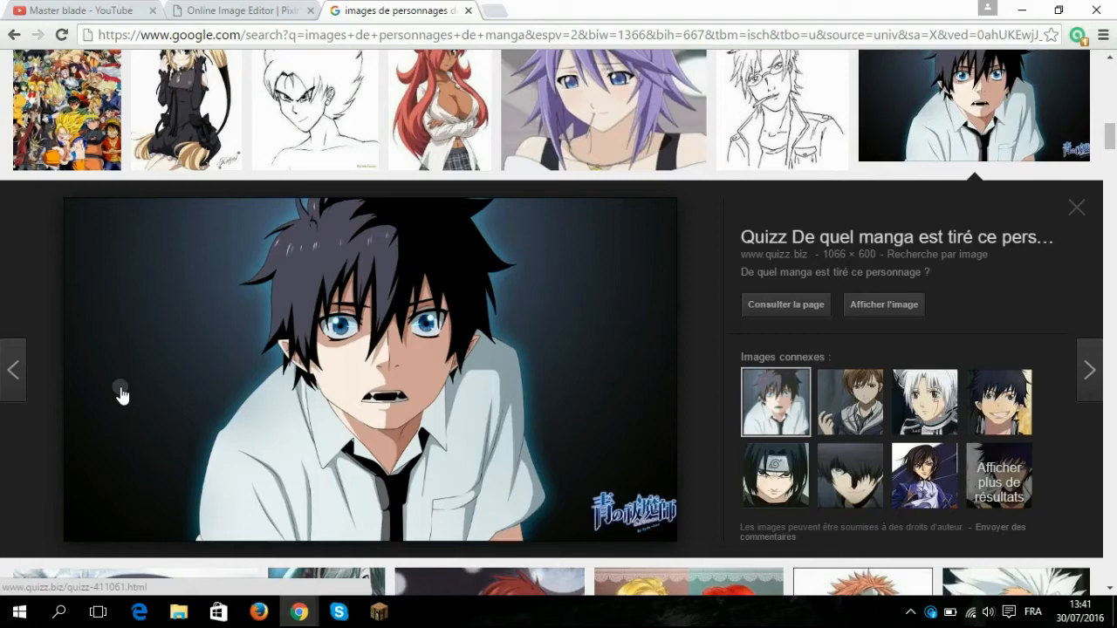
pyautogui.scroll(12, 123, 395)
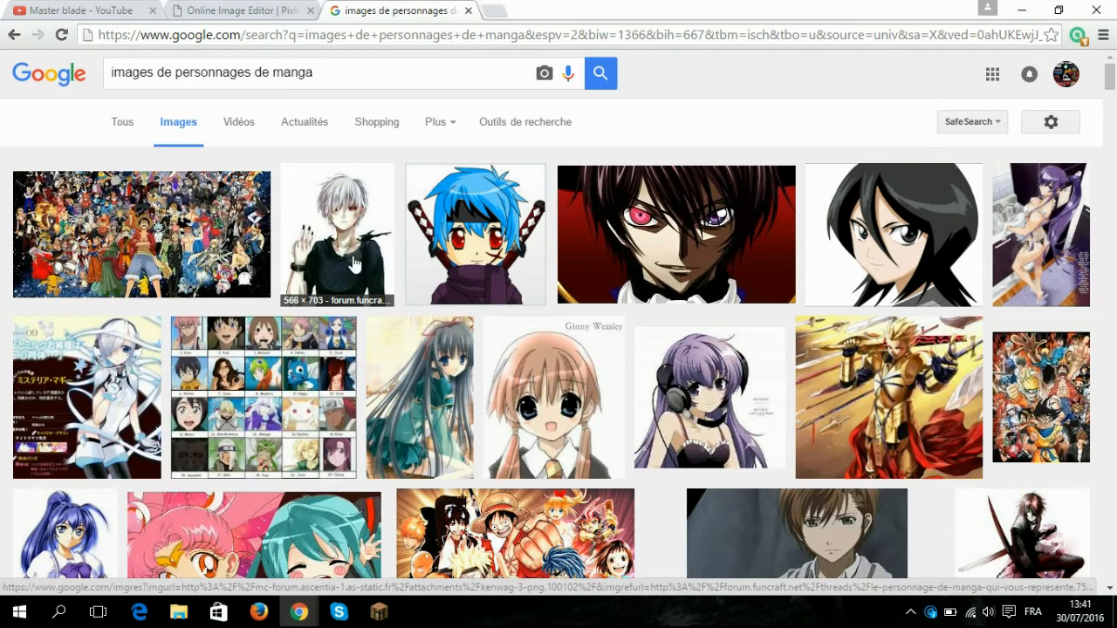
pyautogui.click(327, 253)
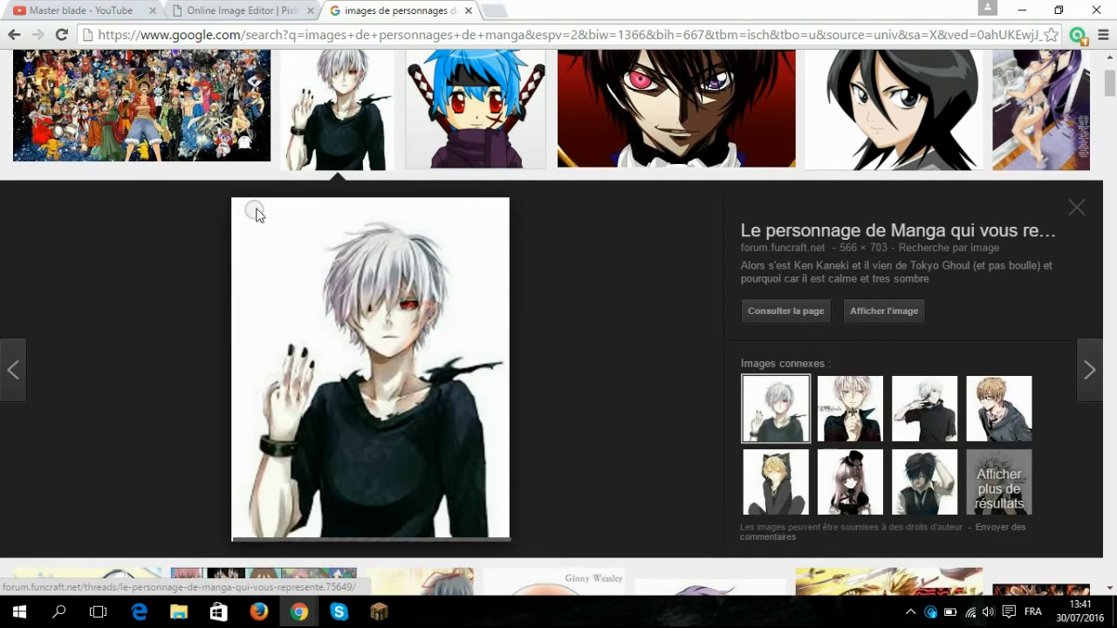
pyautogui.scroll(2, 307, 471)
# - Refine the image search to "images de personnages de manga png" and preview the shirtless dark-haired character
pyautogui.click(340, 70)
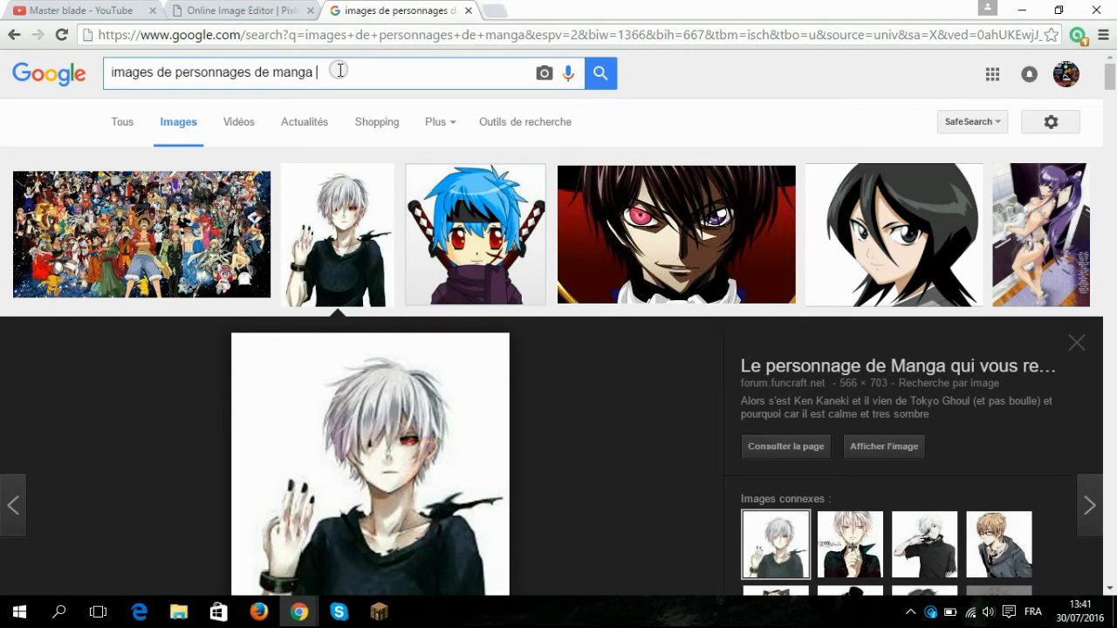
pyautogui.write('m')
pyautogui.write('ng')
pyautogui.press('Return')
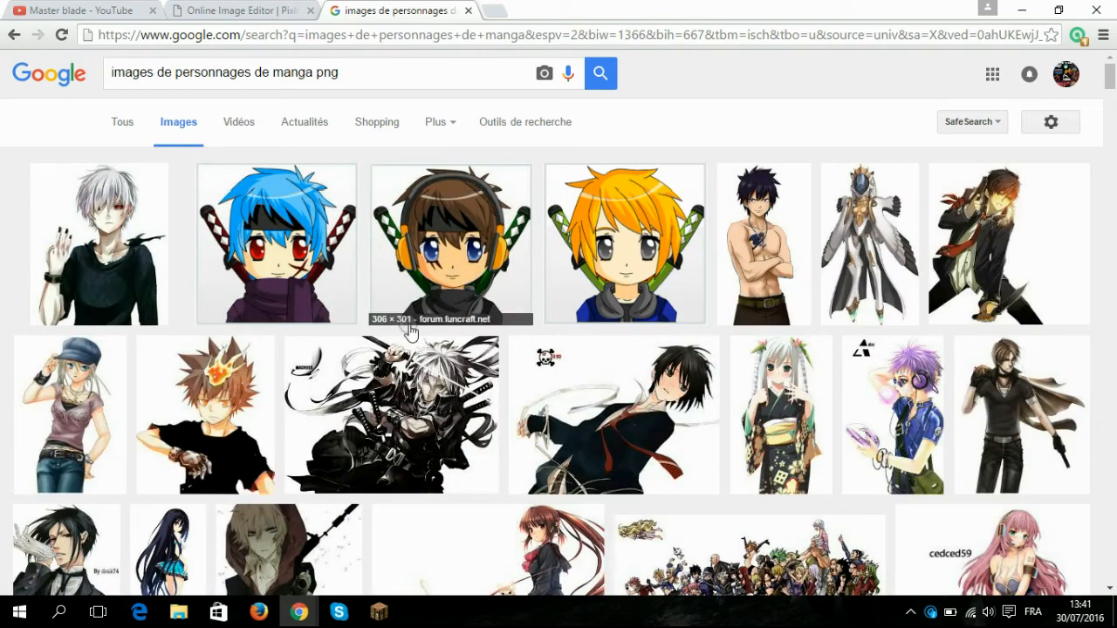
pyautogui.click(773, 283)
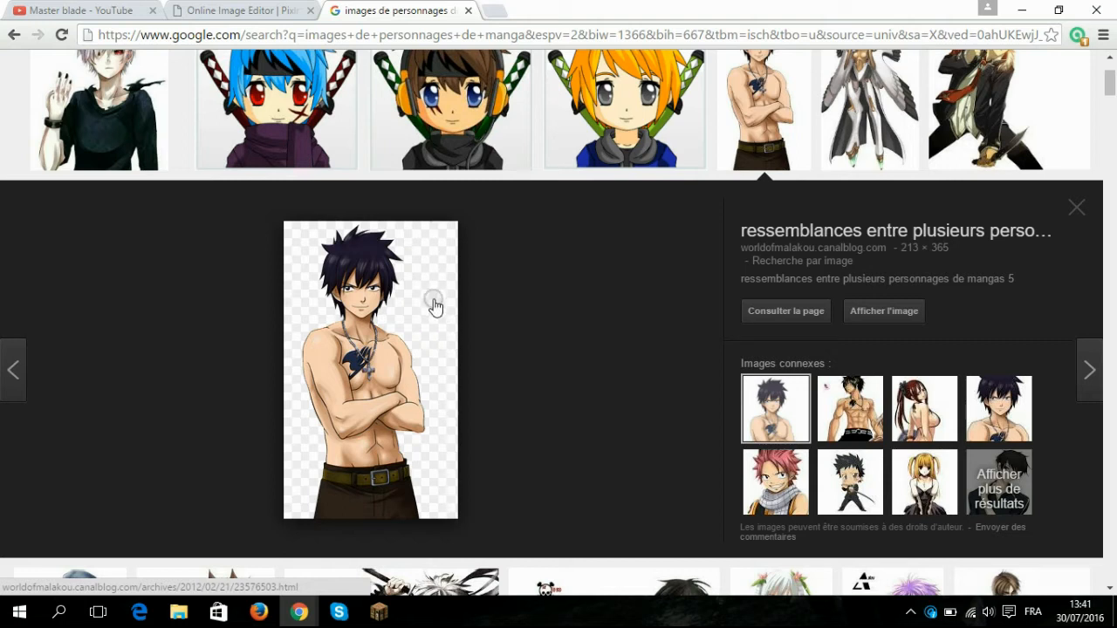
pyautogui.scroll(3, 526, 245)
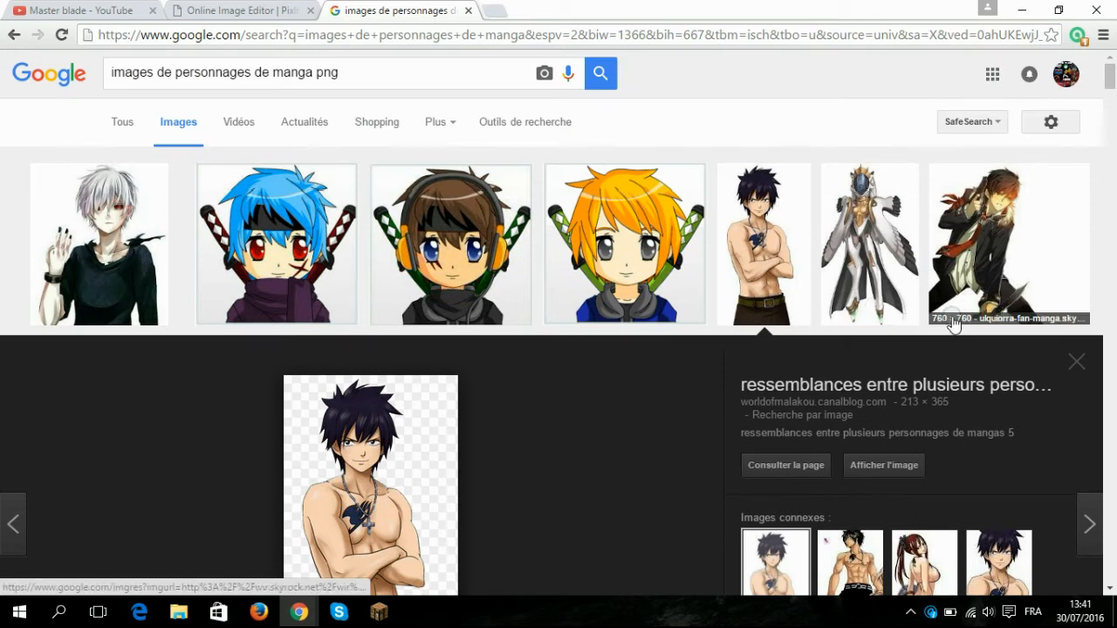
# - Preview the armed manga character in a black jacket and red tie, and save it as the PNG file "téléchargement" in the "imagespour mes vidéo" folder
pyautogui.click(966, 266)
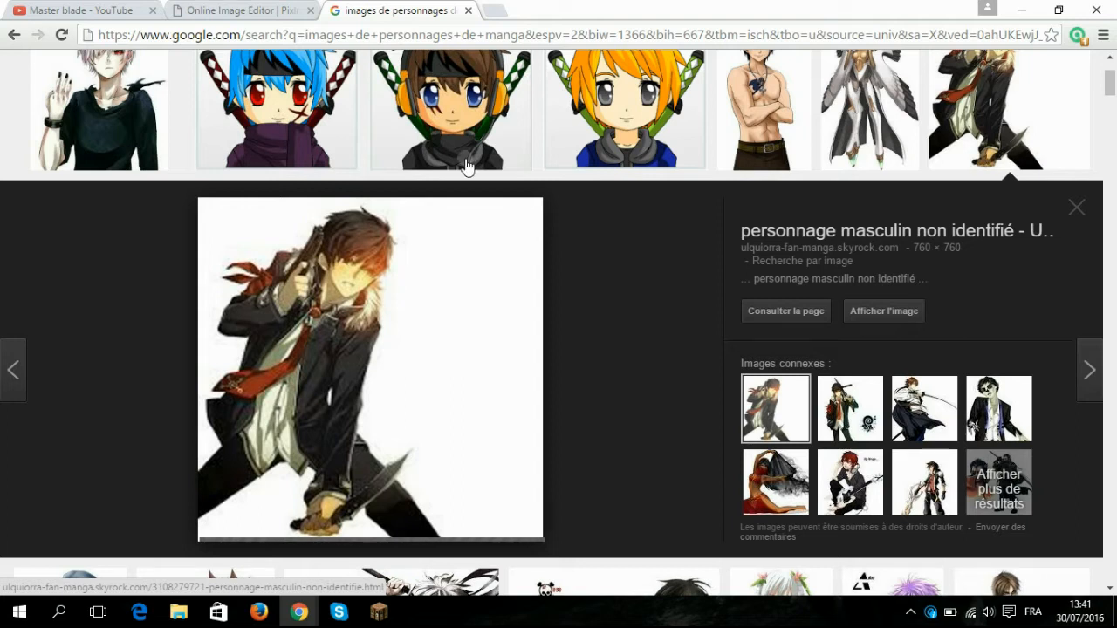
pyautogui.scroll(2, 419, 307)
pyautogui.scroll(-3, 366, 303)
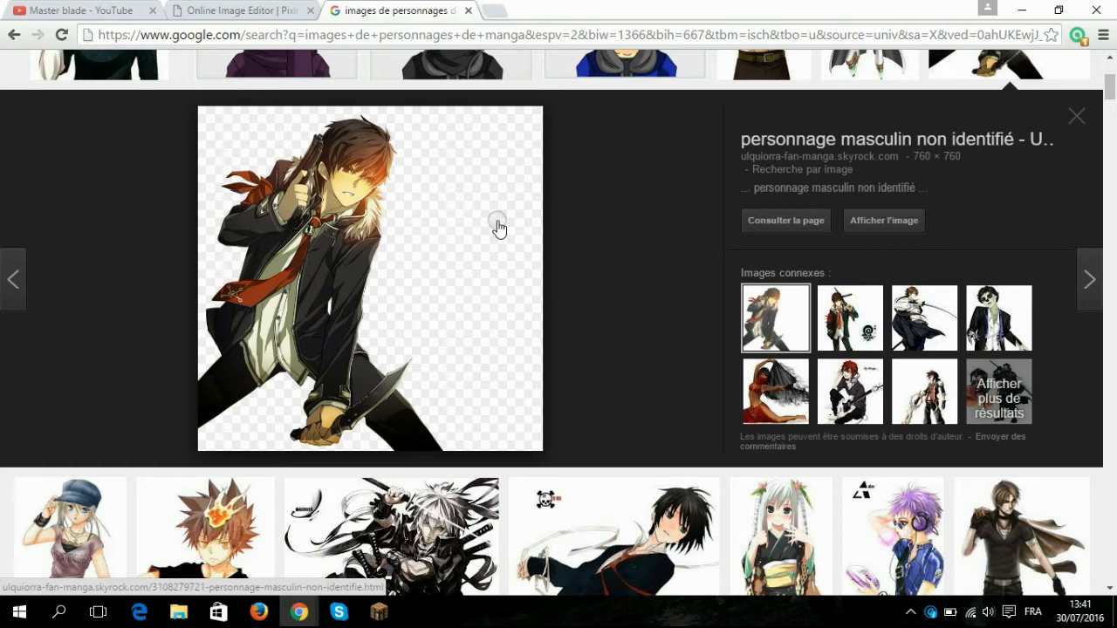
pyautogui.rightClick(331, 223)
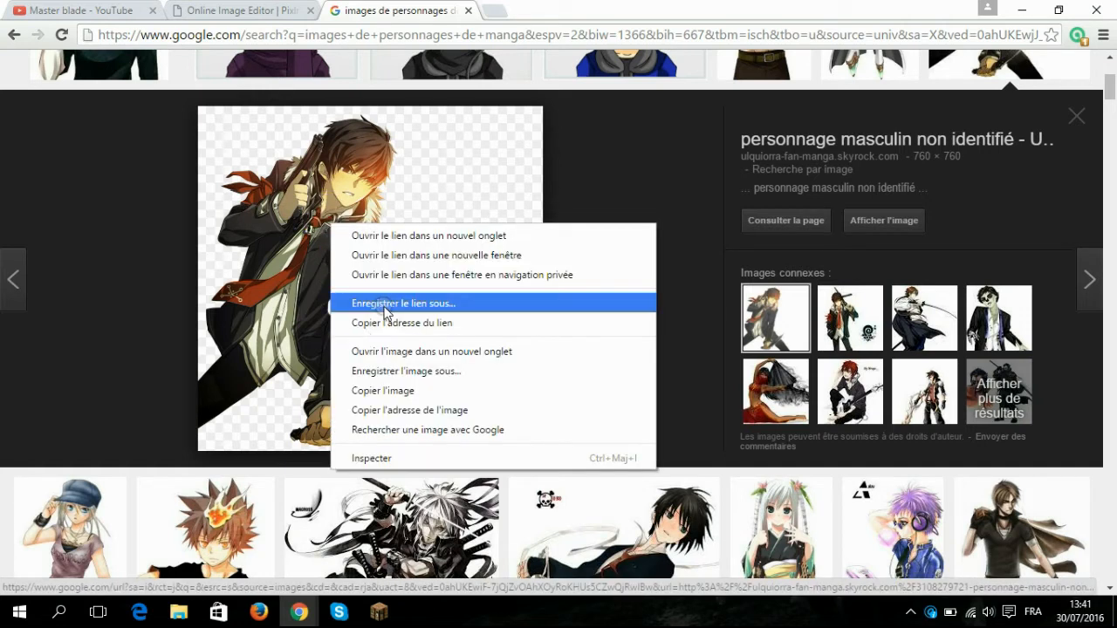
pyautogui.click(436, 372)
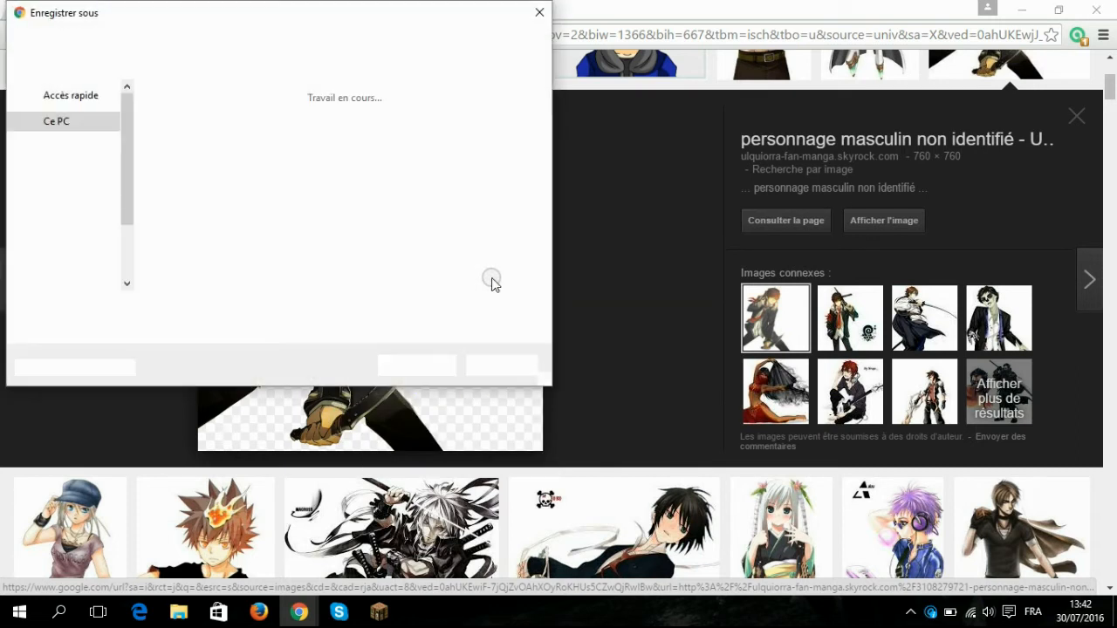
pyautogui.click(403, 368)
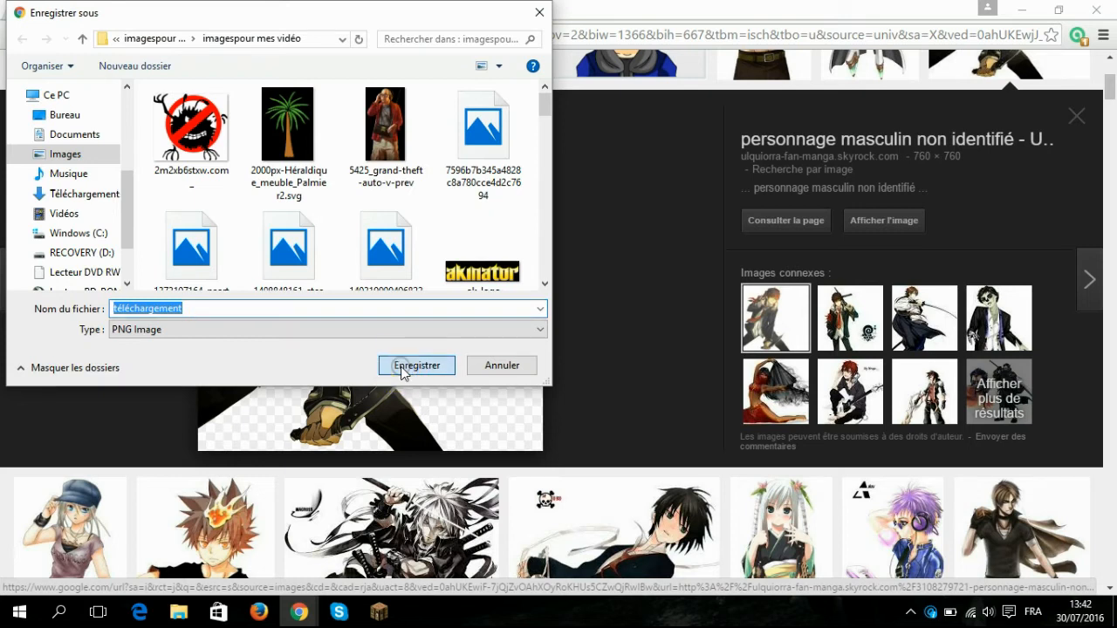
pyautogui.scroll(3, 402, 365)
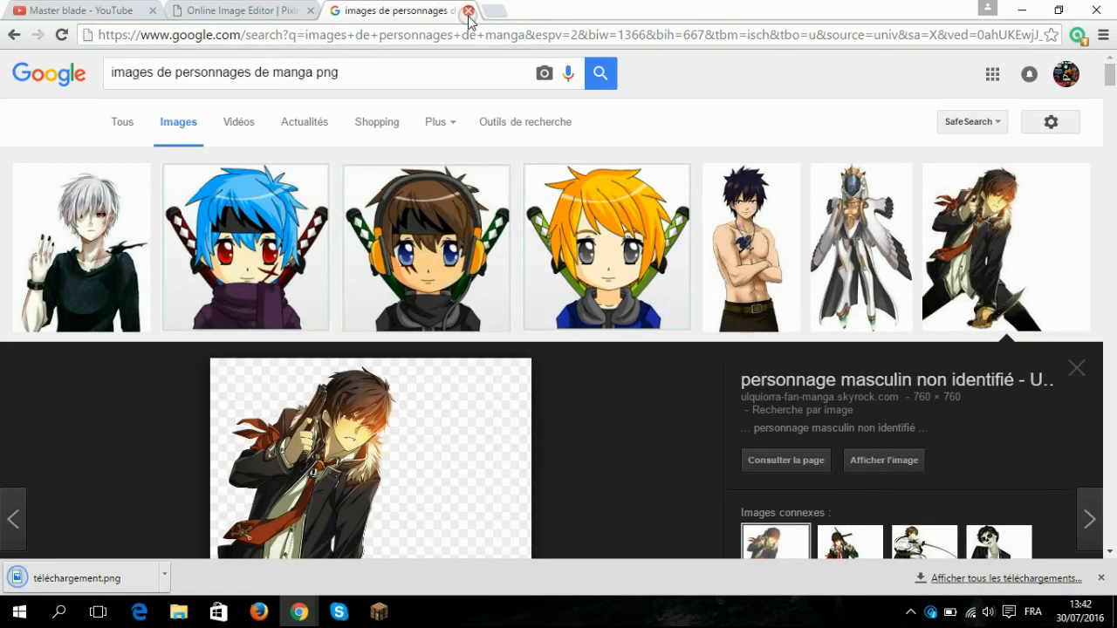
# - Switch to Pixlr Express and open the plain black wallpaper "black-1920x1080-tinkerbell-fairy-2560x1440-wallpaper341173" as the background
pyautogui.click(251, 11)
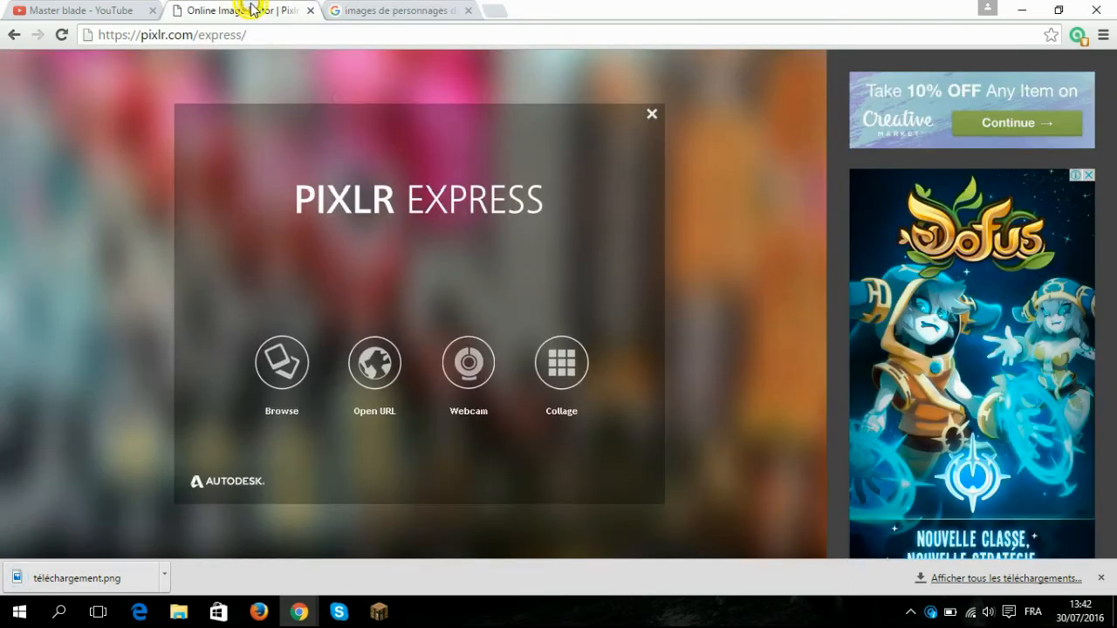
pyautogui.click(266, 392)
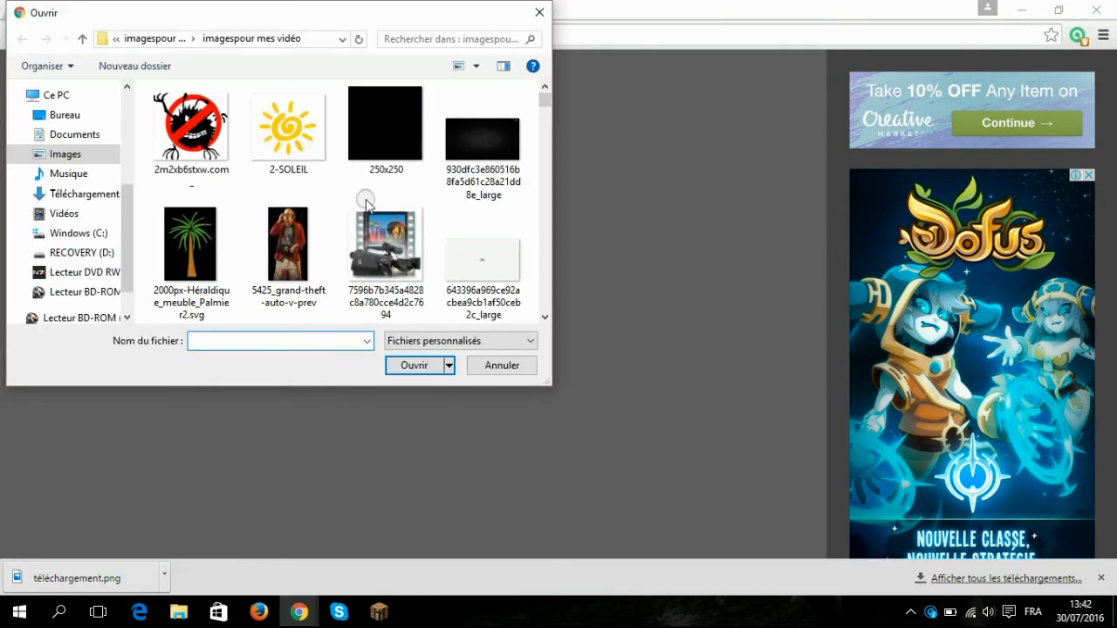
pyautogui.scroll(-10, 367, 204)
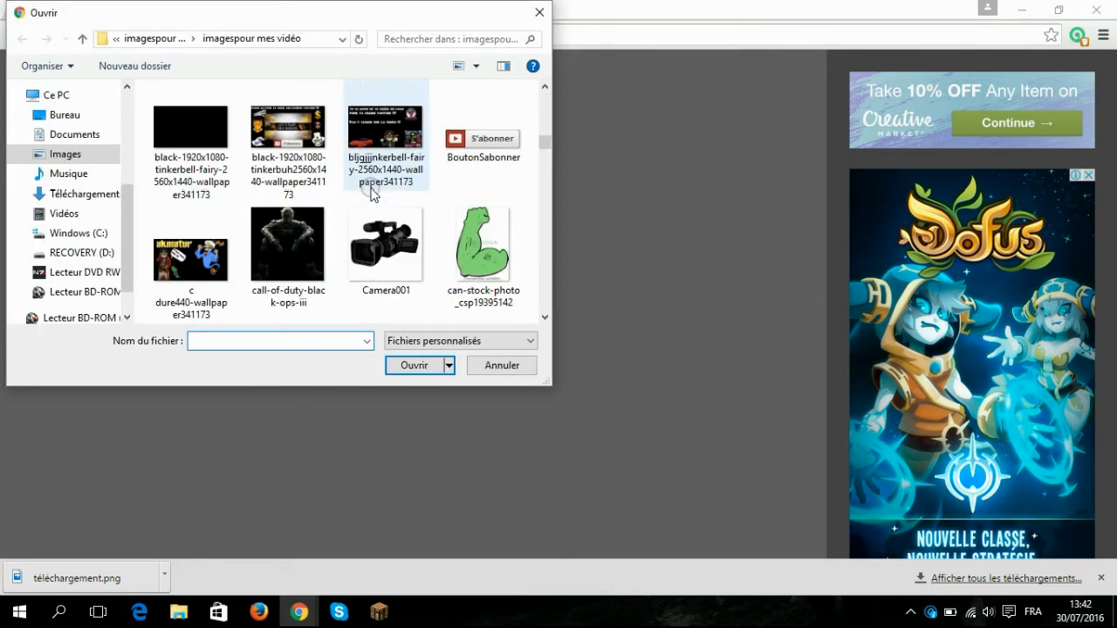
pyautogui.doubleClick(175, 145)
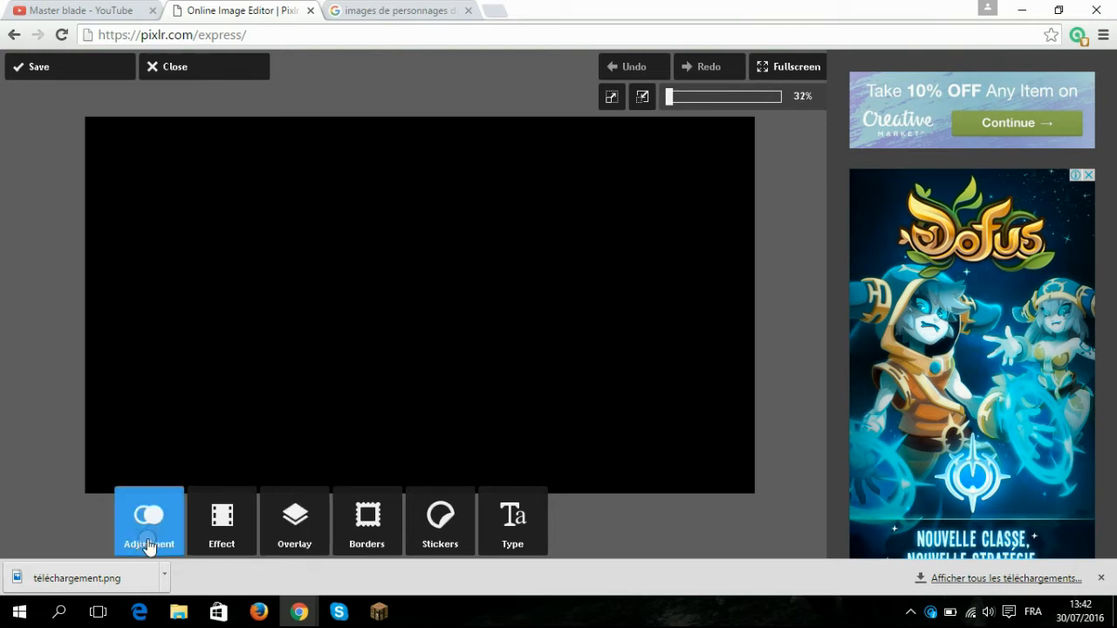
pyautogui.click(152, 504)
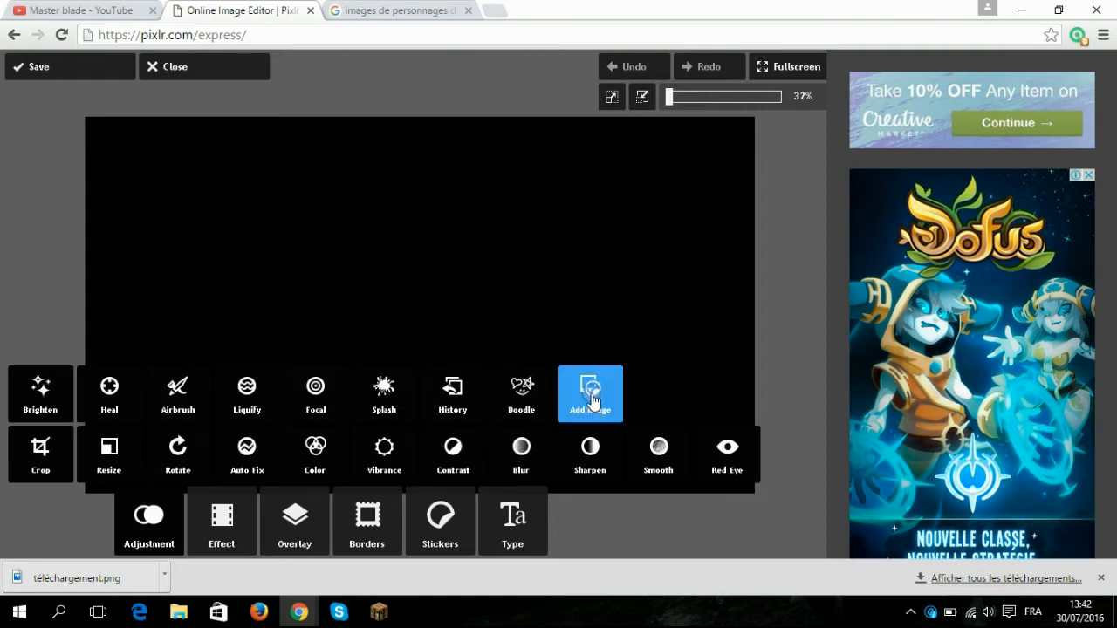
pyautogui.click(590, 394)
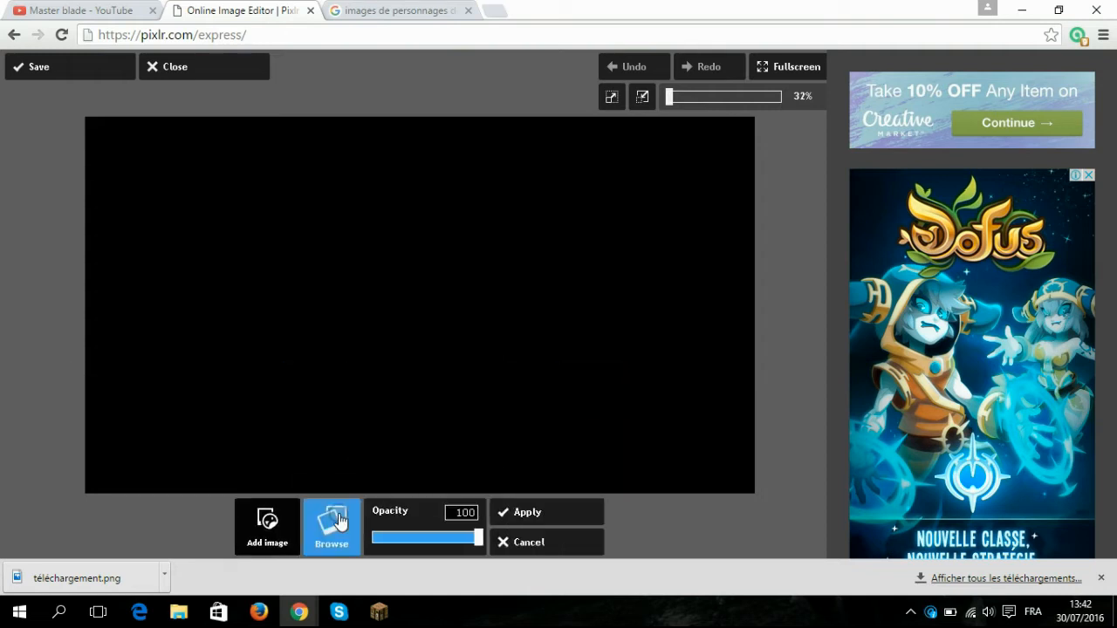
pyautogui.click(550, 548)
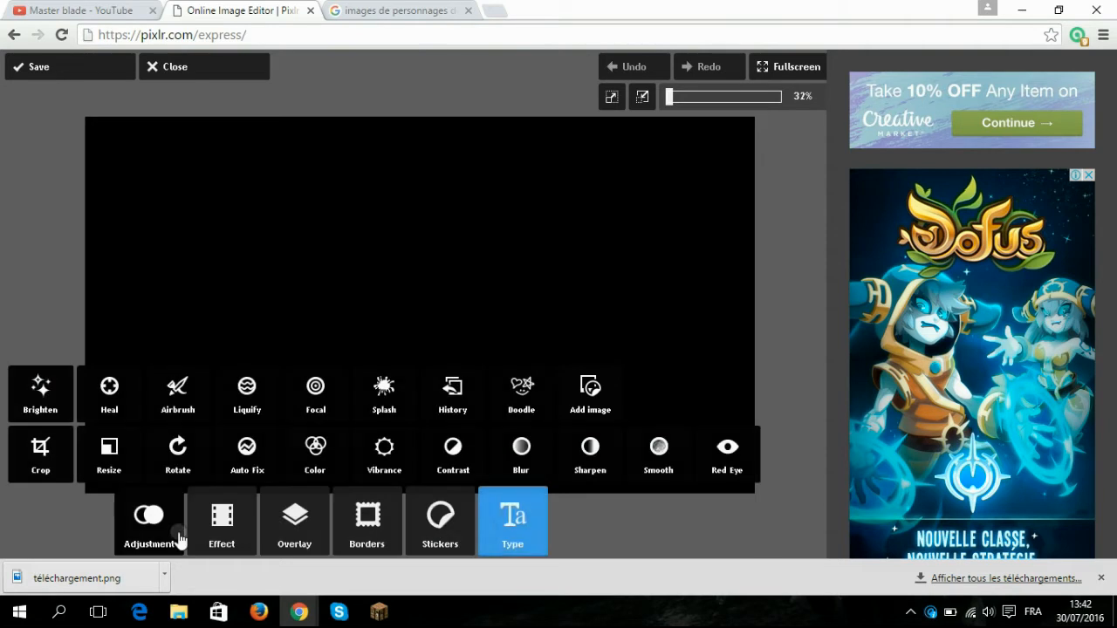
# - Set the Doodle brush to size 152 and black, and dab it near the canvas's upper-right corner
pyautogui.click(539, 380)
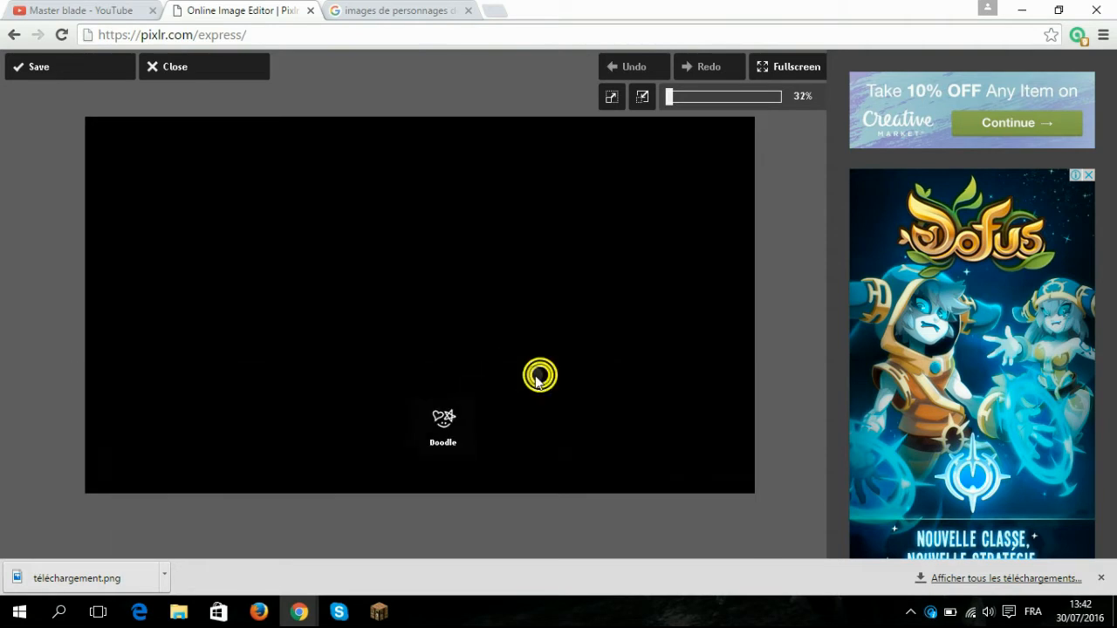
pyautogui.click(309, 541)
pyautogui.moveTo(358, 537)
pyautogui.mouseDown()
pyautogui.moveTo(472, 543)
pyautogui.moveTo(413, 541)
pyautogui.moveTo(423, 545)
pyautogui.mouseUp()
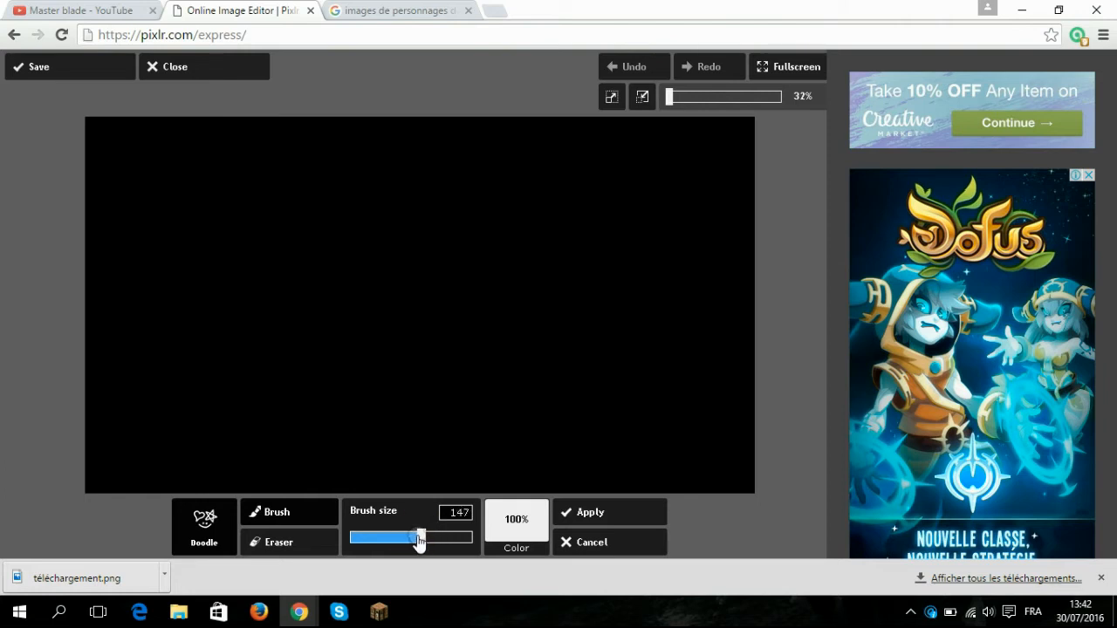
pyautogui.click(522, 537)
pyautogui.moveTo(448, 403); pyautogui.dragTo(432, 483)
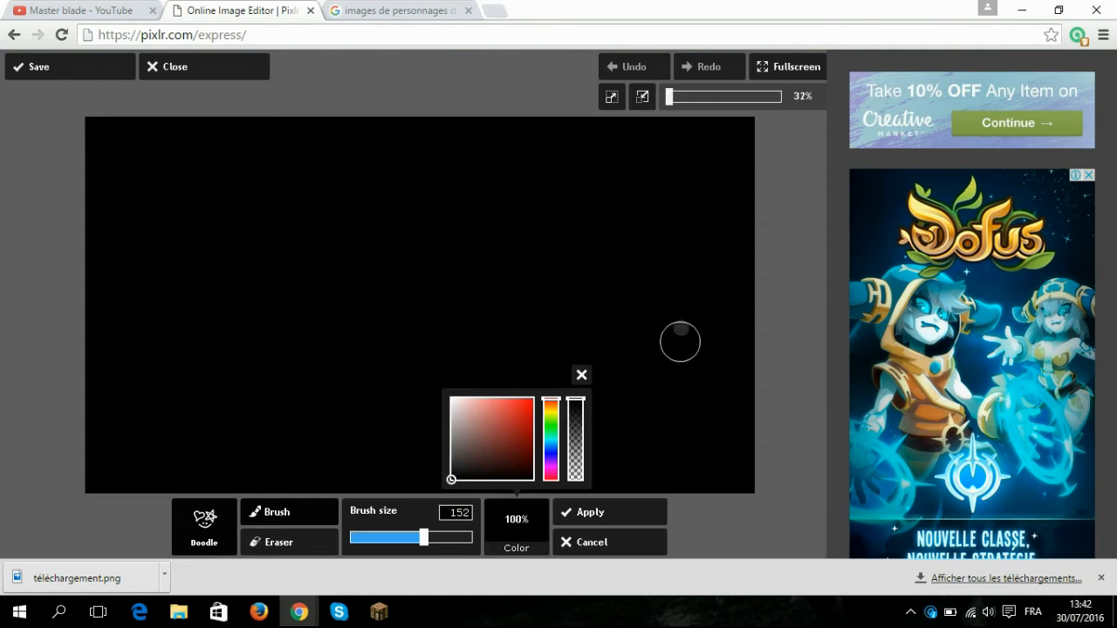
pyautogui.click(724, 147)
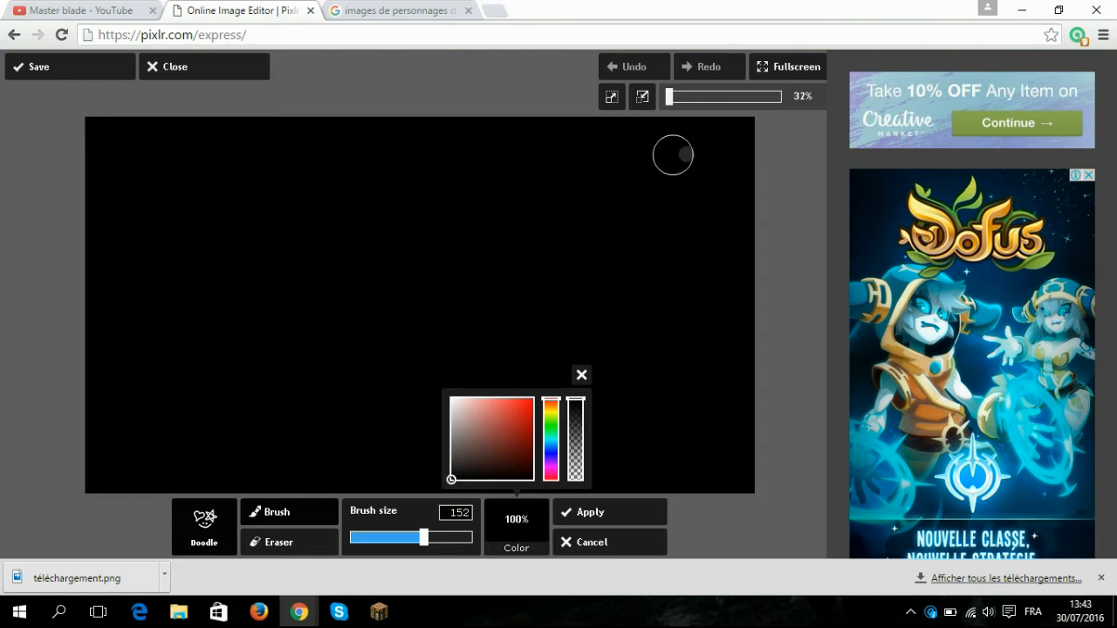
# - Paint a white Doodle patch in the canvas's lower-right corner, cover it with black, and discard the doodle
pyautogui.moveTo(451, 479); pyautogui.dragTo(451, 398)
pyautogui.moveTo(718, 449)
pyautogui.mouseDown()
pyautogui.moveTo(761, 472)
pyautogui.moveTo(688, 478)
pyautogui.mouseUp()
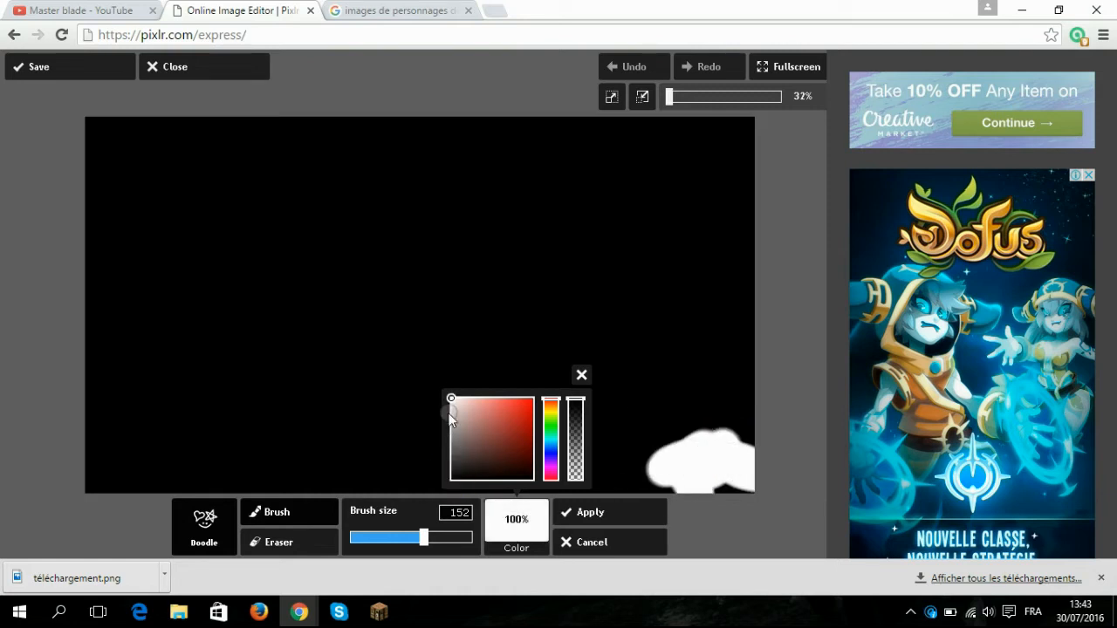
pyautogui.moveTo(451, 399); pyautogui.dragTo(432, 479)
pyautogui.moveTo(652, 479)
pyautogui.mouseDown()
pyautogui.moveTo(719, 471)
pyautogui.moveTo(697, 472)
pyautogui.moveTo(730, 462)
pyautogui.moveTo(703, 478)
pyautogui.moveTo(705, 499)
pyautogui.moveTo(735, 489)
pyautogui.moveTo(728, 458)
pyautogui.moveTo(753, 466)
pyautogui.moveTo(753, 513)
pyautogui.moveTo(717, 439)
pyautogui.moveTo(674, 460)
pyautogui.moveTo(755, 456)
pyautogui.mouseUp()
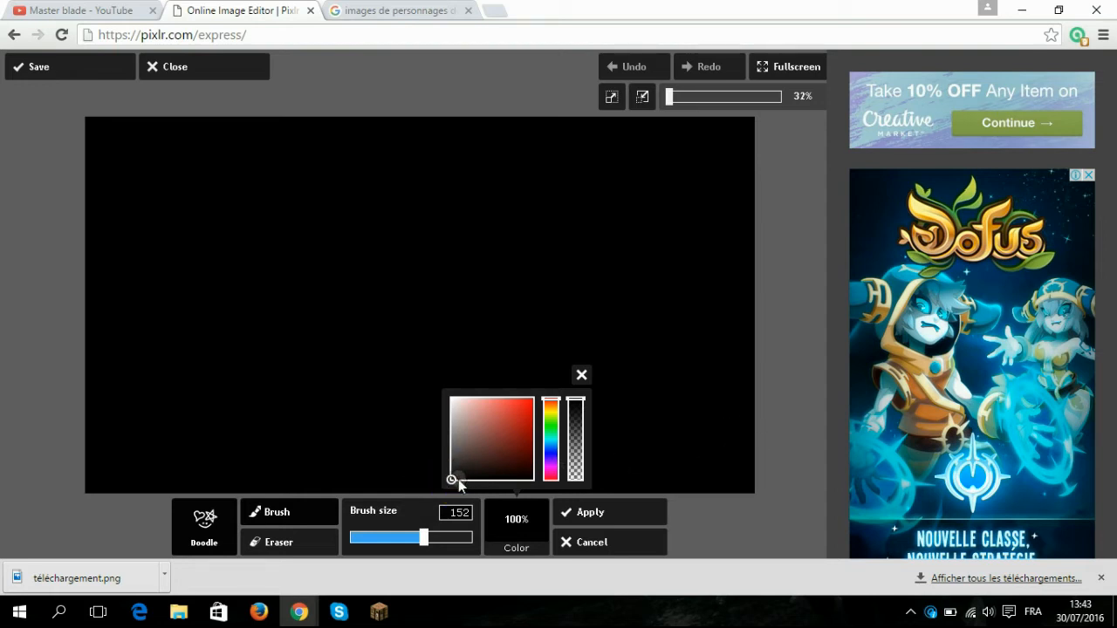
pyautogui.moveTo(454, 479)
pyautogui.mouseDown()
pyautogui.moveTo(523, 487)
pyautogui.moveTo(460, 480)
pyautogui.mouseUp()
pyautogui.click(581, 377)
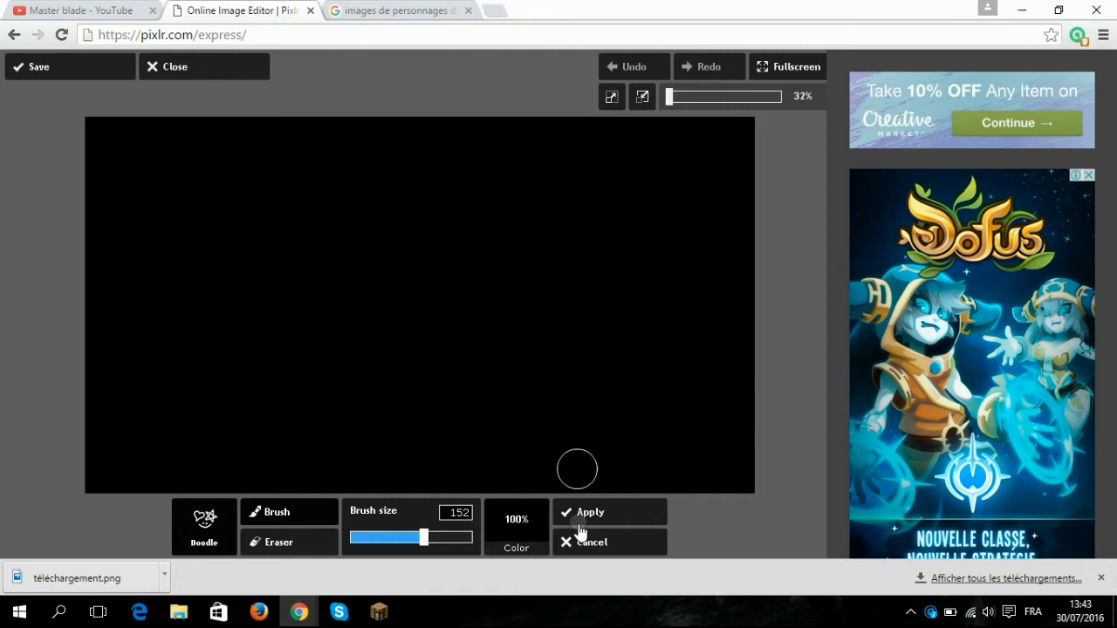
pyautogui.click(598, 543)
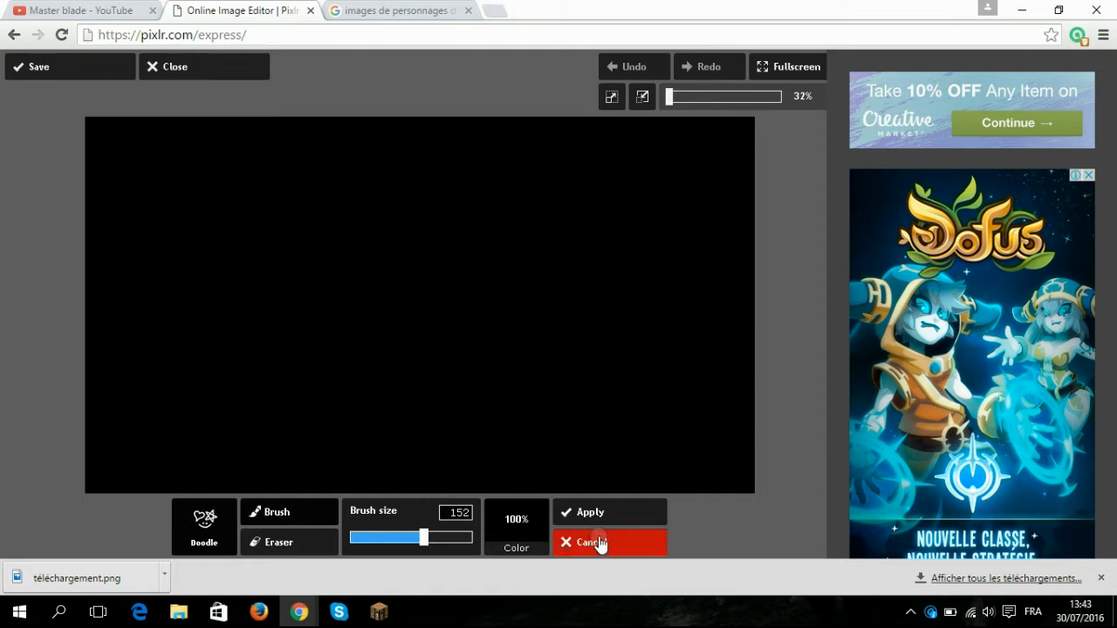
pyautogui.click(598, 541)
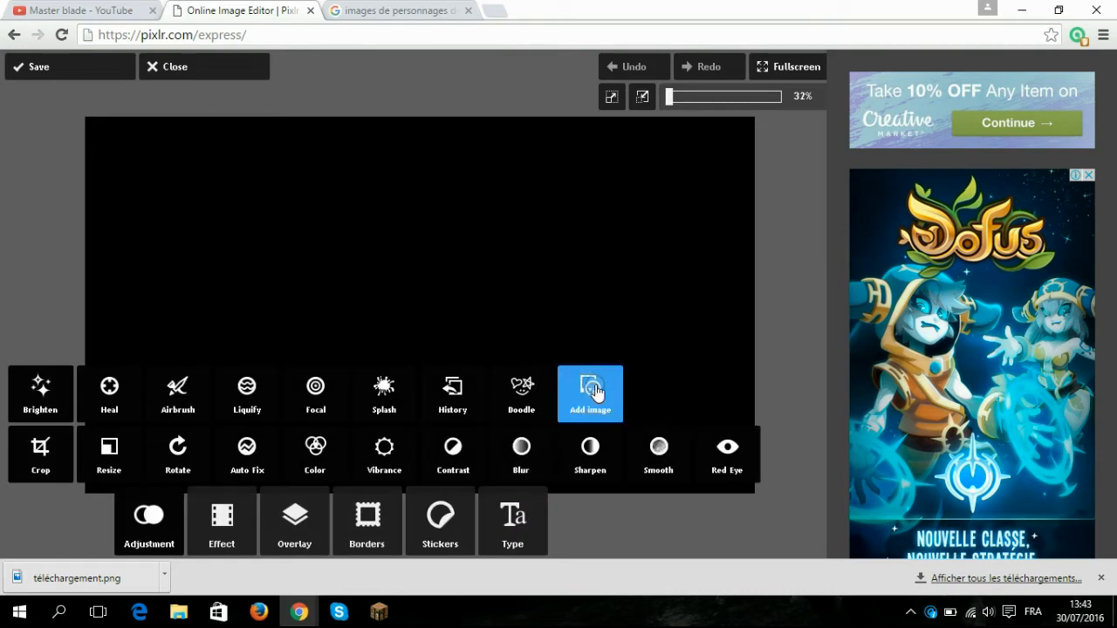
# - Add the text "C" to the black background using the Firecat font from the Novelty text set
pyautogui.click(511, 531)
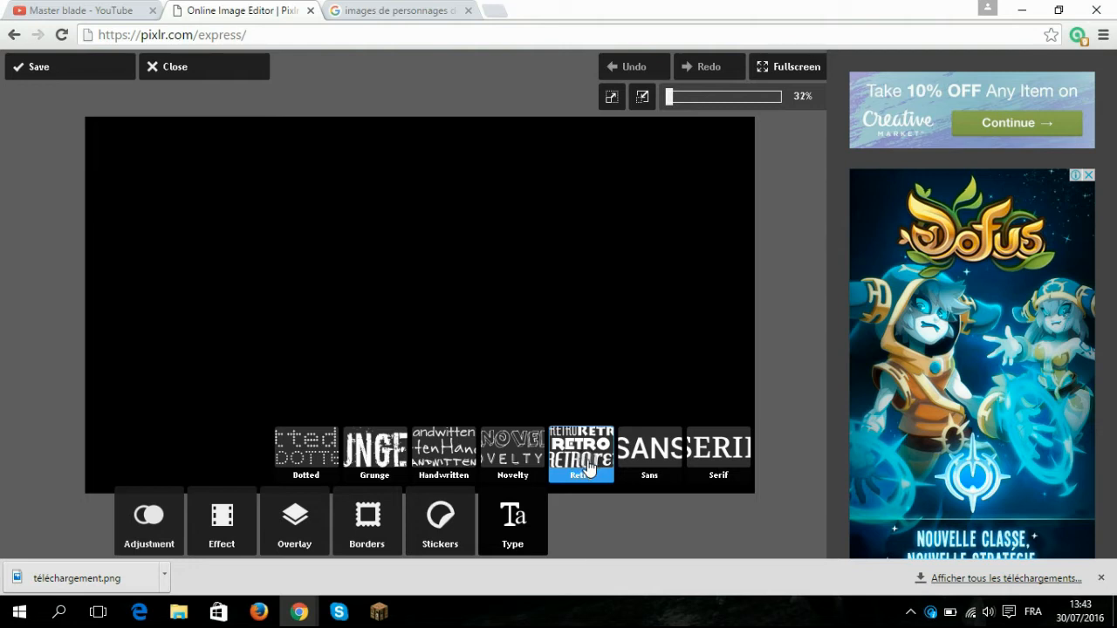
pyautogui.click(589, 469)
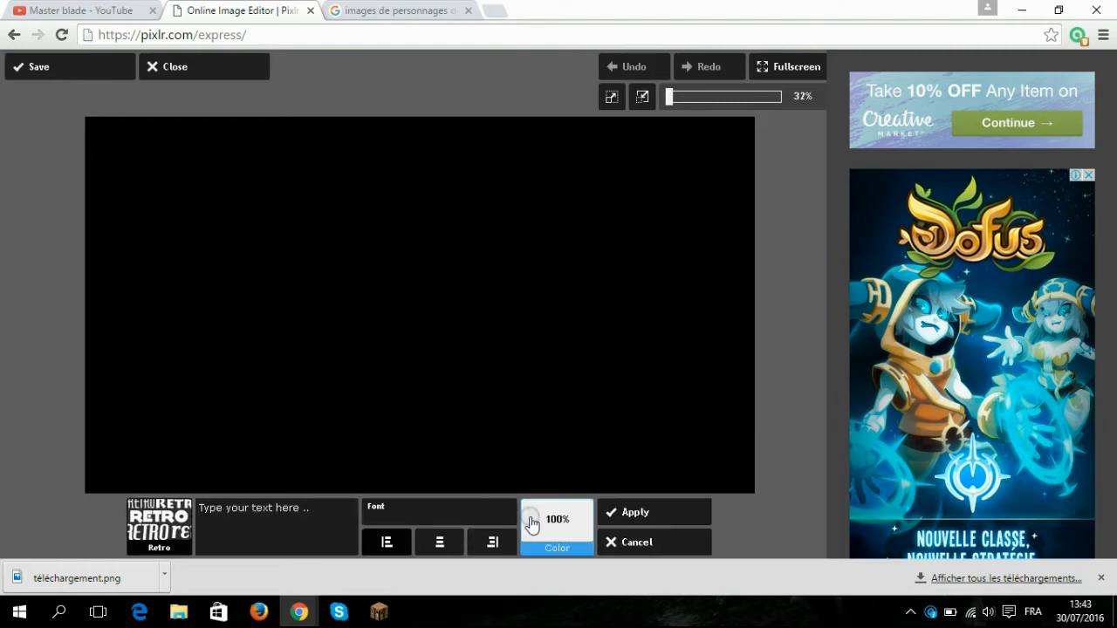
pyautogui.click(659, 550)
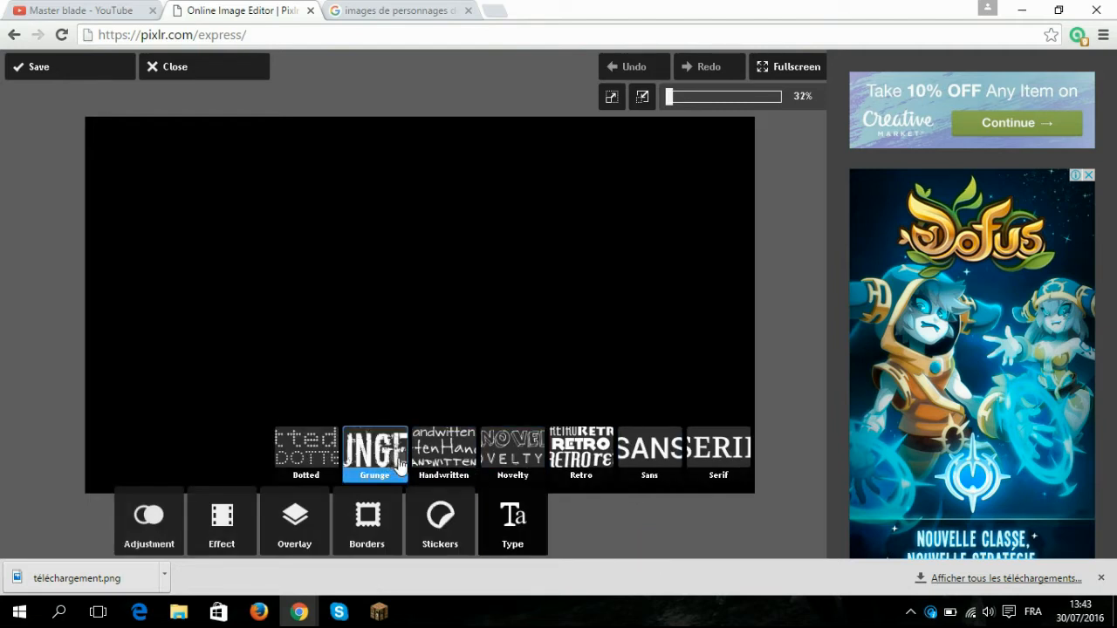
pyautogui.click(499, 455)
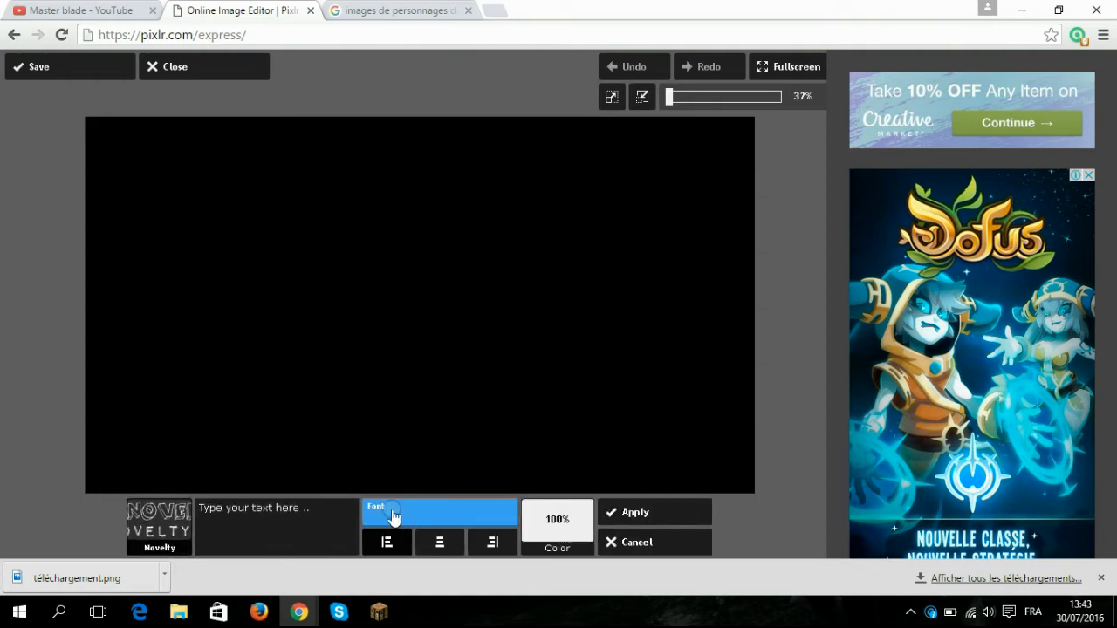
pyautogui.click(393, 514)
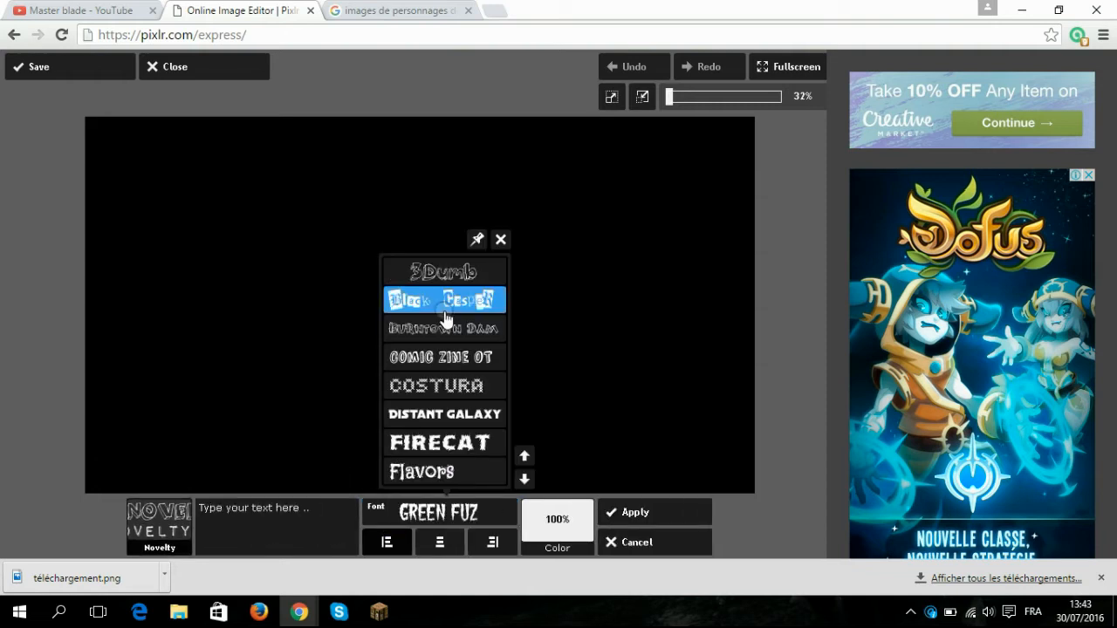
pyautogui.click(441, 445)
pyautogui.click(293, 517)
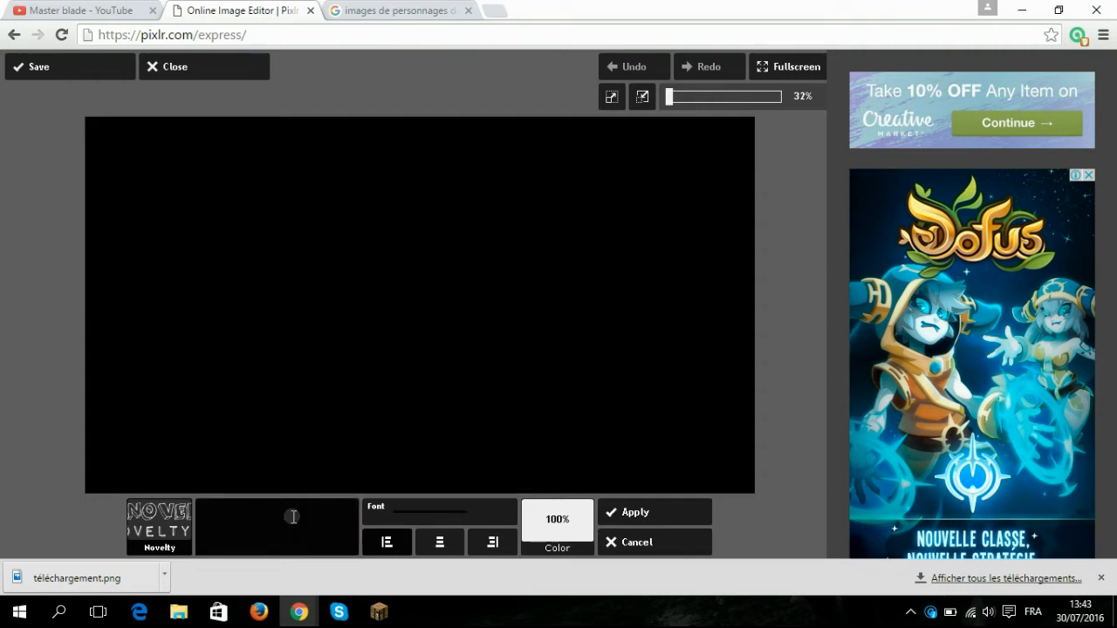
pyautogui.write('C')
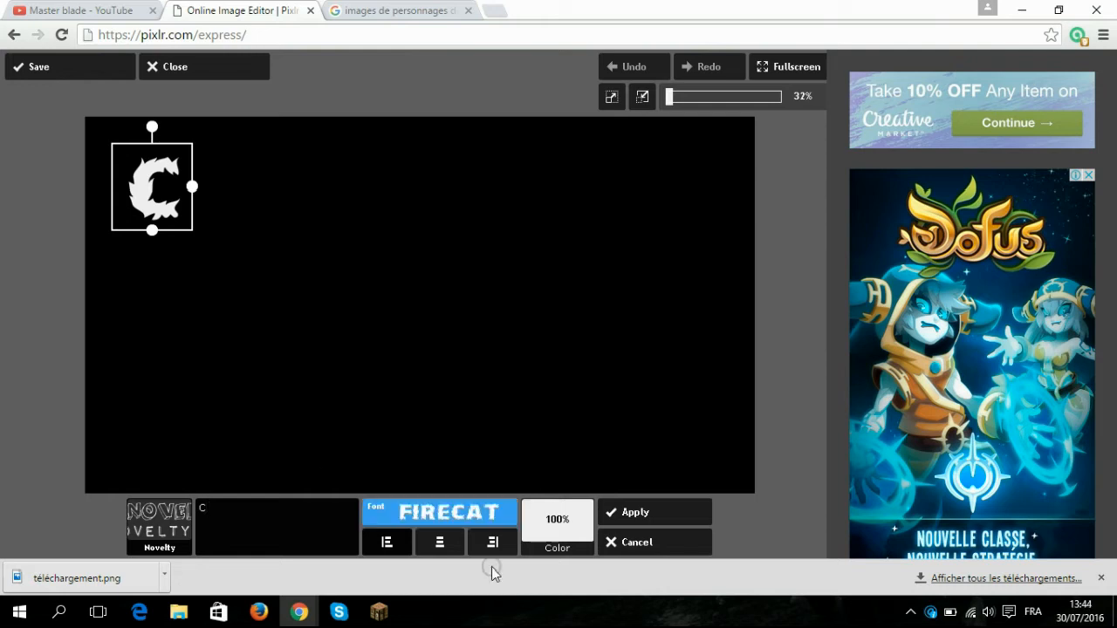
# - Try red on the letter "C" and set its colour to pure white
pyautogui.click(543, 525)
pyautogui.click(491, 406)
pyautogui.moveTo(497, 403)
pyautogui.mouseDown()
pyautogui.moveTo(611, 404)
pyautogui.moveTo(553, 481)
pyautogui.moveTo(475, 464)
pyautogui.moveTo(499, 411)
pyautogui.moveTo(592, 408)
pyautogui.moveTo(568, 430)
pyautogui.moveTo(570, 410)
pyautogui.moveTo(593, 443)
pyautogui.moveTo(592, 475)
pyautogui.moveTo(600, 390)
pyautogui.mouseUp()
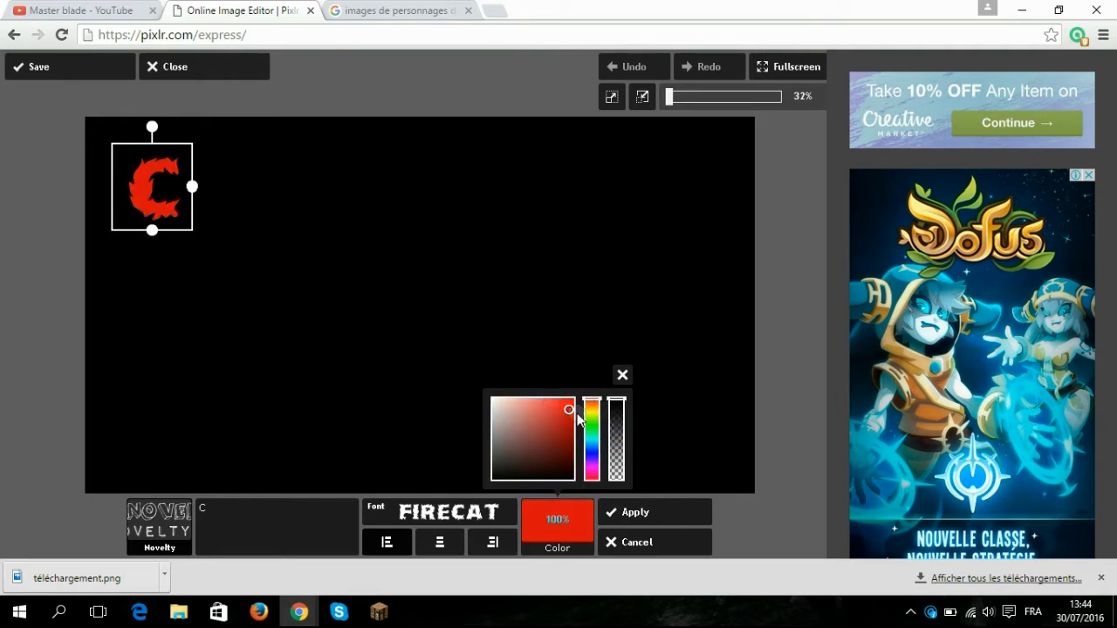
pyautogui.moveTo(567, 412)
pyautogui.mouseDown()
pyautogui.moveTo(461, 480)
pyautogui.moveTo(470, 394)
pyautogui.mouseUp()
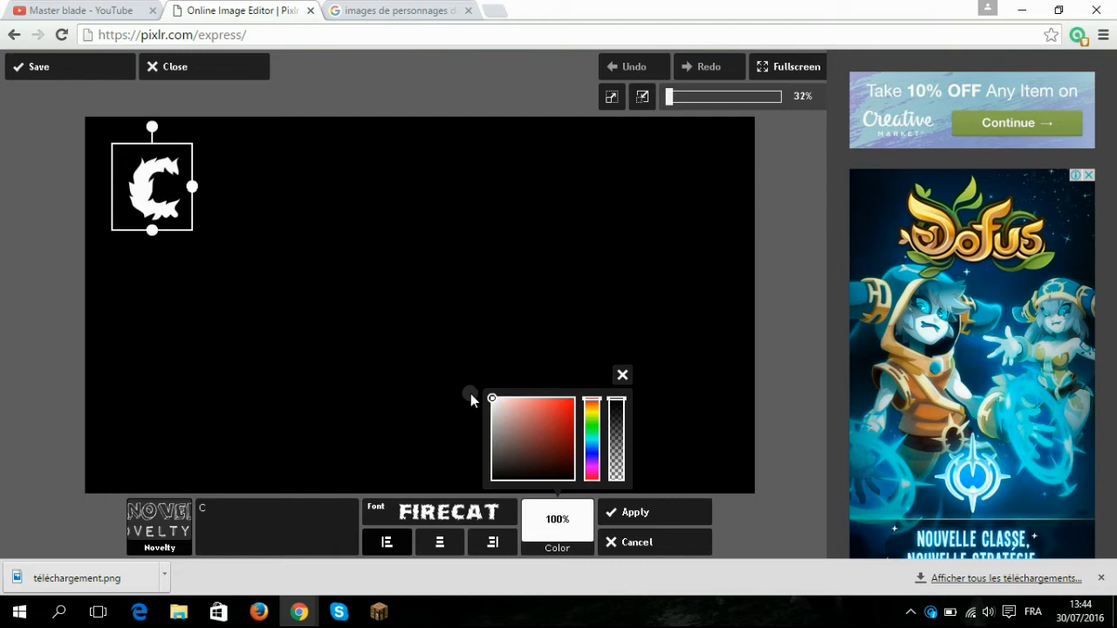
# - Search Google for "image call of duty" in a new browser tab, and close that tab
pyautogui.click(426, 18)
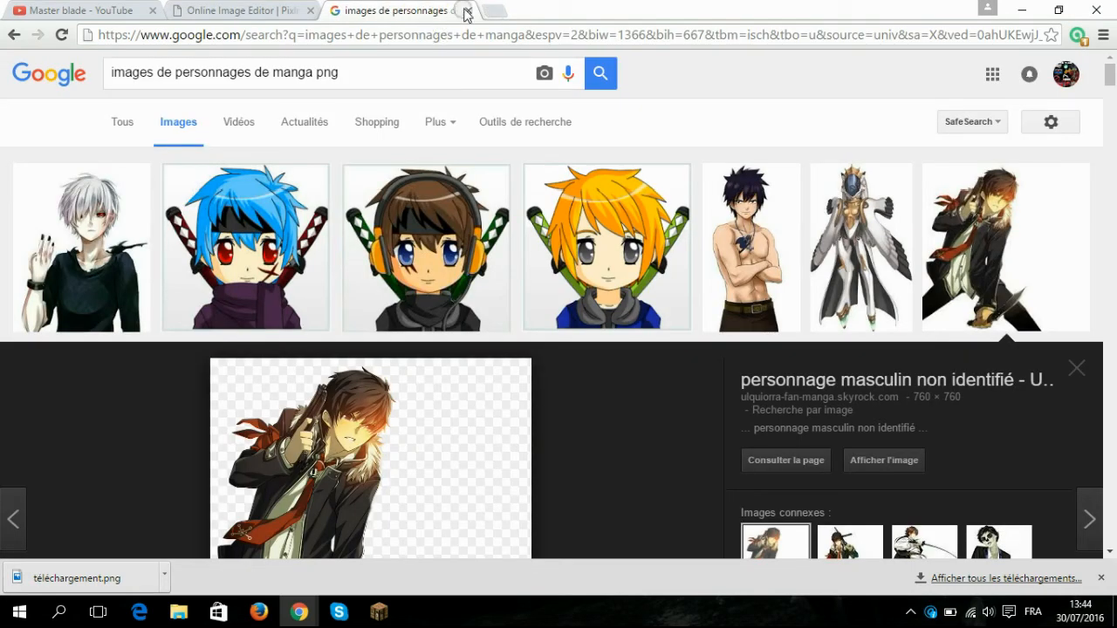
pyautogui.click(494, 12)
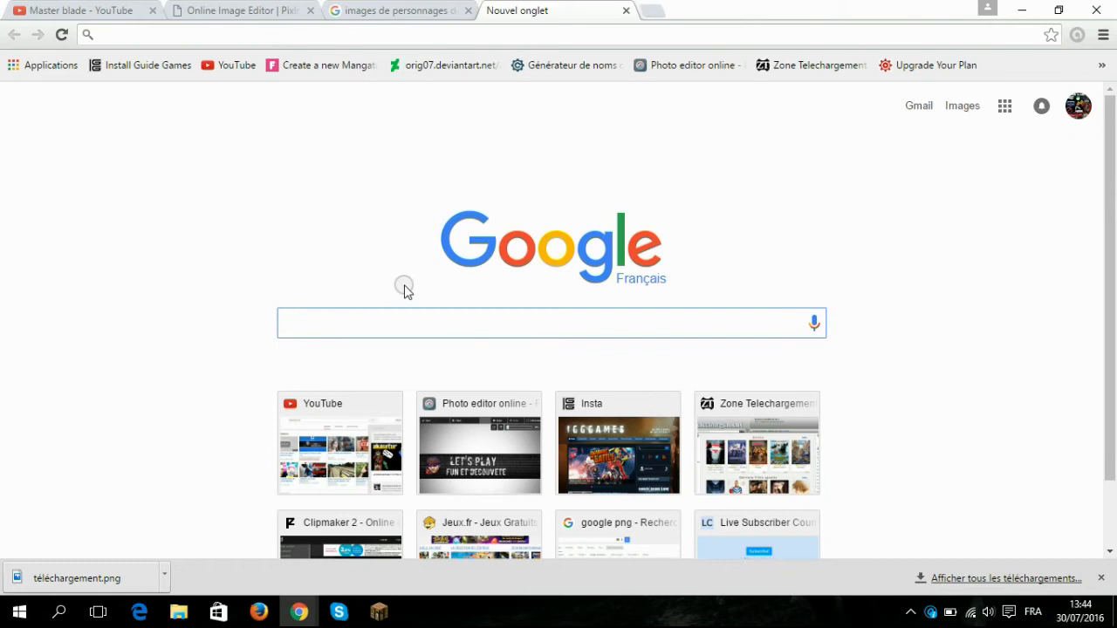
pyautogui.write('image')
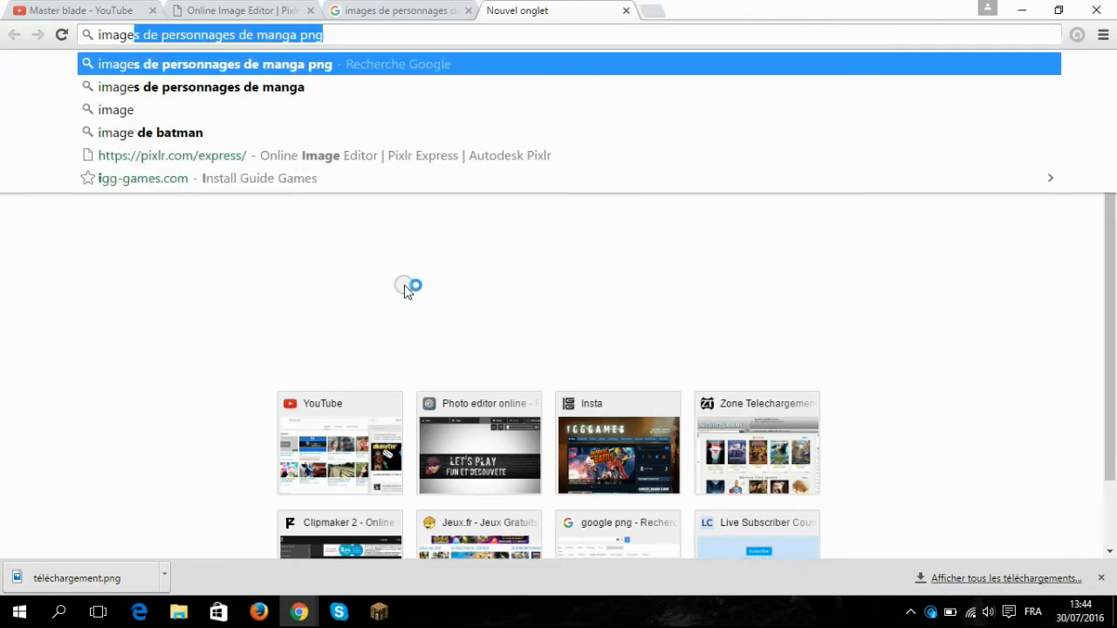
pyautogui.write(' ca')
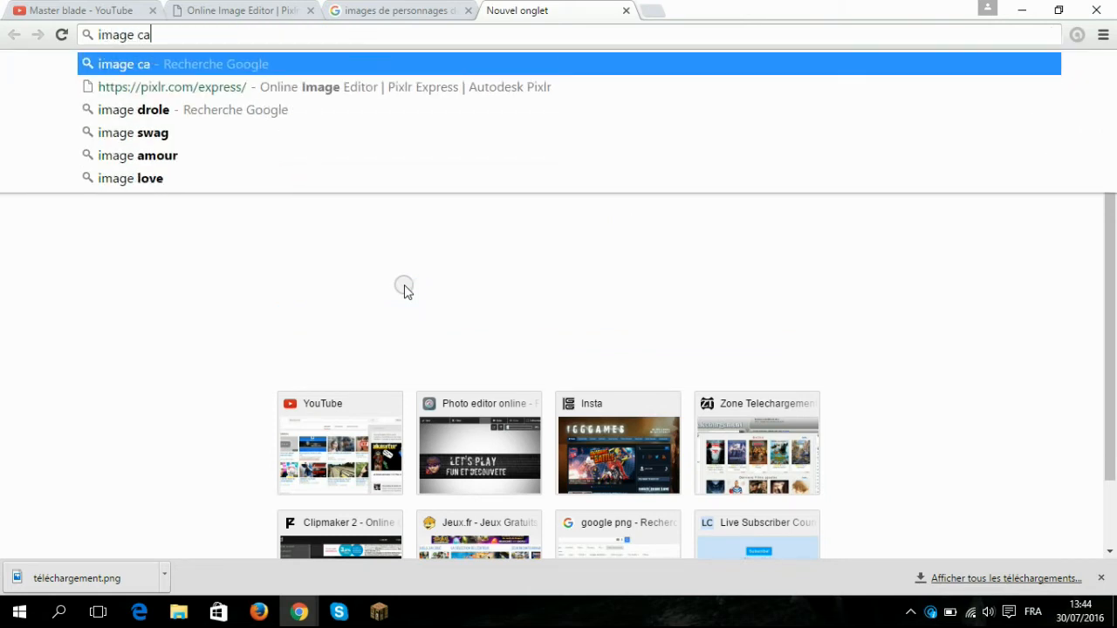
pyautogui.write('ll')
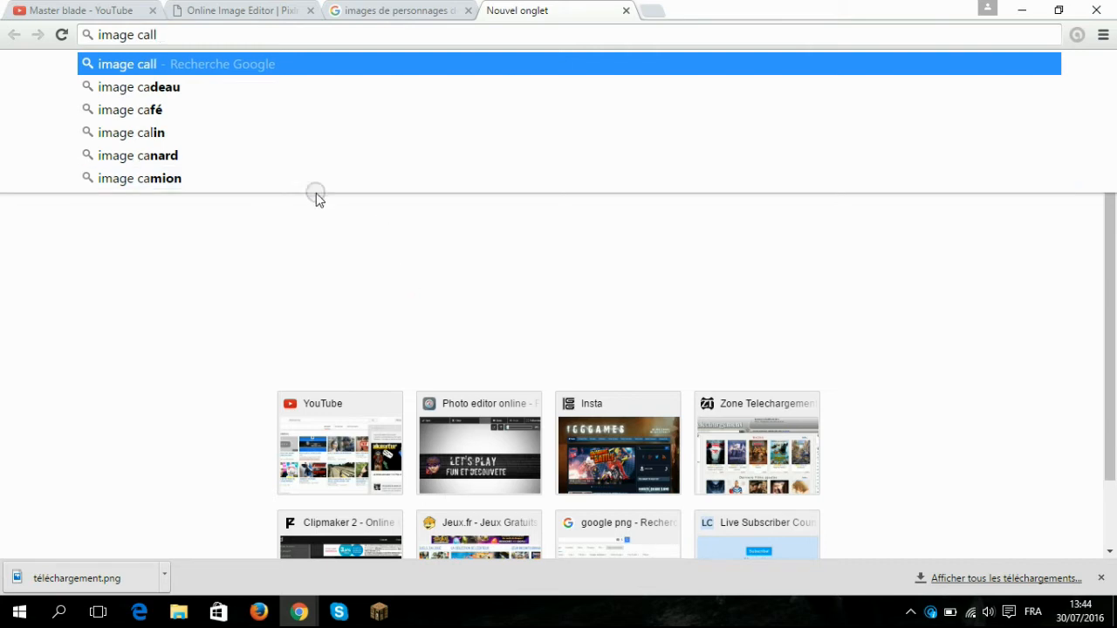
pyautogui.click(275, 94)
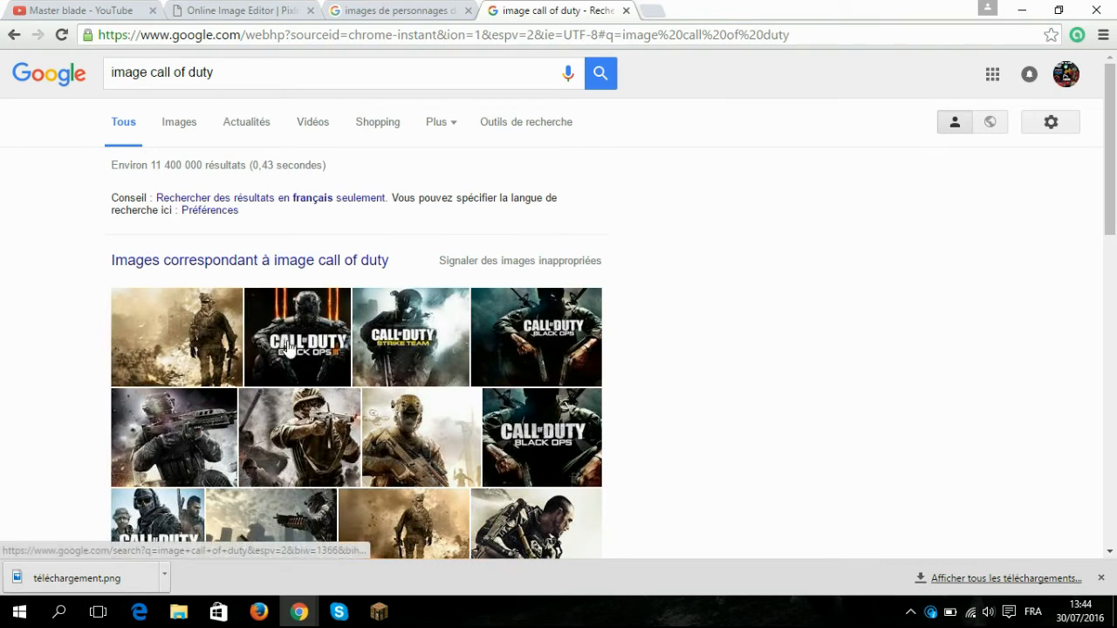
pyautogui.click(627, 10)
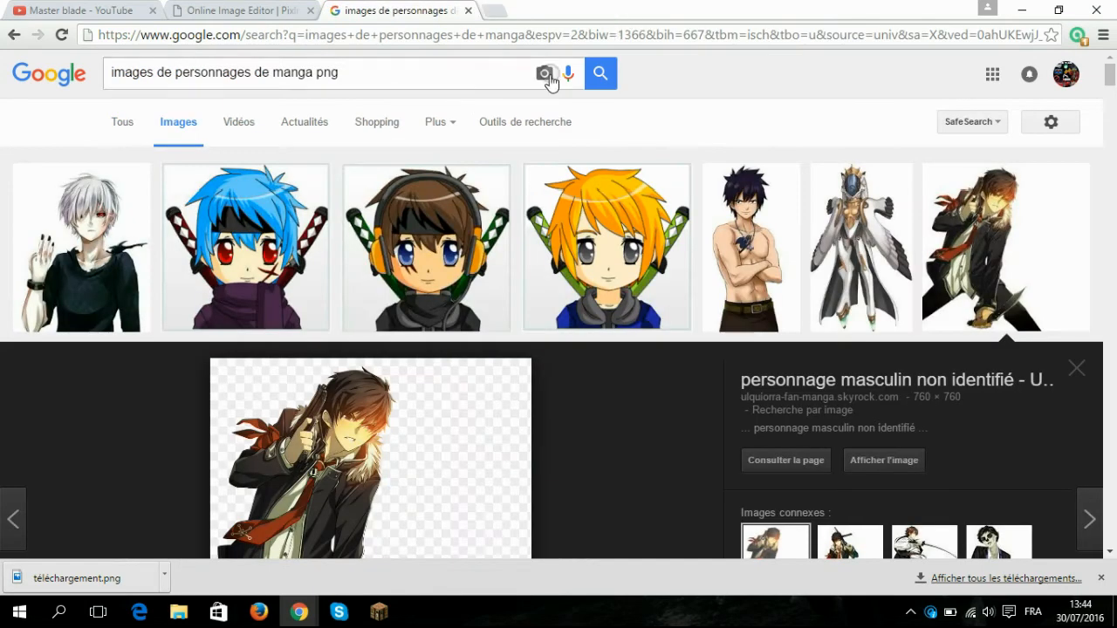
# - Return to Pixlr Express and extend the Firecat text to read "Call of duty"
pyautogui.click(242, 13)
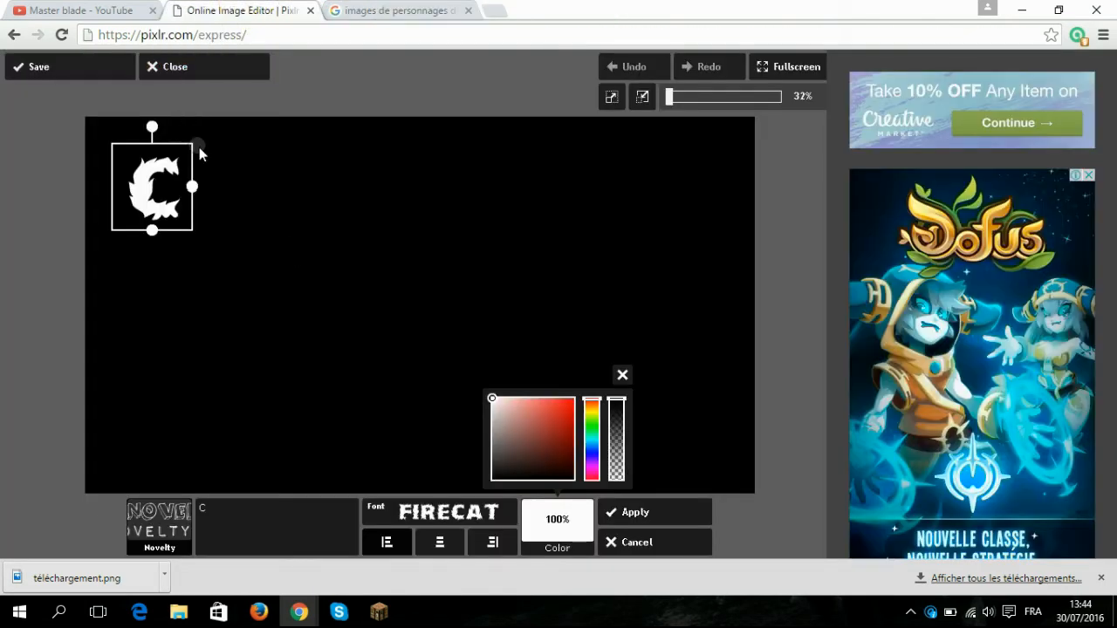
pyautogui.click(330, 510)
pyautogui.write('all o')
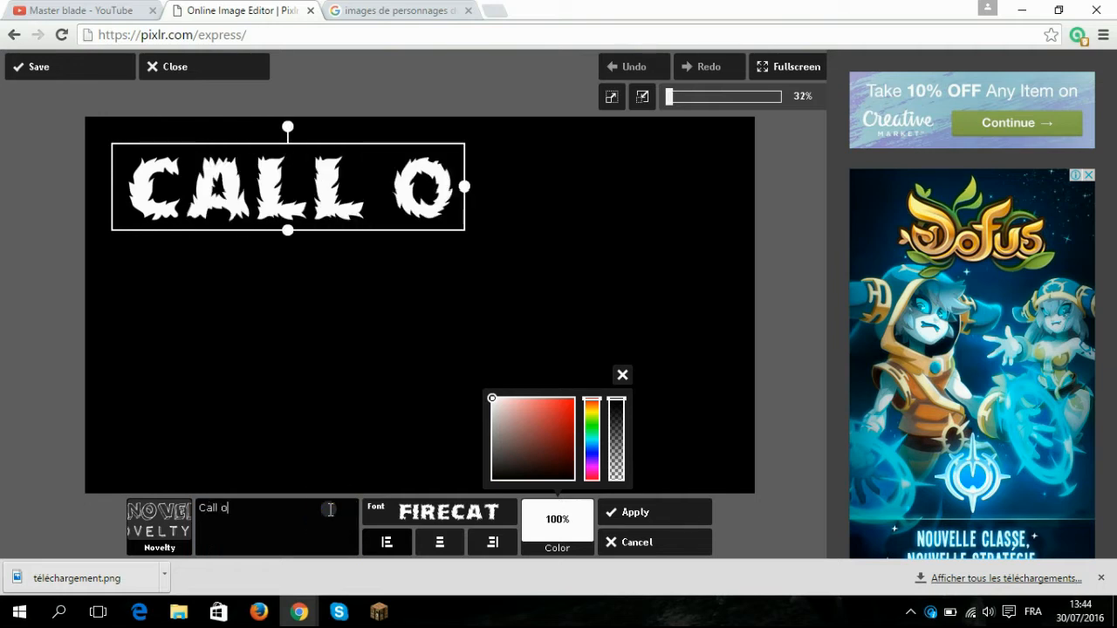
pyautogui.write('f duty')
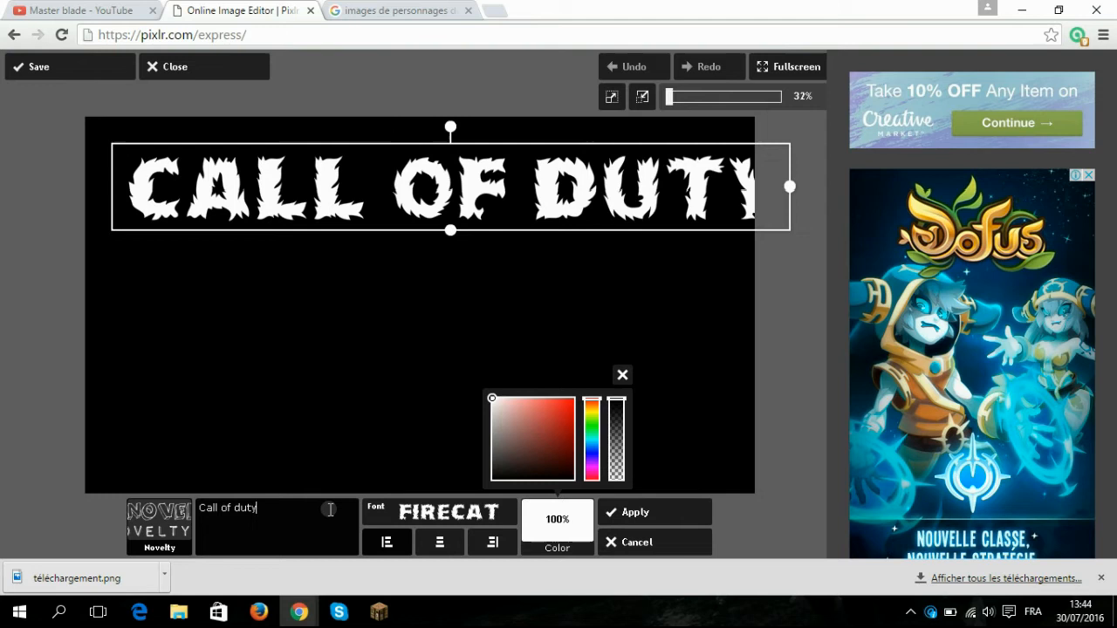
# - Shrink the Firecat "Call of duty" text to fit the canvas's upper-left area, and discard it
pyautogui.moveTo(730, 171); pyautogui.dragTo(594, 167)
pyautogui.moveTo(676, 182); pyautogui.dragTo(545, 182)
pyautogui.moveTo(486, 187); pyautogui.dragTo(469, 166)
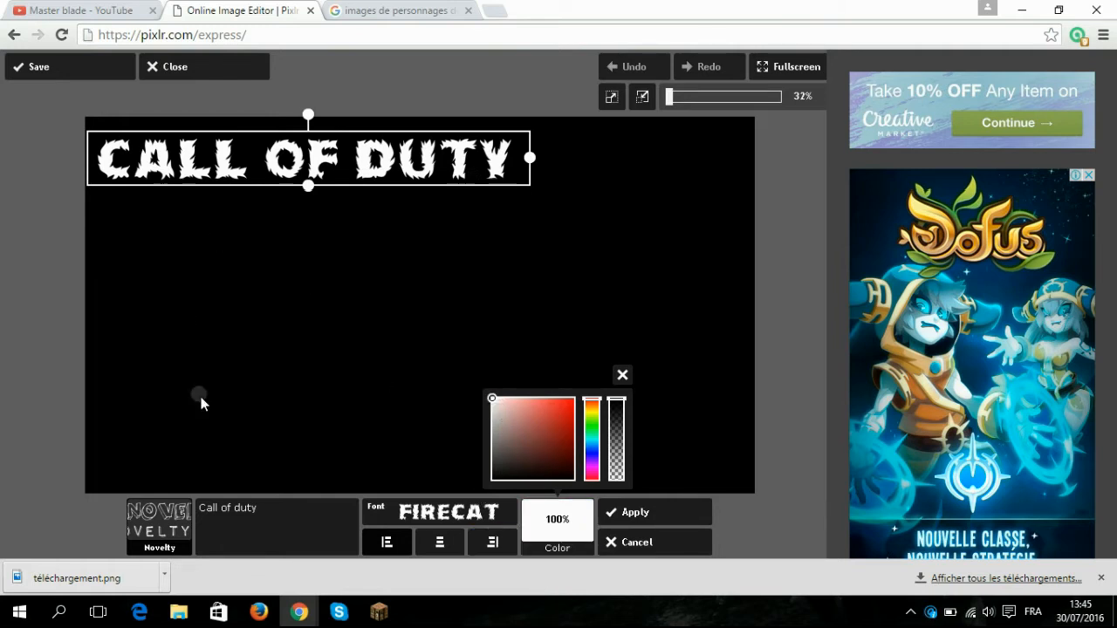
pyautogui.click(608, 542)
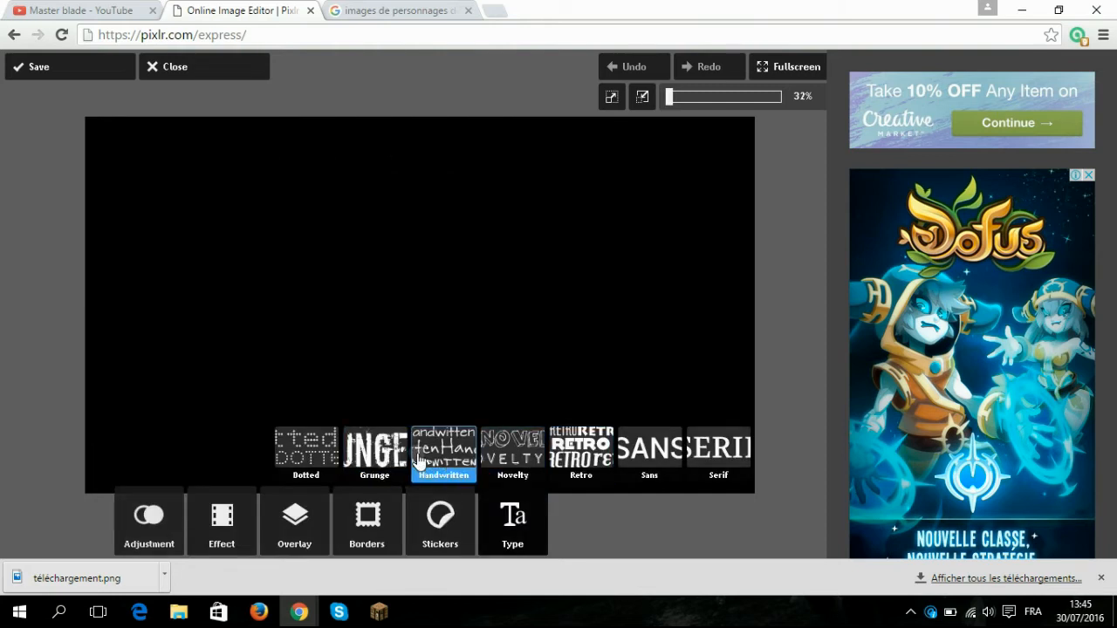
# - Try the text "call" in the Cabin sketch font from the Handwritten text set, and discard it
pyautogui.click(440, 450)
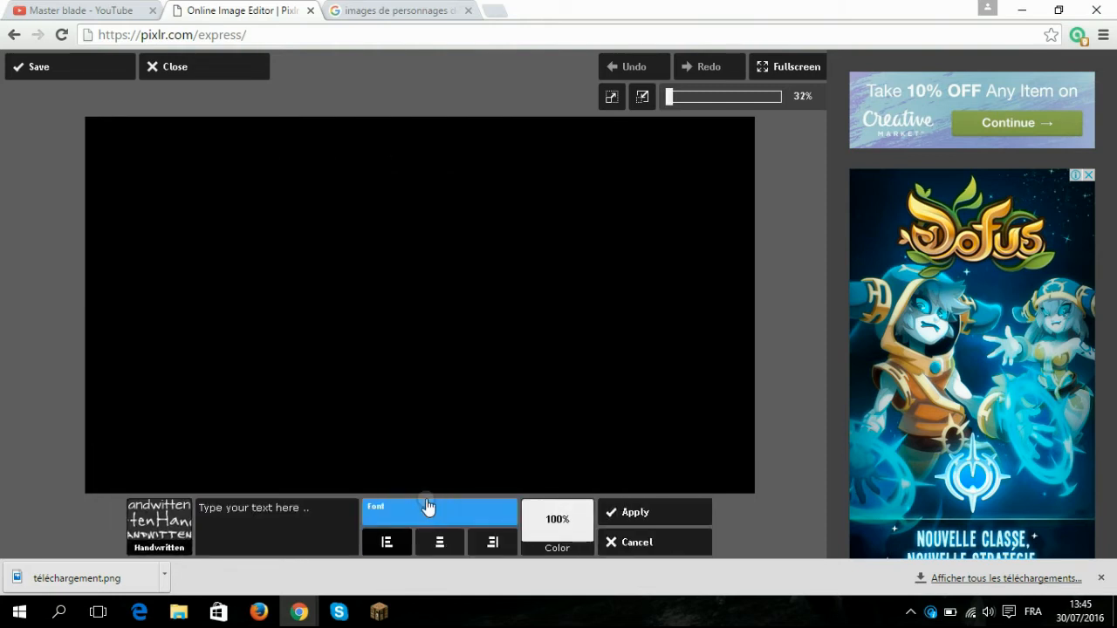
pyautogui.click(427, 507)
pyautogui.click(439, 356)
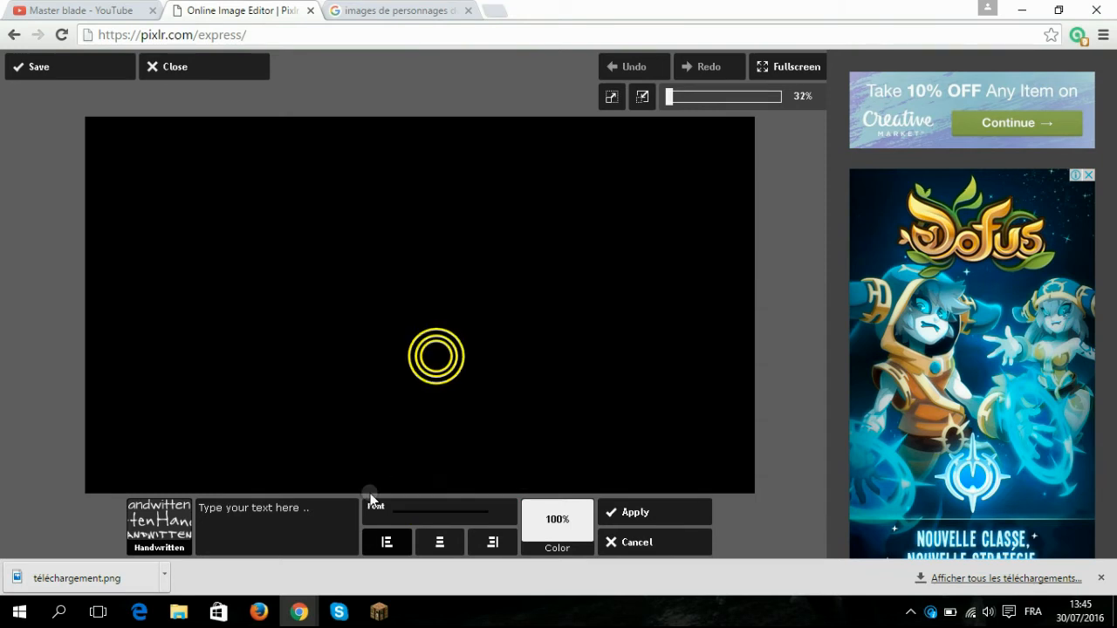
pyautogui.click(317, 511)
pyautogui.write('cal')
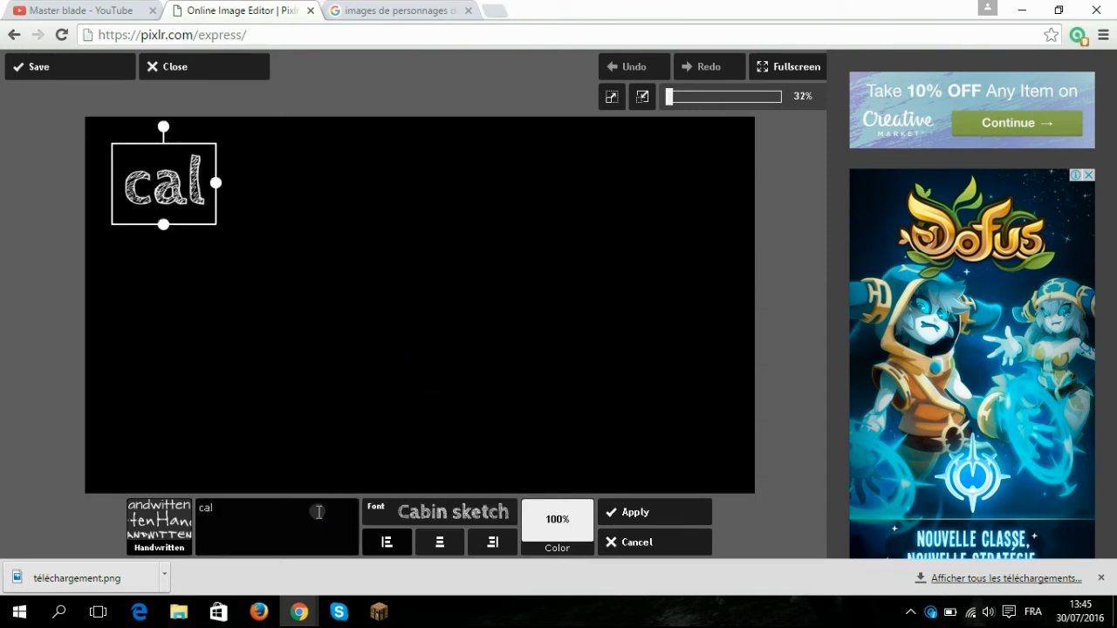
pyautogui.write('l')
pyautogui.press('BackSpace')
pyautogui.press('BackSpace')
pyautogui.press('BackSpace')
pyautogui.press('BackSpace')
pyautogui.click(614, 544)
# - Add the text "Call of duty" in the Day Poster B font from the Retro text set
pyautogui.click(598, 520)
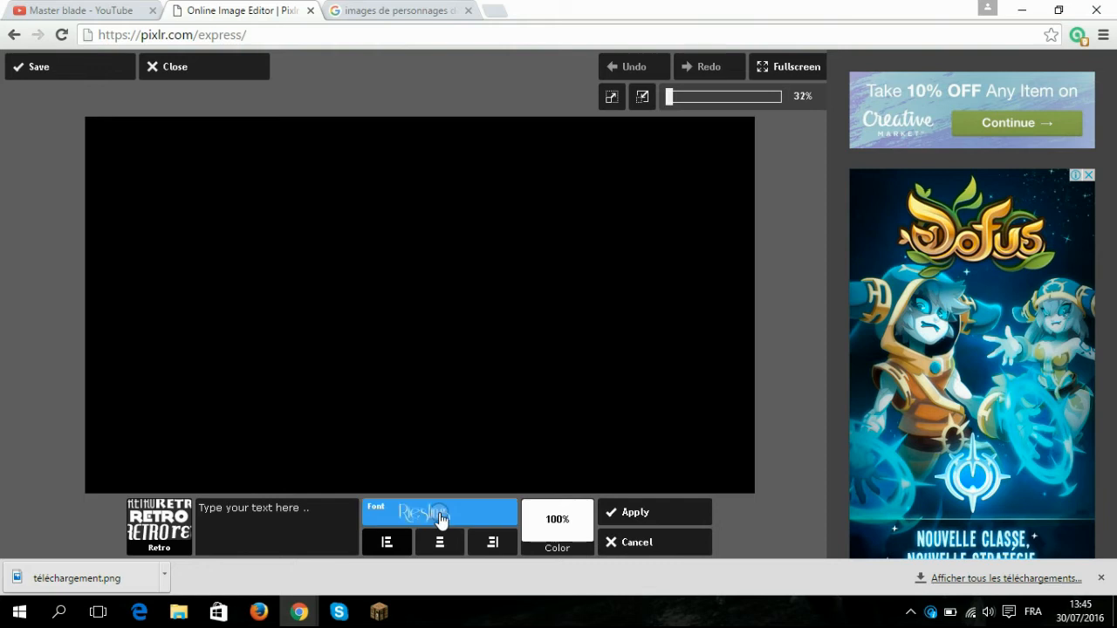
pyautogui.click(439, 517)
pyautogui.click(443, 354)
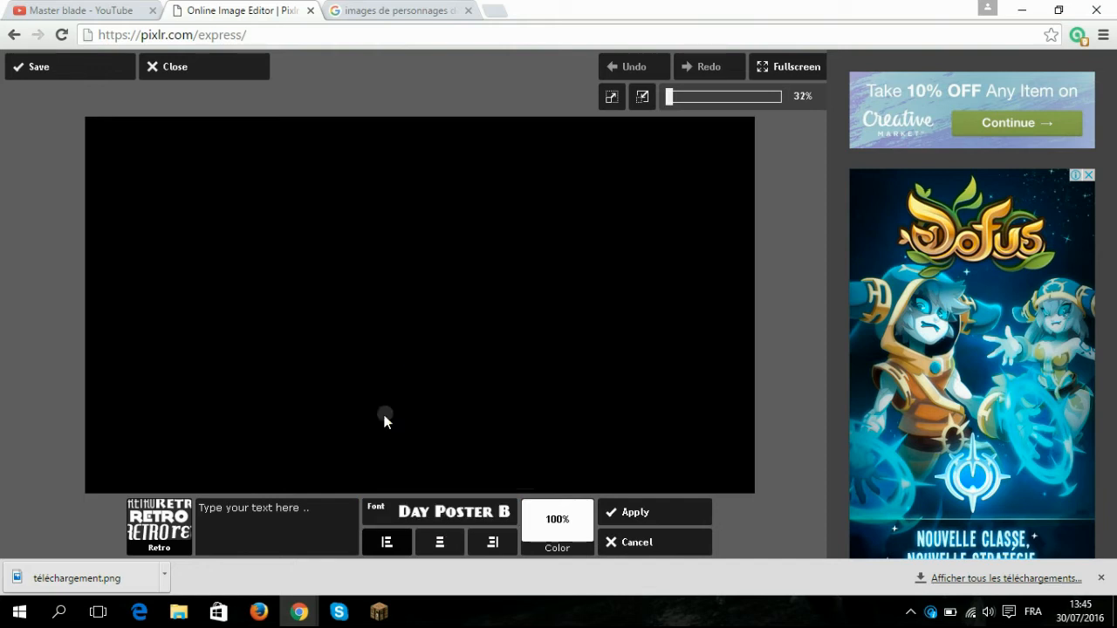
pyautogui.click(304, 506)
pyautogui.write('C')
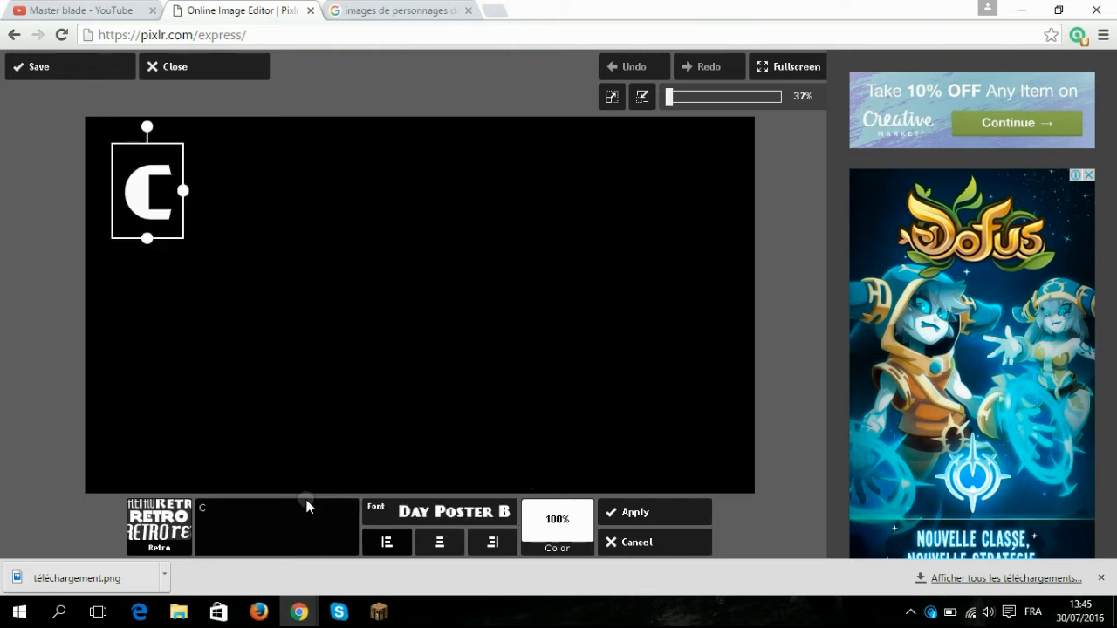
pyautogui.write('all')
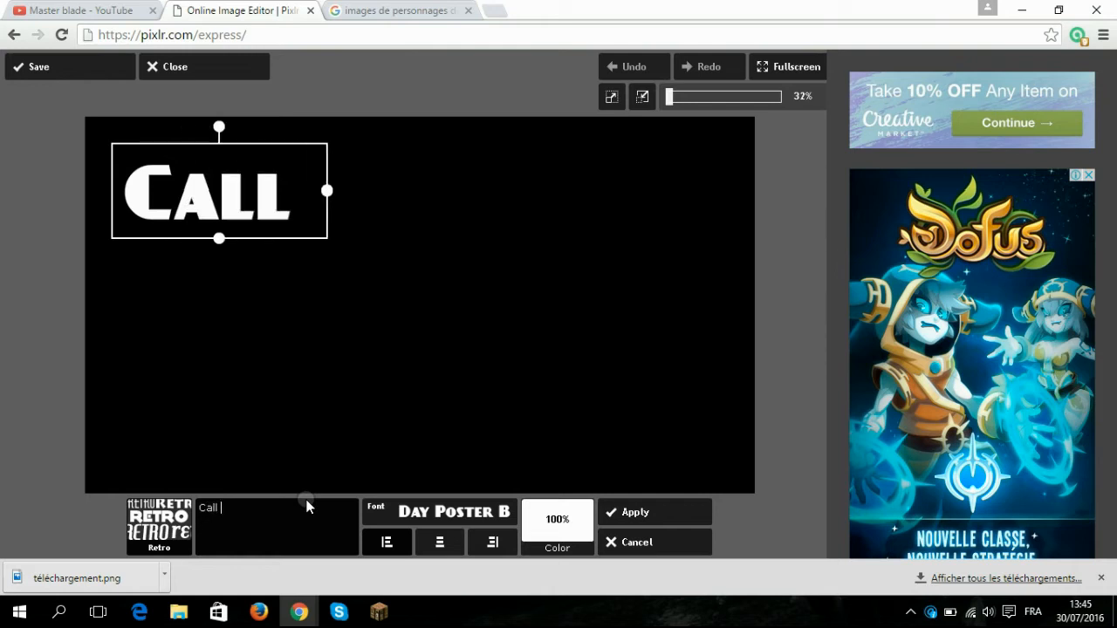
pyautogui.write(' of duty')
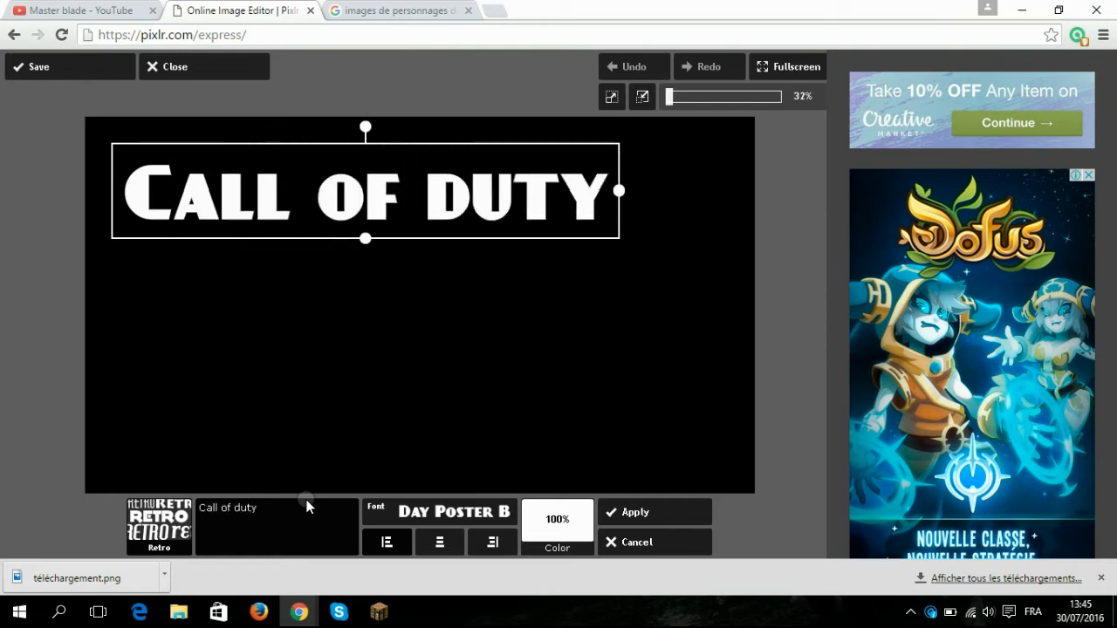
# - Shrink the "Call of duty" text, place it in the canvas's upper-left corner, and apply it
pyautogui.moveTo(445, 216); pyautogui.dragTo(419, 178)
pyautogui.moveTo(616, 154); pyautogui.dragTo(478, 168)
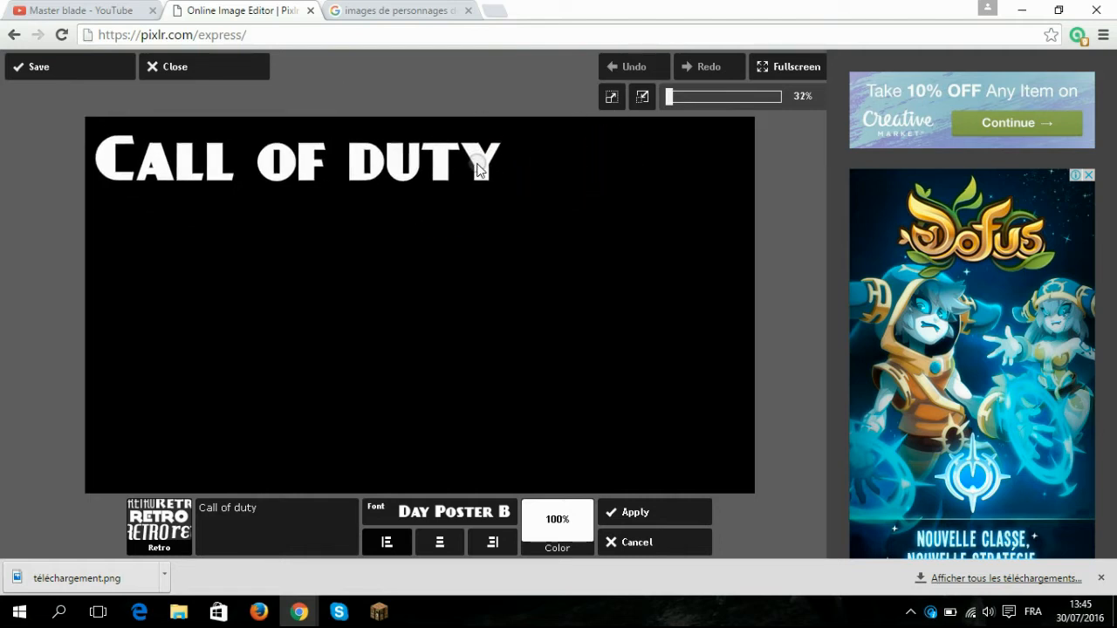
pyautogui.click(401, 10)
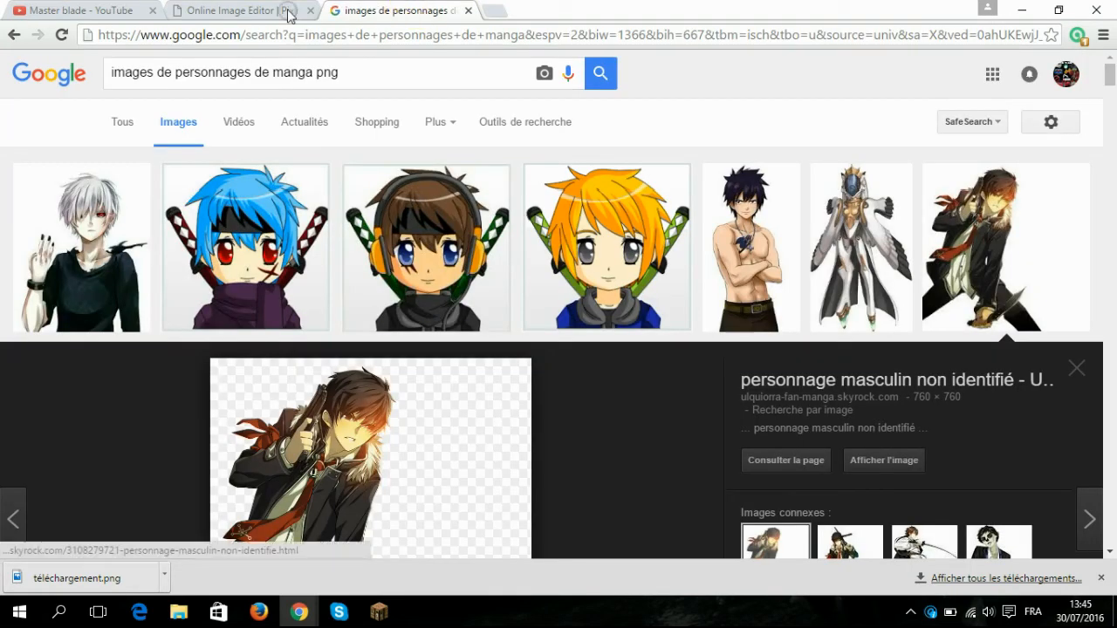
pyautogui.click(231, 10)
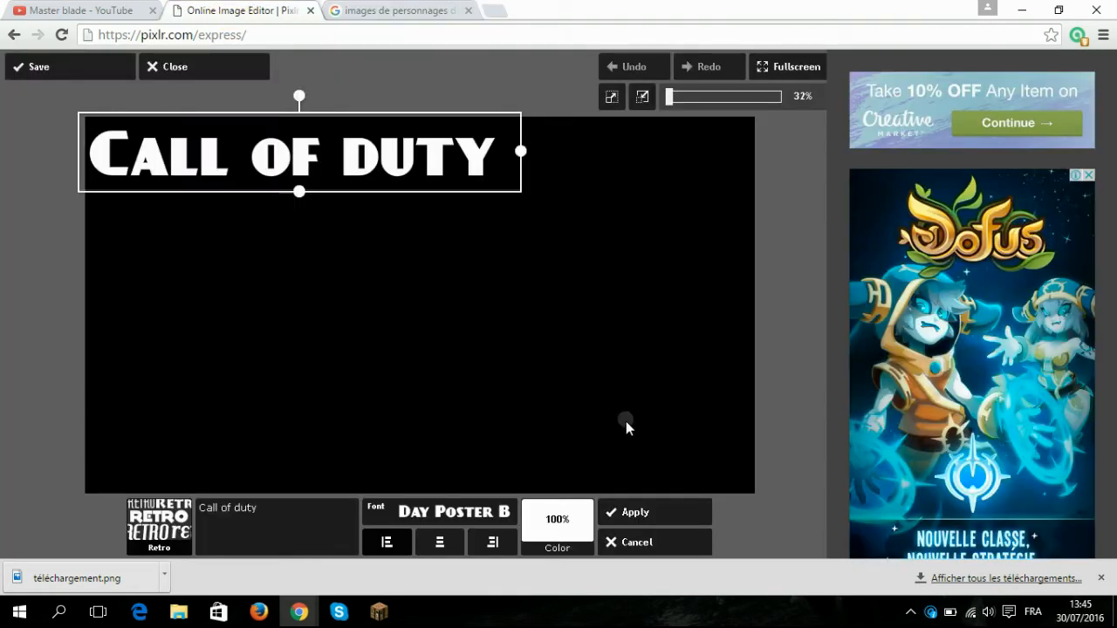
pyautogui.click(624, 513)
# - Switch to the Google Images tab and search for "image de call of duty png"
pyautogui.click(372, 10)
pyautogui.click(371, 70)
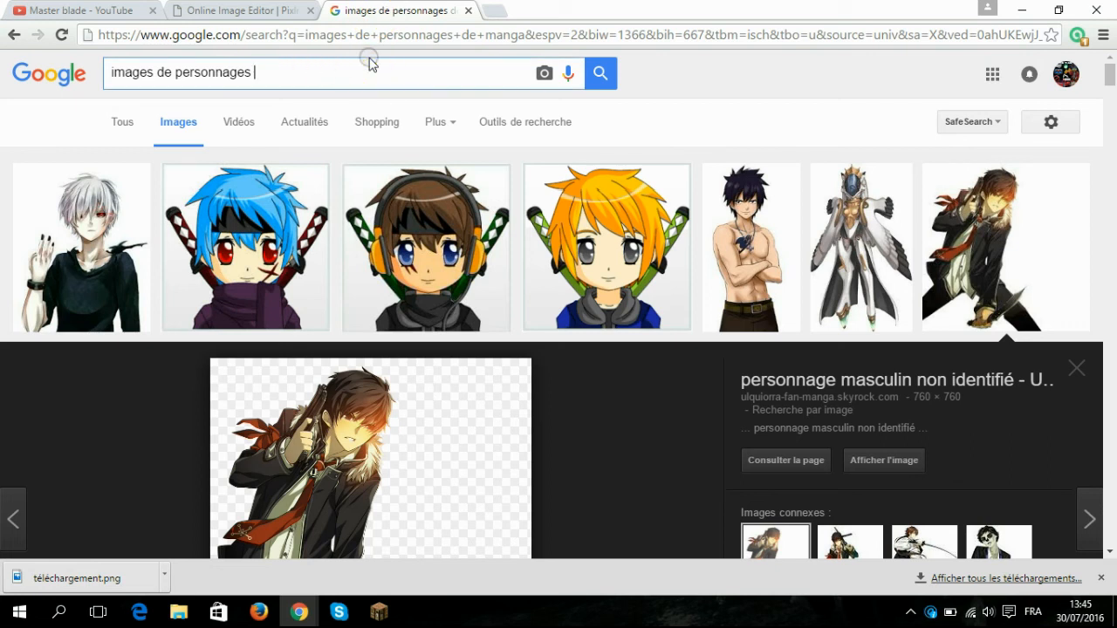
pyautogui.press('BackSpace')
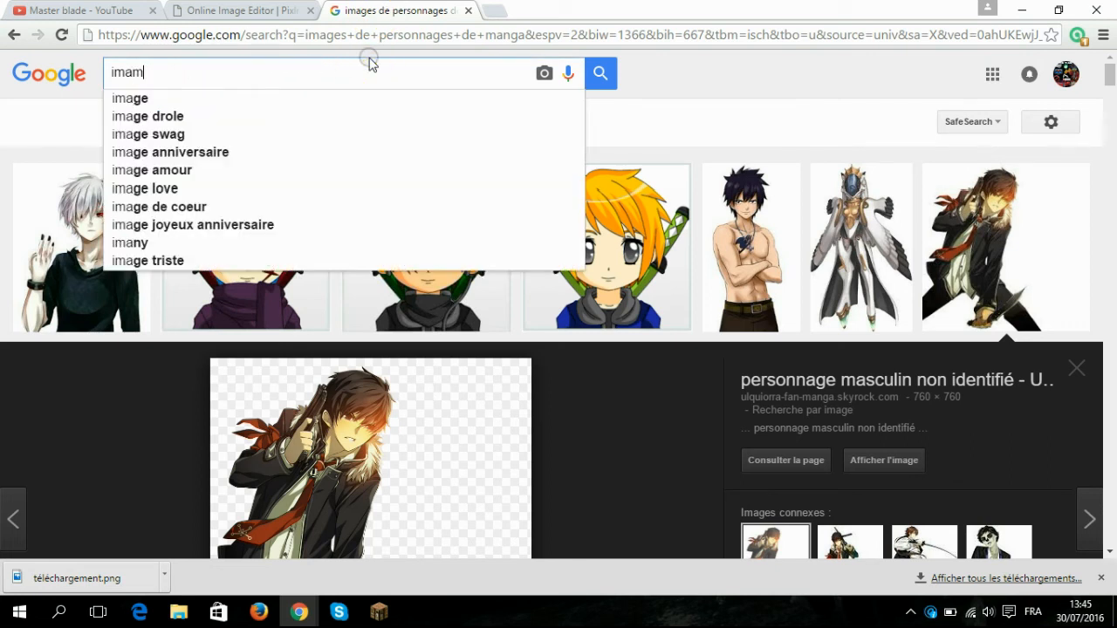
pyautogui.press('BackSpace')
pyautogui.write('ge de p')
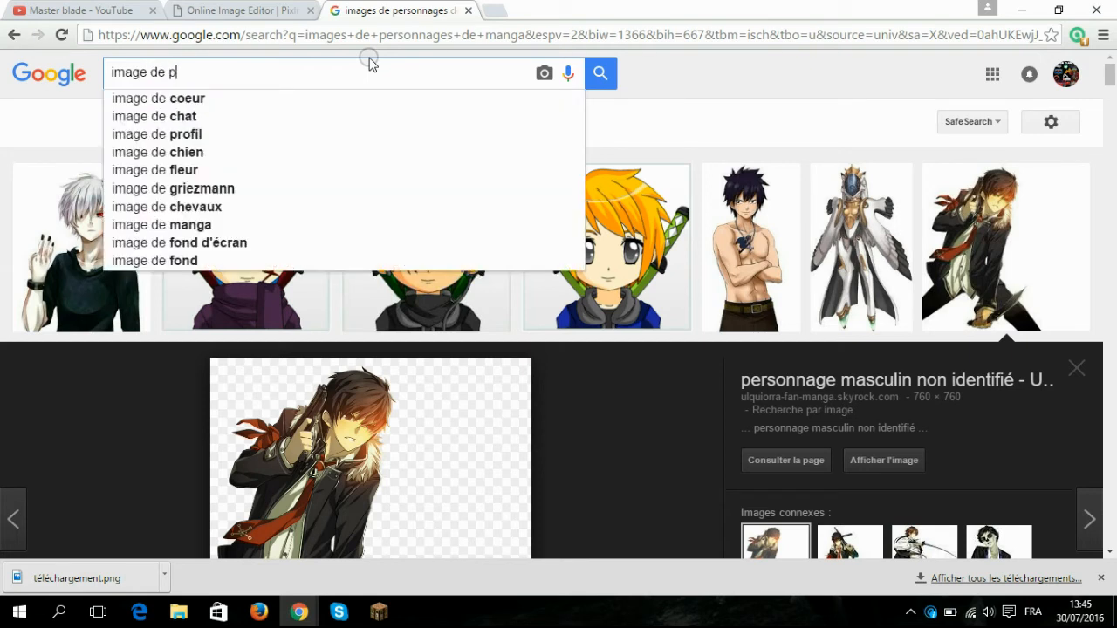
pyautogui.write('ersonn')
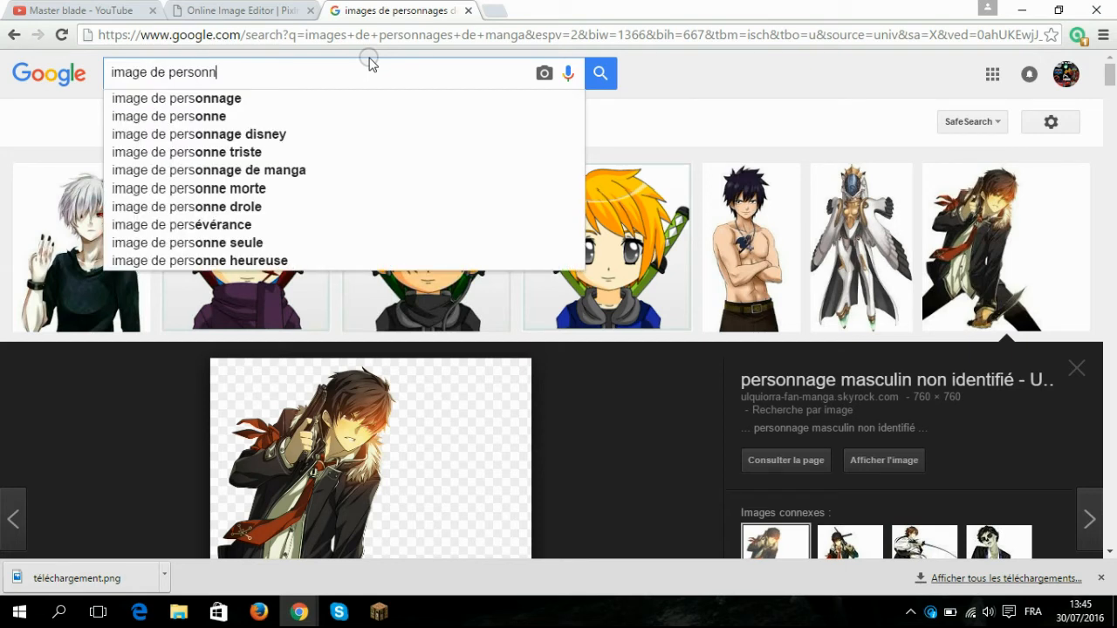
pyautogui.write('ages call')
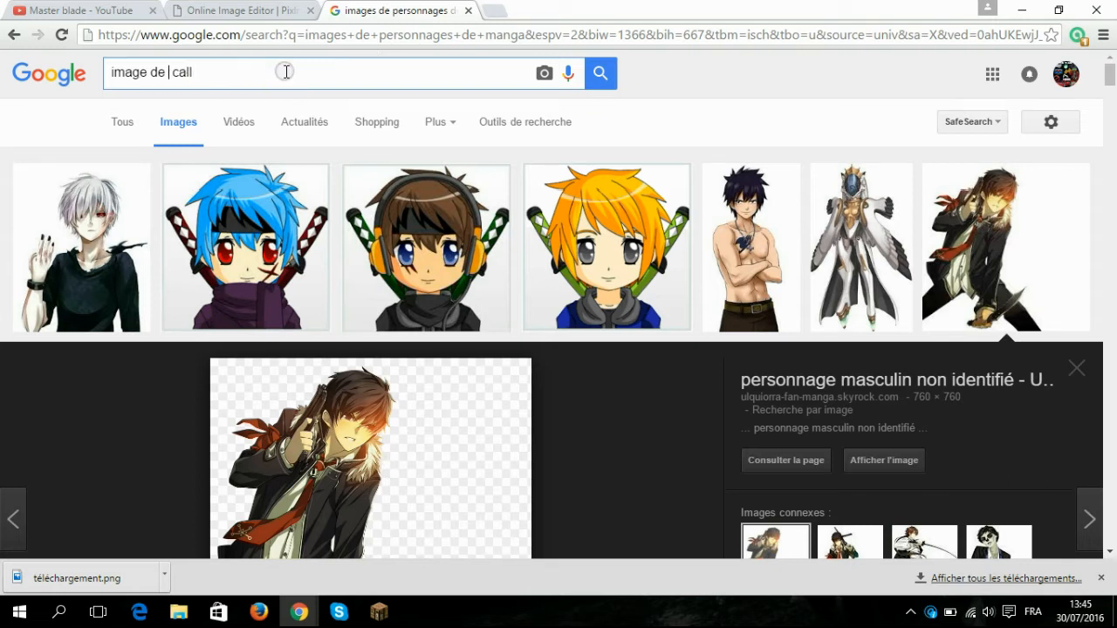
pyautogui.press('BackSpace')
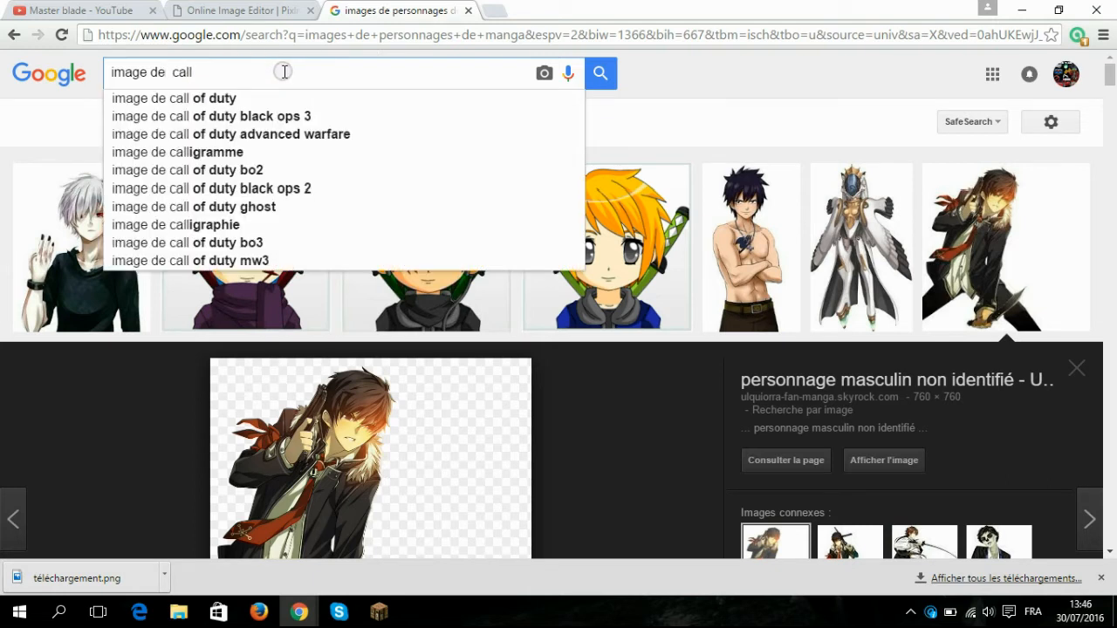
pyautogui.click(254, 80)
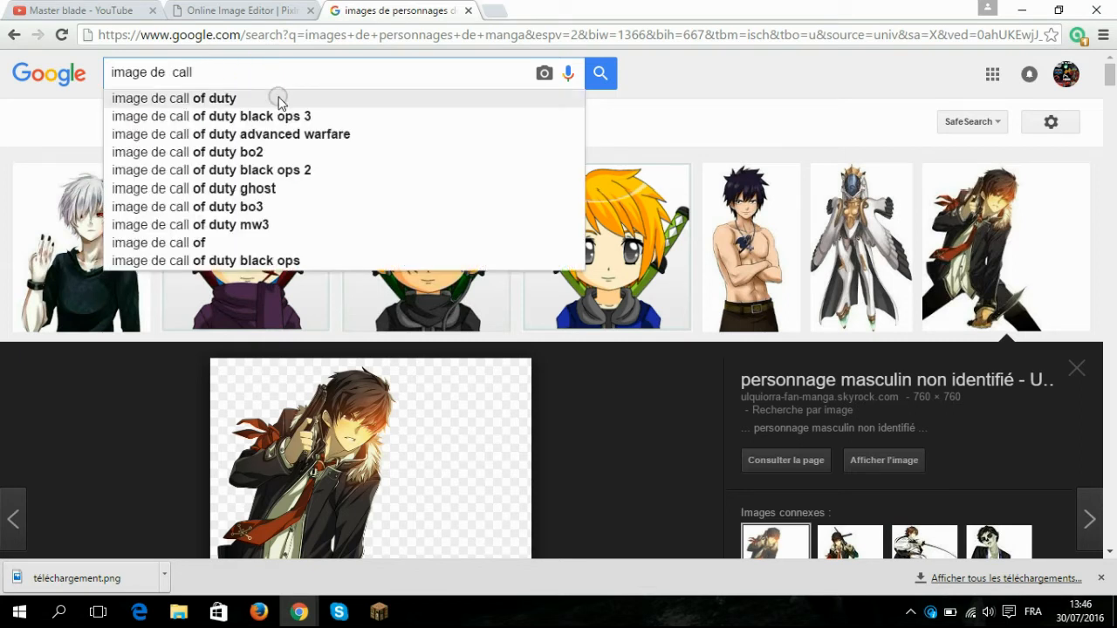
pyautogui.click(279, 99)
pyautogui.write('png')
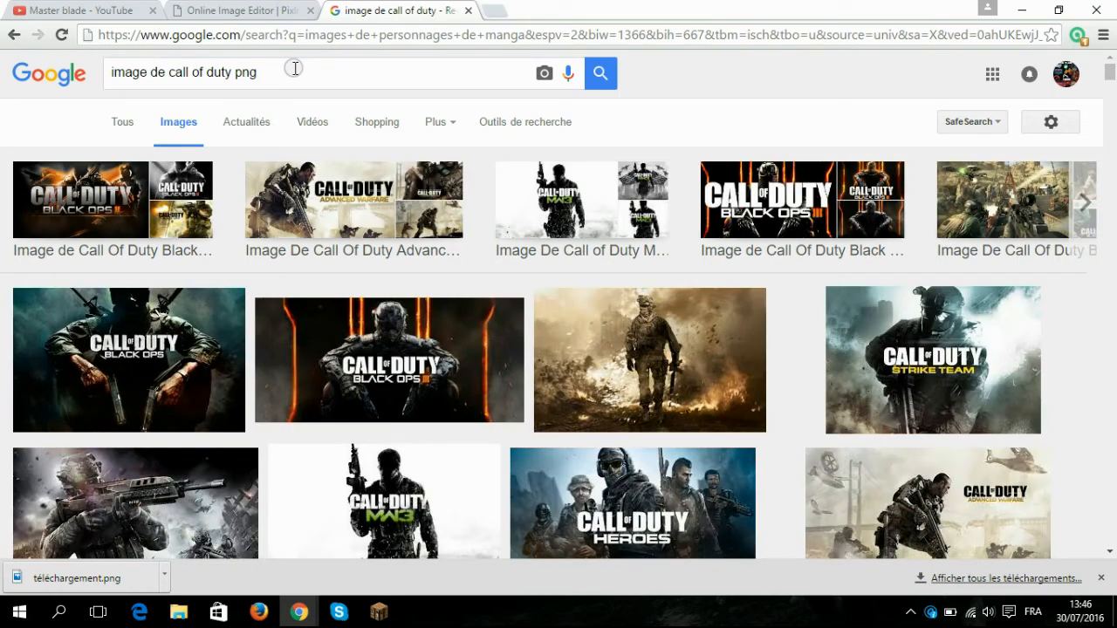
pyautogui.press('Return')
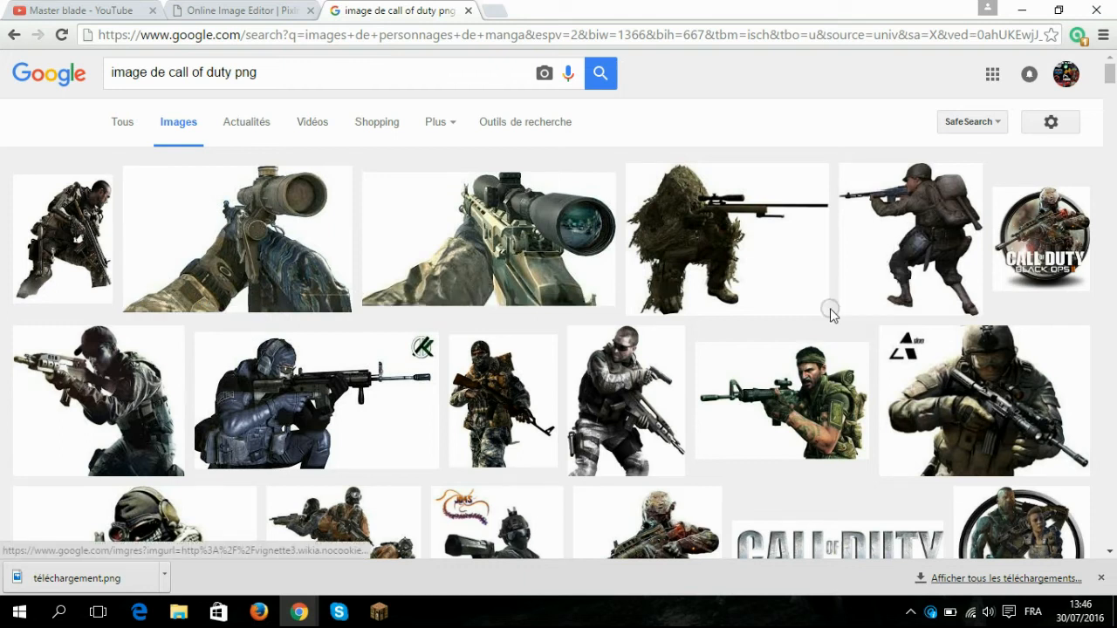
# - Save the Woods.png image of the soldier with the headband from the search results into the "imagespour mes vidéo" folder
pyautogui.scroll(-2, 772, 392)
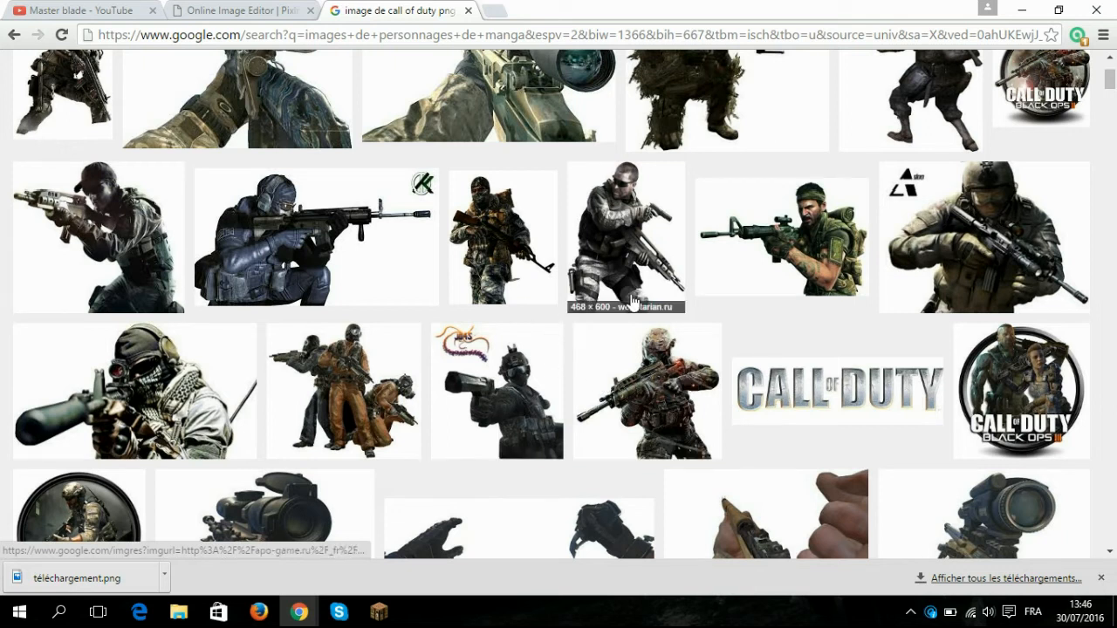
pyautogui.click(735, 241)
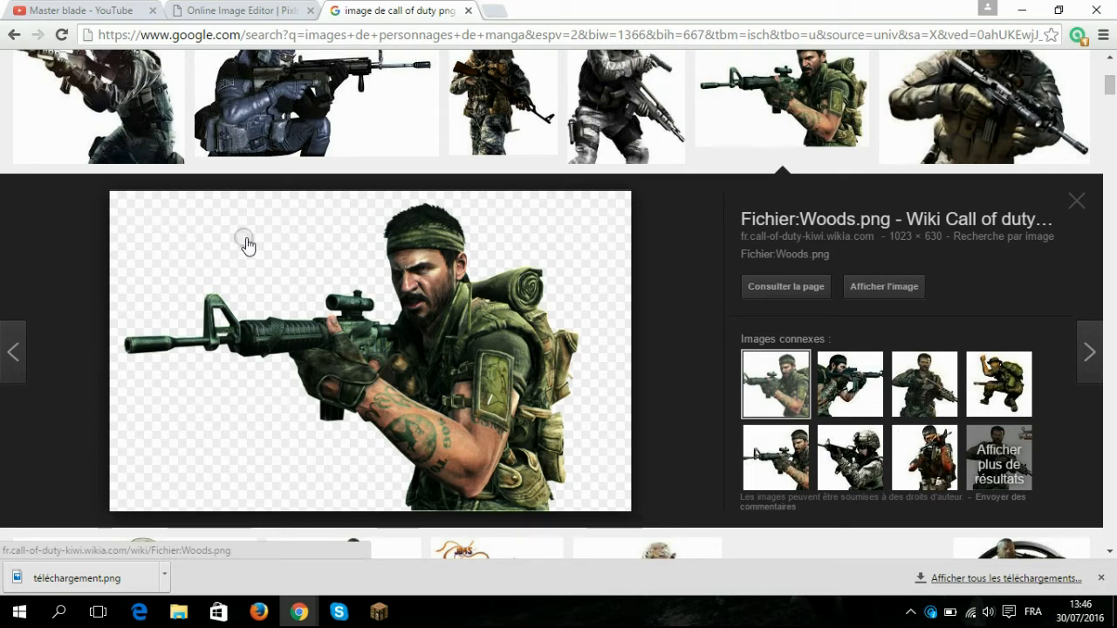
pyautogui.rightClick(416, 249)
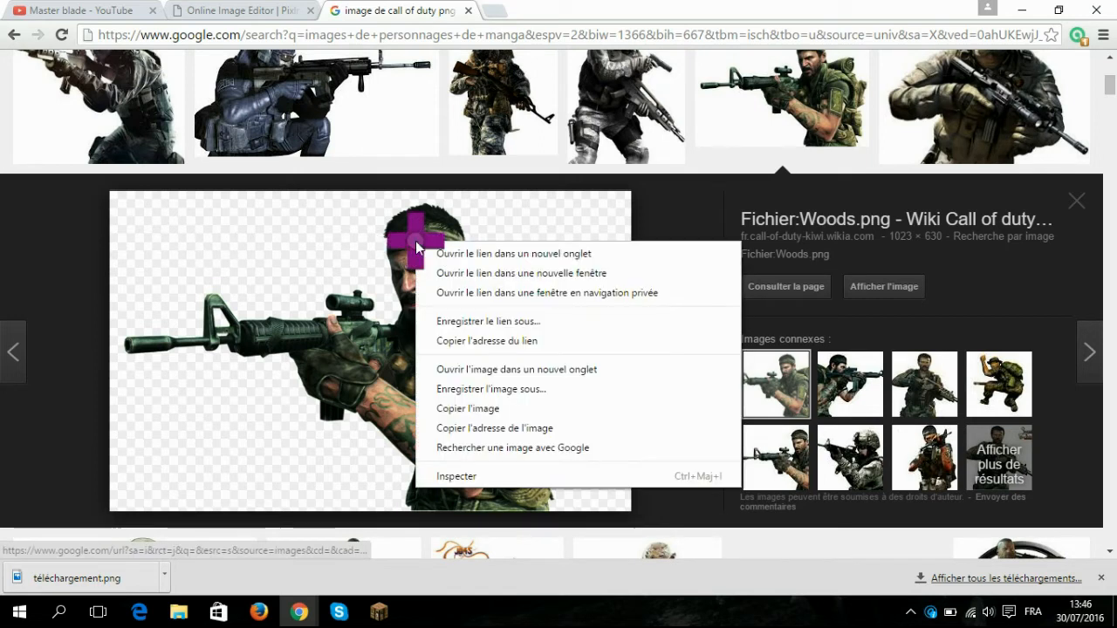
pyautogui.click(499, 390)
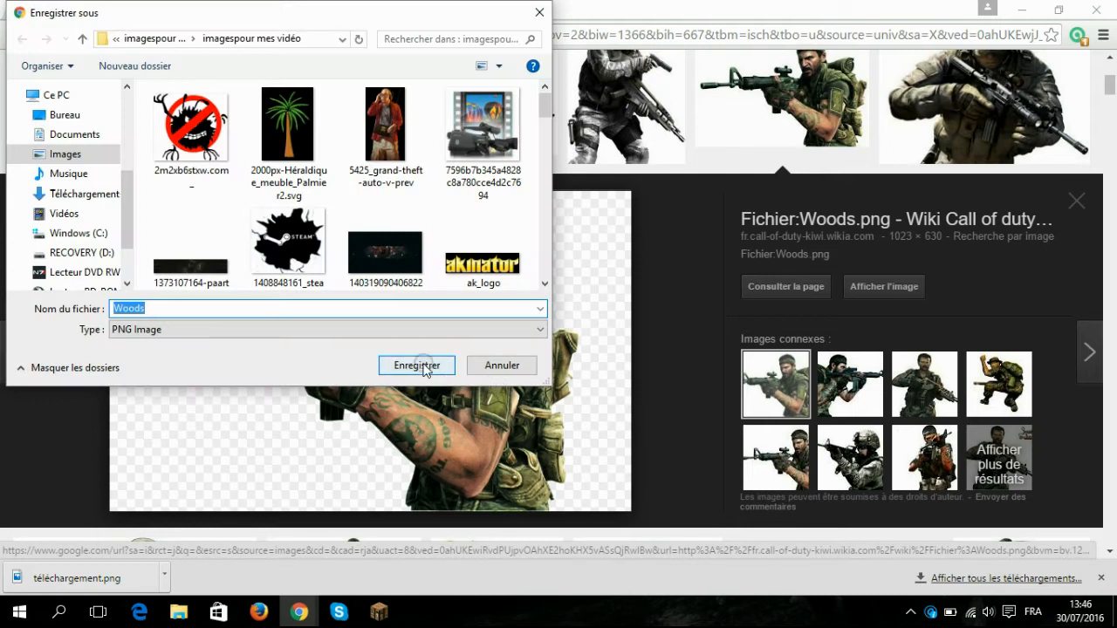
pyautogui.click(418, 366)
# - Switch to the Pixlr Express tab and add the saved Woods image to the canvas
pyautogui.click(191, 9)
pyautogui.click(93, 6)
pyautogui.click(224, 10)
pyautogui.click(154, 511)
pyautogui.click(566, 384)
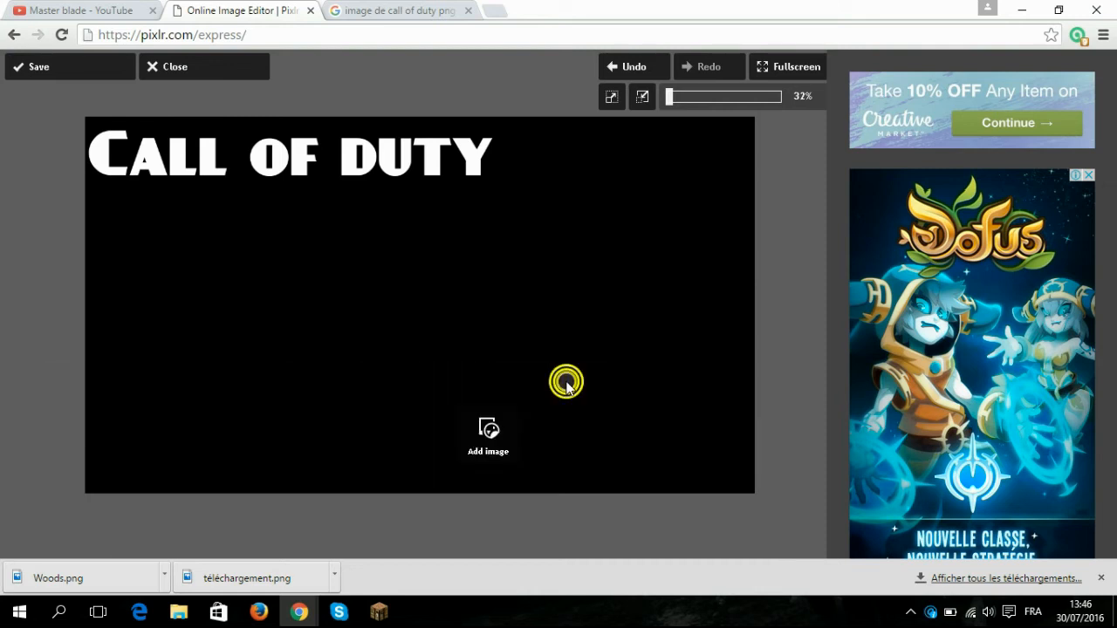
pyautogui.click(331, 523)
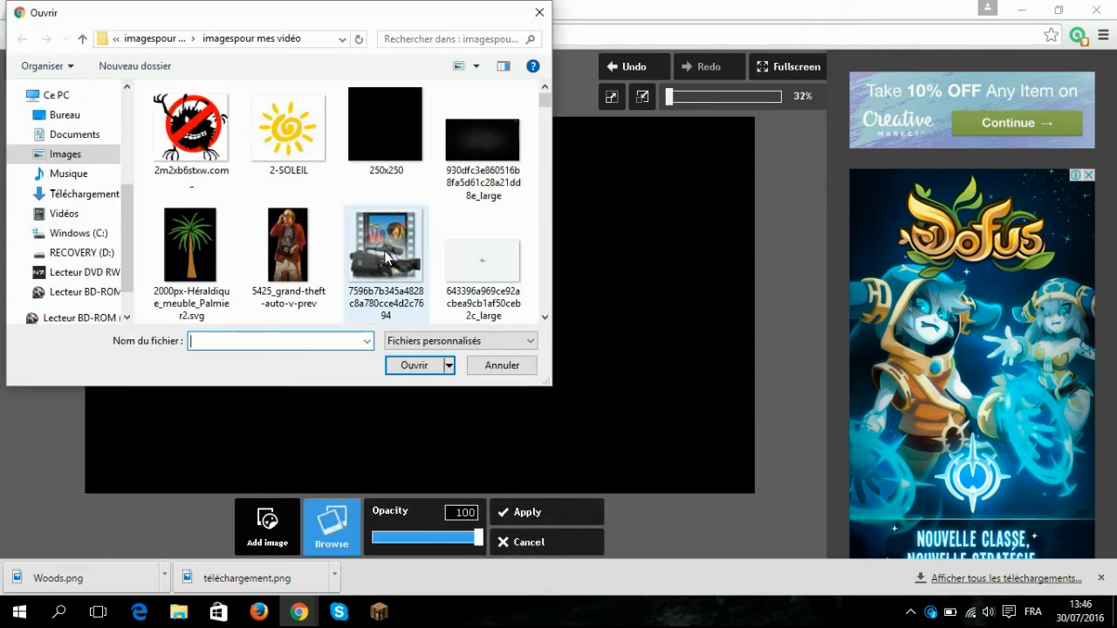
pyautogui.scroll(-3, 388, 253)
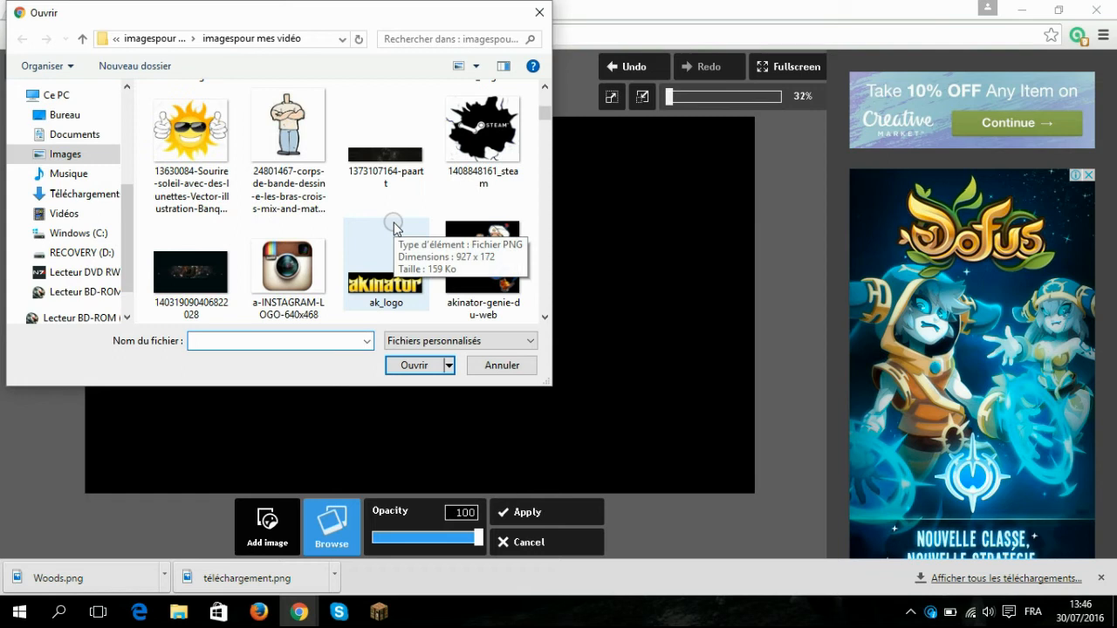
pyautogui.scroll(-5, 393, 228)
pyautogui.scroll(-6, 400, 216)
pyautogui.scroll(-3, 402, 215)
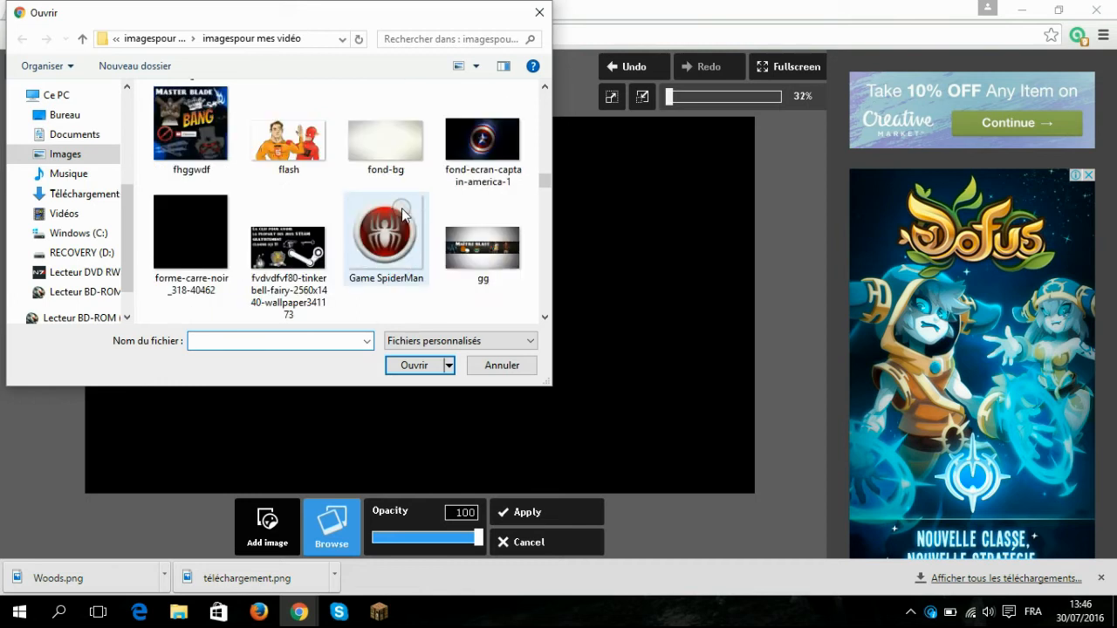
pyautogui.scroll(-3, 402, 215)
pyautogui.scroll(-3, 402, 215)
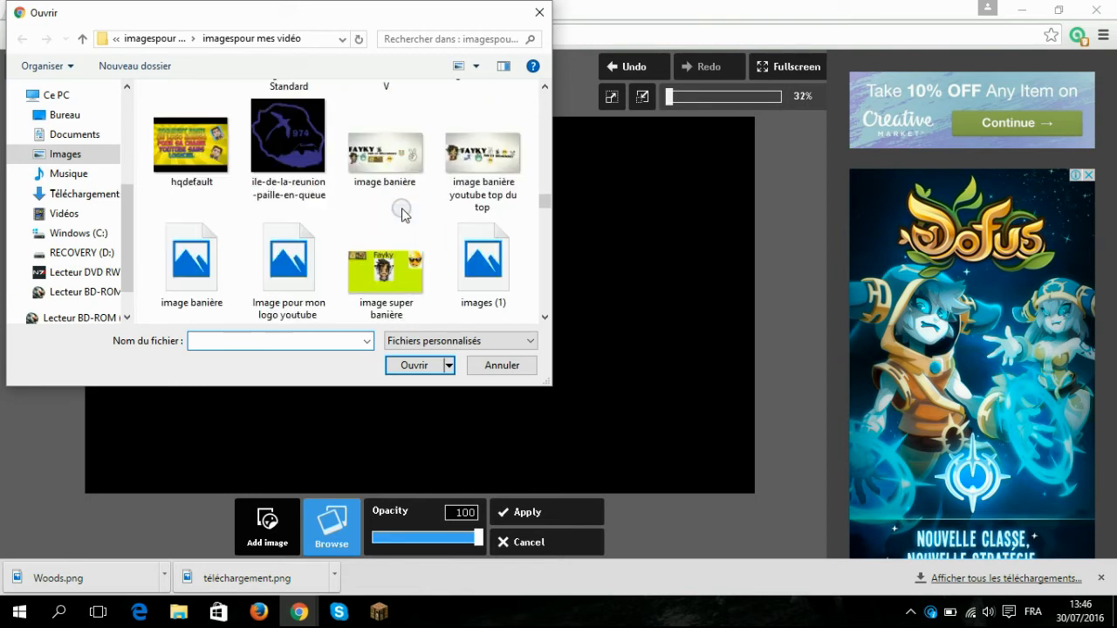
pyautogui.scroll(-2, 404, 216)
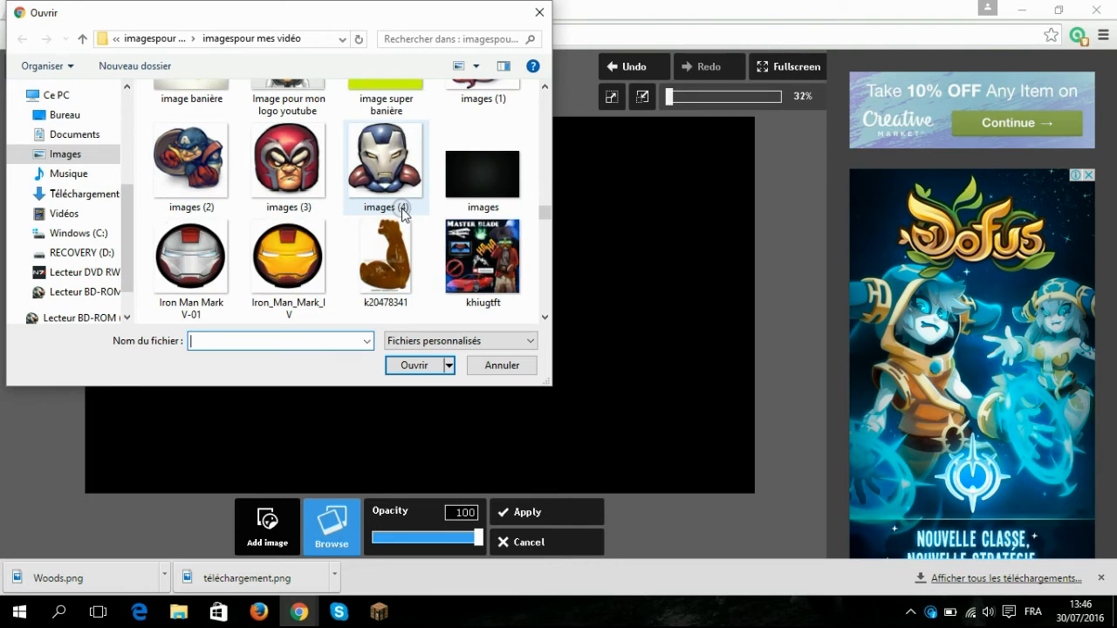
pyautogui.scroll(-2, 402, 214)
pyautogui.scroll(-6, 402, 214)
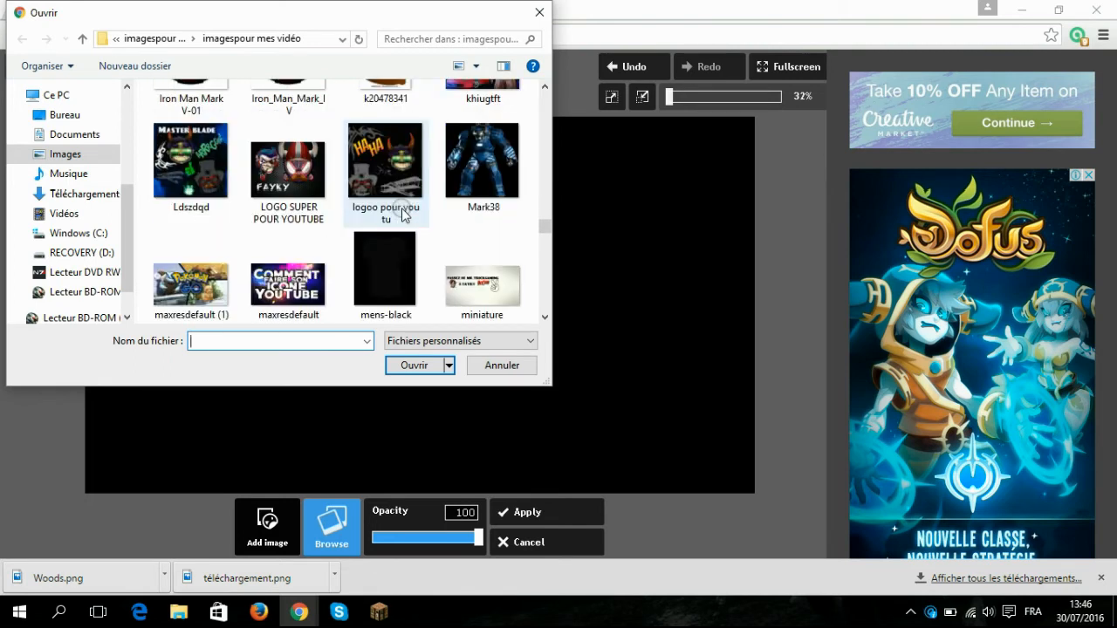
pyautogui.scroll(-6, 402, 215)
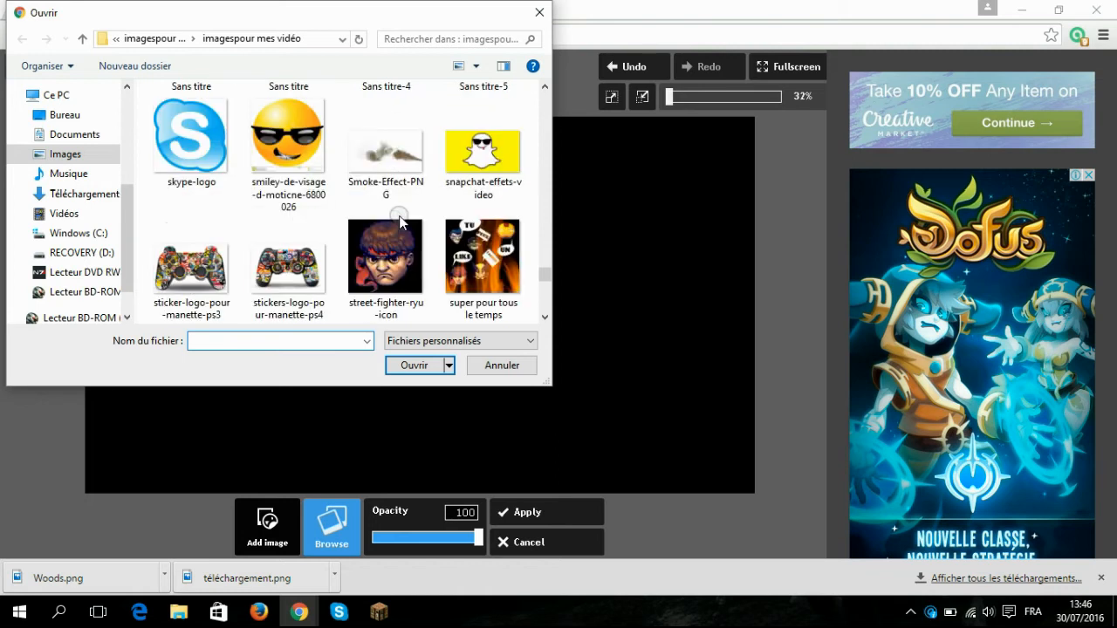
pyautogui.scroll(-5, 398, 222)
pyautogui.scroll(-1, 399, 223)
pyautogui.doubleClick(452, 194)
# - Place the Woods soldier in the canvas's upper-right corner beside the title, tilt it slightly counterclockwise, and apply it
pyautogui.moveTo(246, 234); pyautogui.dragTo(604, 177)
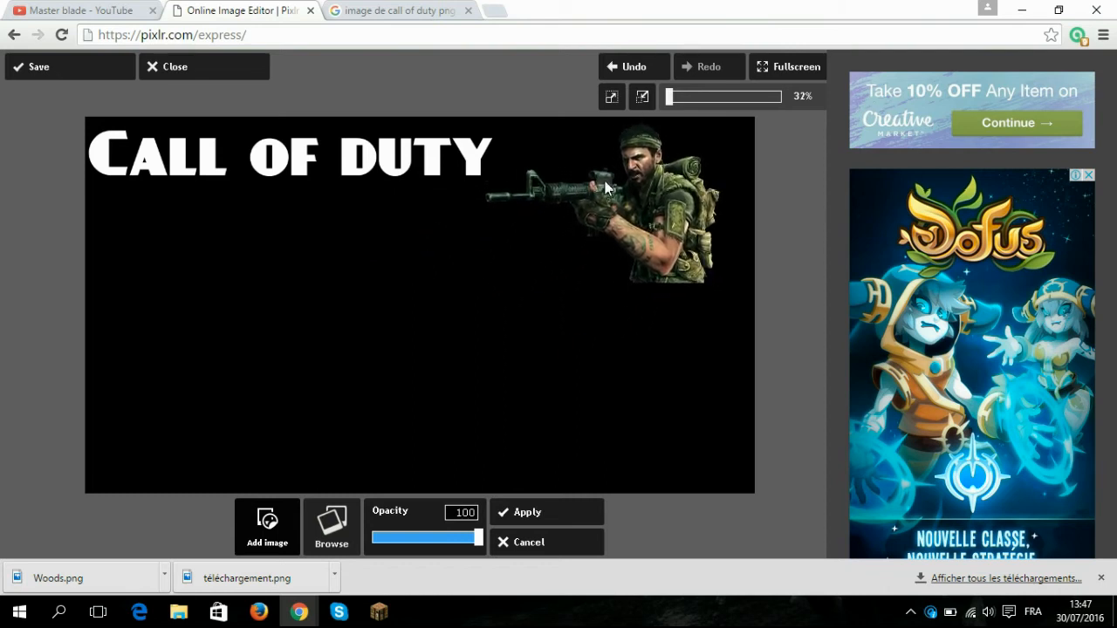
pyautogui.moveTo(627, 222); pyautogui.dragTo(631, 225)
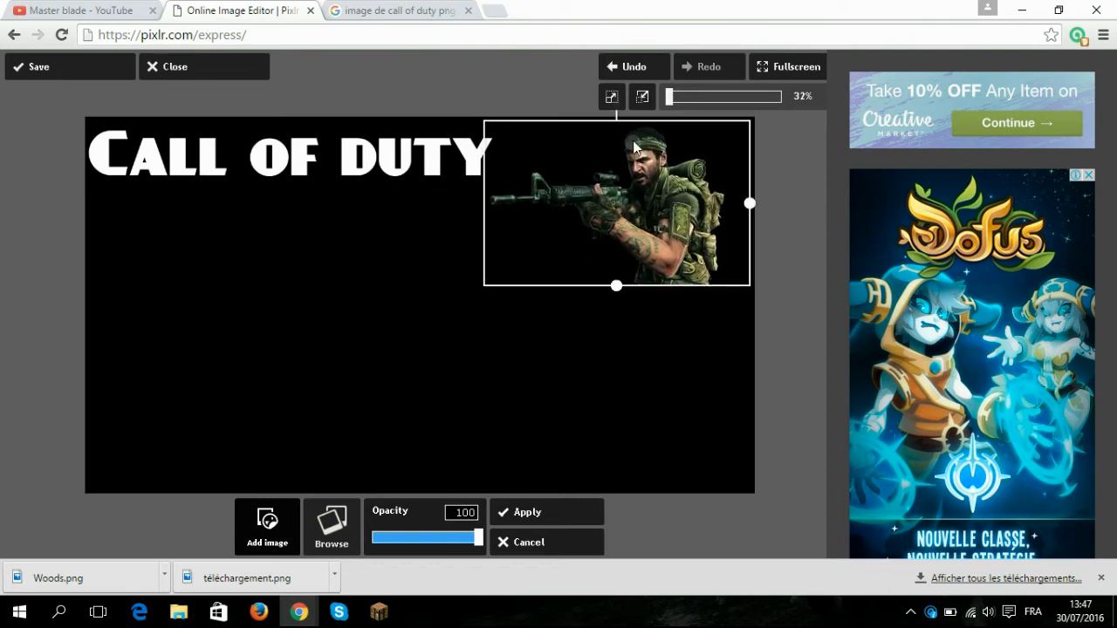
pyautogui.moveTo(617, 129)
pyautogui.mouseDown()
pyautogui.moveTo(616, 155)
pyautogui.moveTo(593, 125)
pyautogui.moveTo(616, 127)
pyautogui.mouseUp()
pyautogui.click(658, 181)
pyautogui.moveTo(659, 172); pyautogui.dragTo(661, 173)
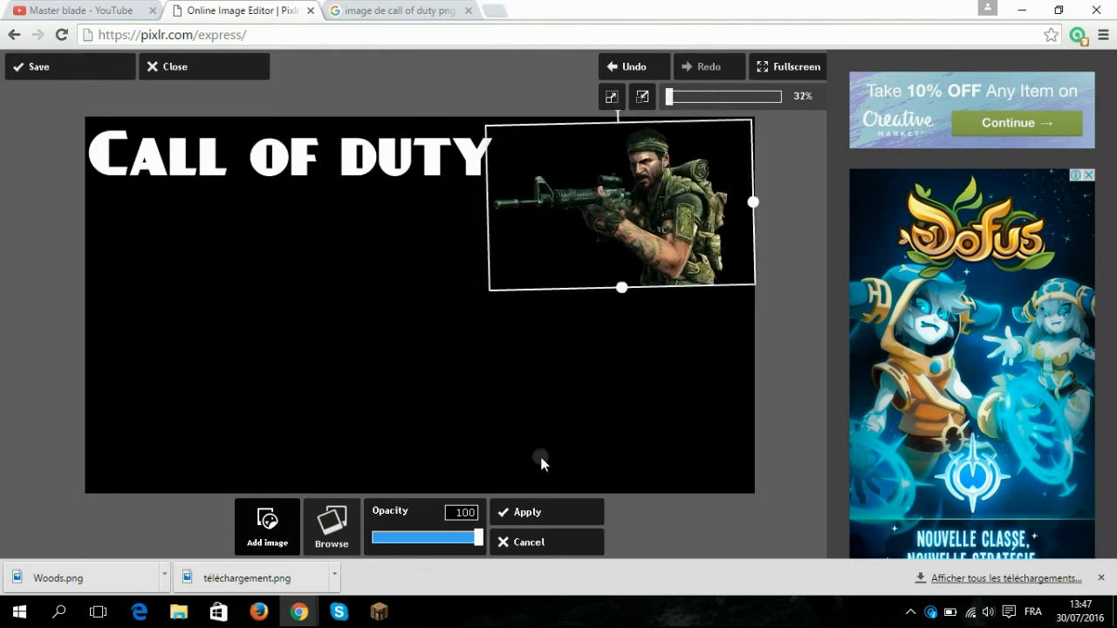
pyautogui.click(522, 513)
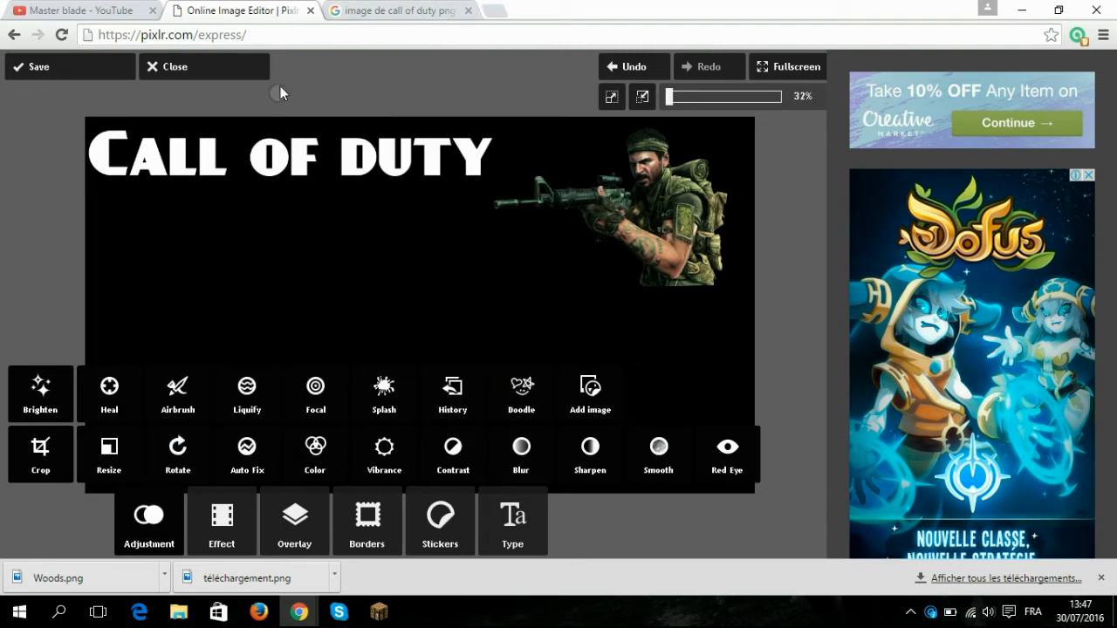
pyautogui.click(601, 377)
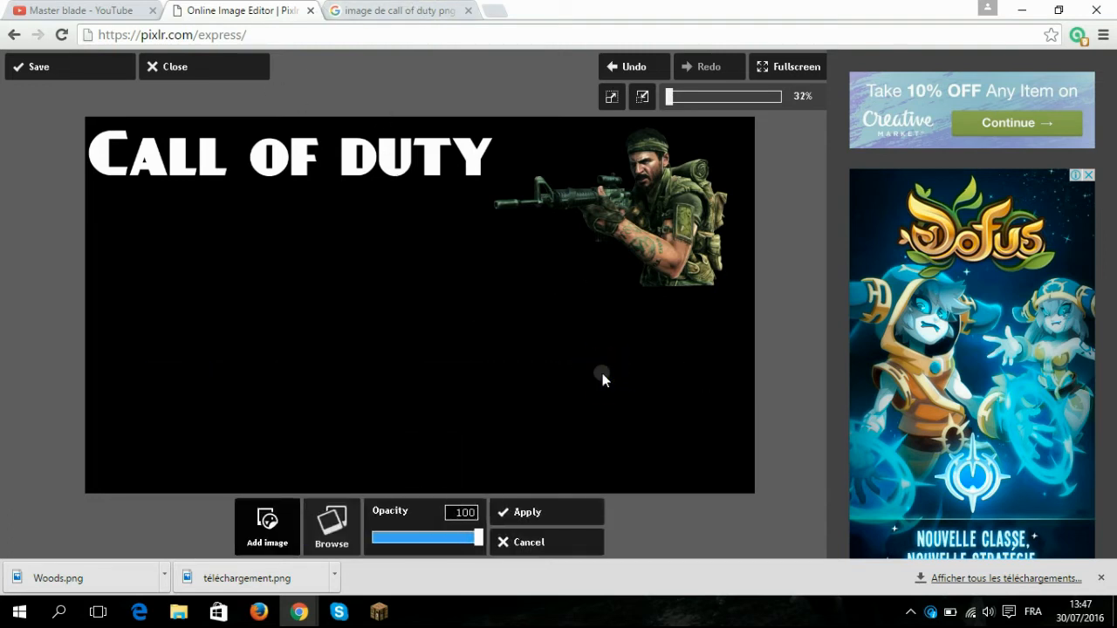
pyautogui.click(302, 534)
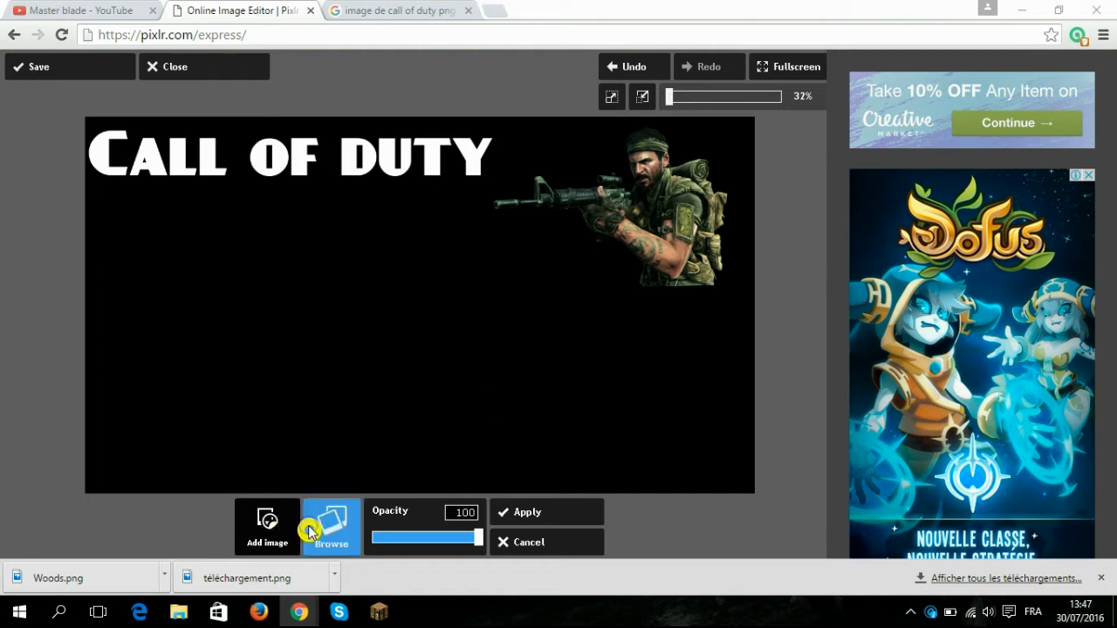
pyautogui.scroll(-3, 205, 214)
pyautogui.scroll(-8, 204, 212)
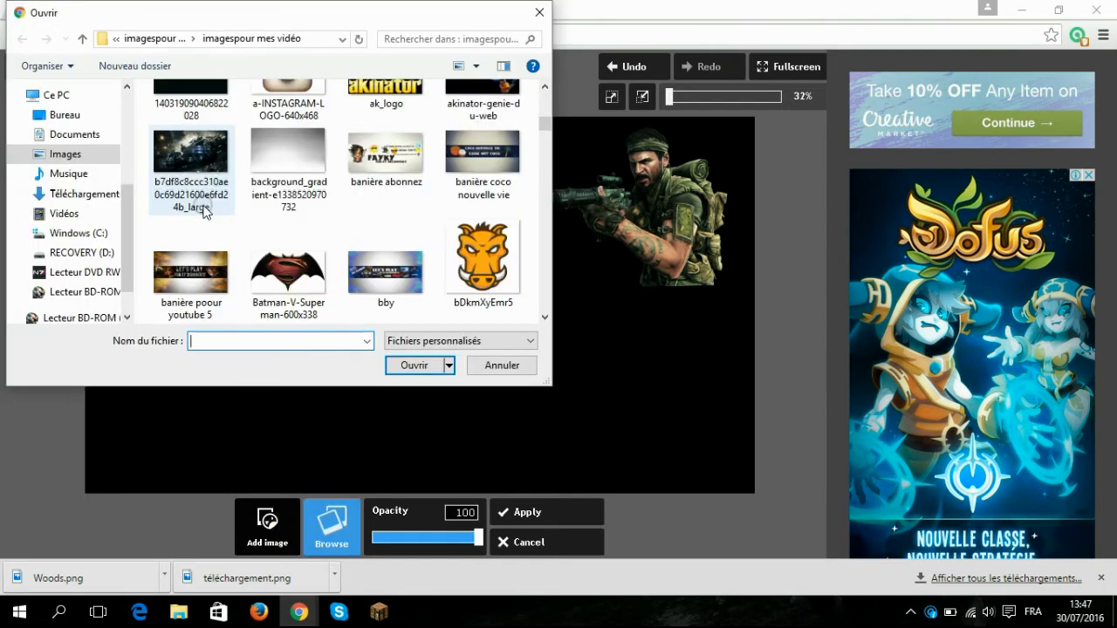
pyautogui.scroll(-10, 204, 212)
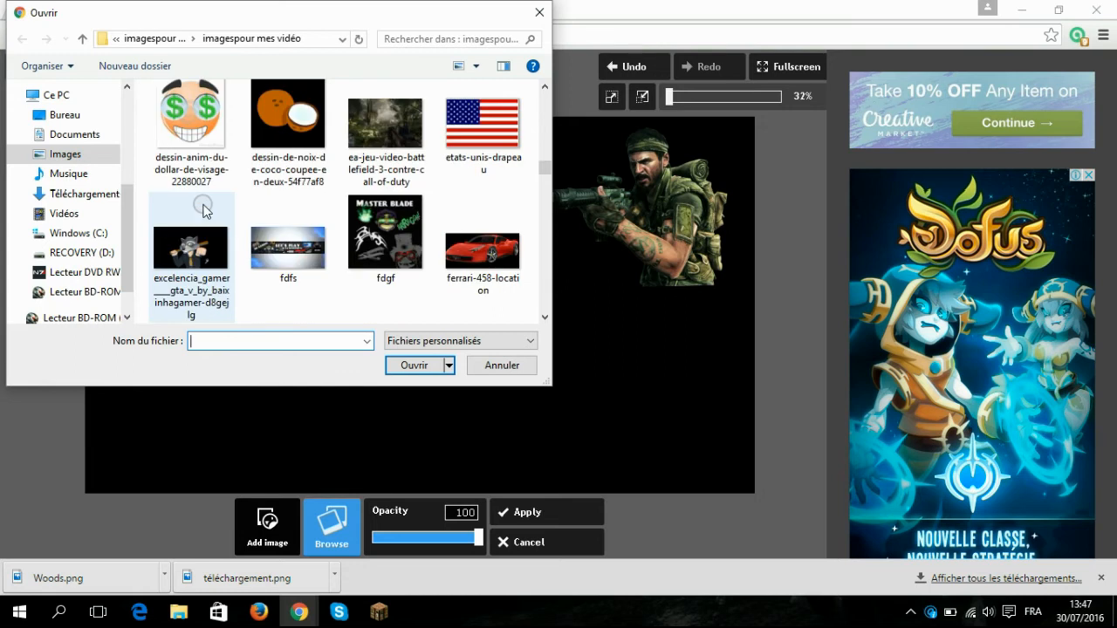
pyautogui.scroll(-12, 205, 213)
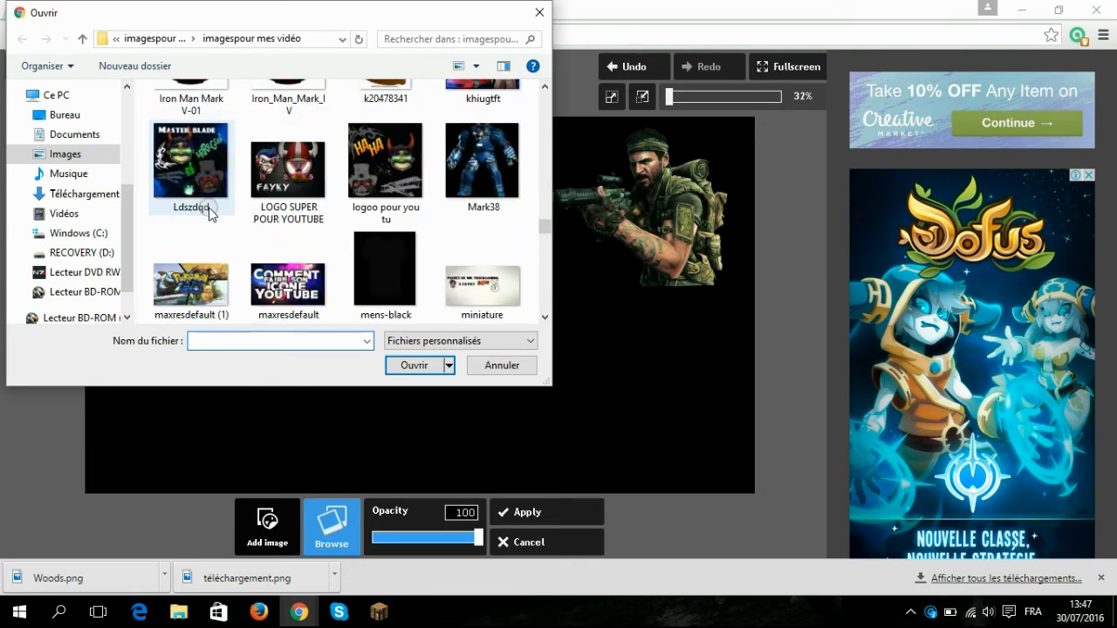
pyautogui.scroll(-8, 209, 214)
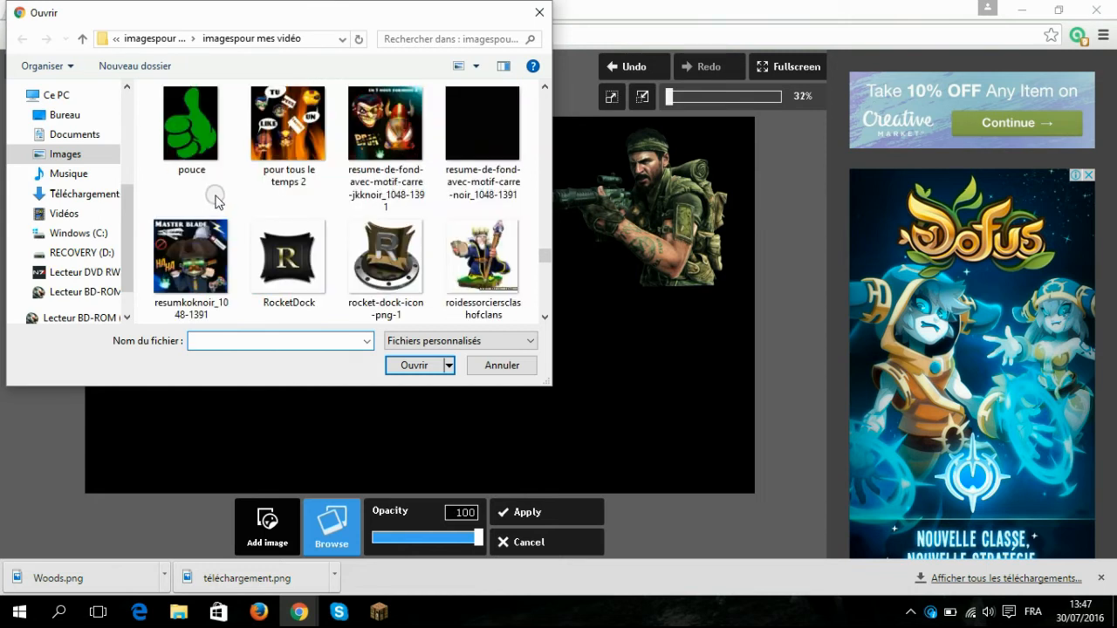
pyautogui.scroll(-8, 216, 201)
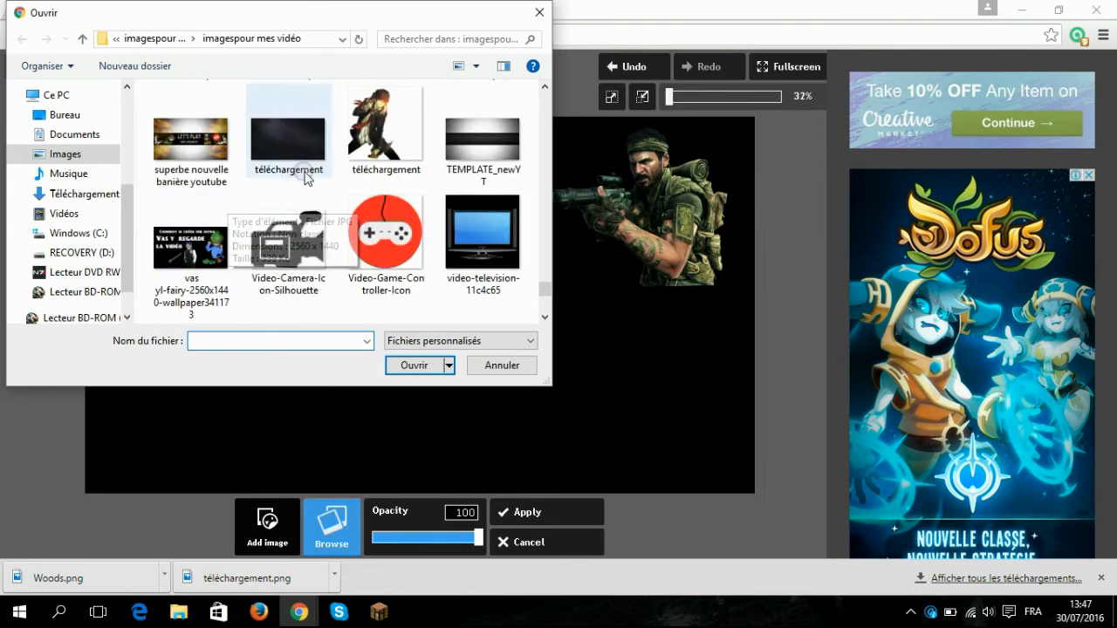
pyautogui.doubleClick(393, 149)
pyautogui.moveTo(212, 236); pyautogui.dragTo(188, 270)
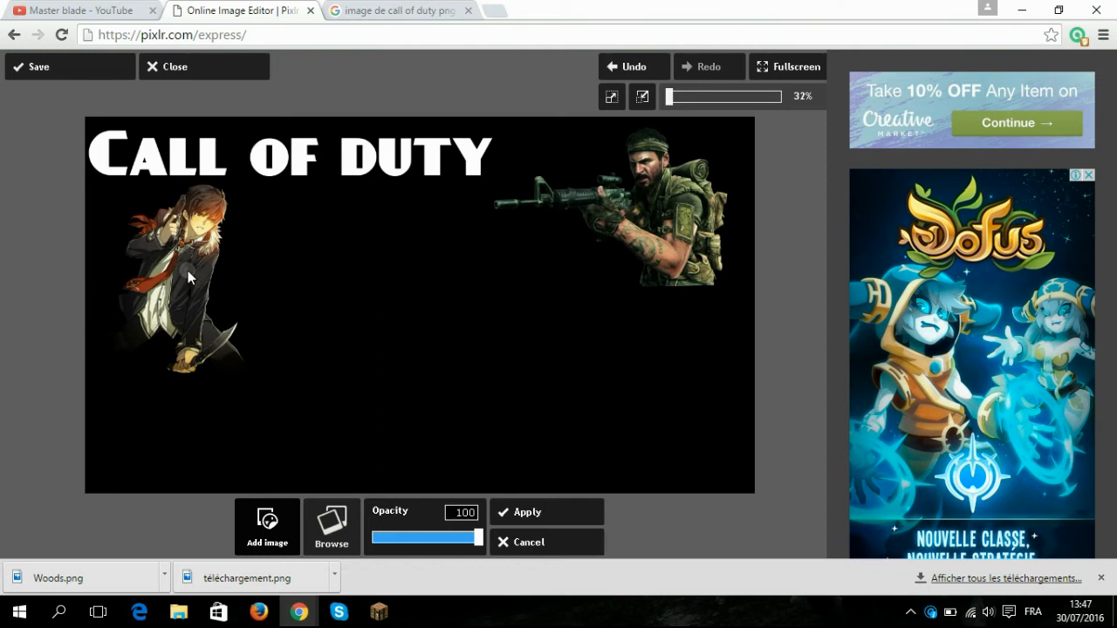
pyautogui.click(589, 542)
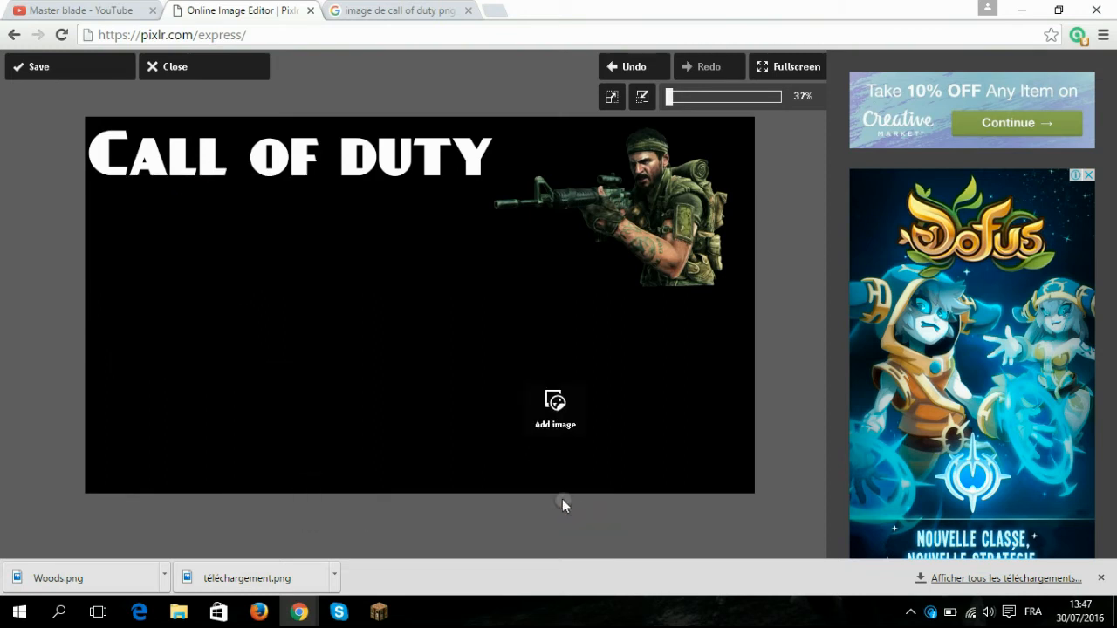
pyautogui.click(415, 9)
pyautogui.click(257, 10)
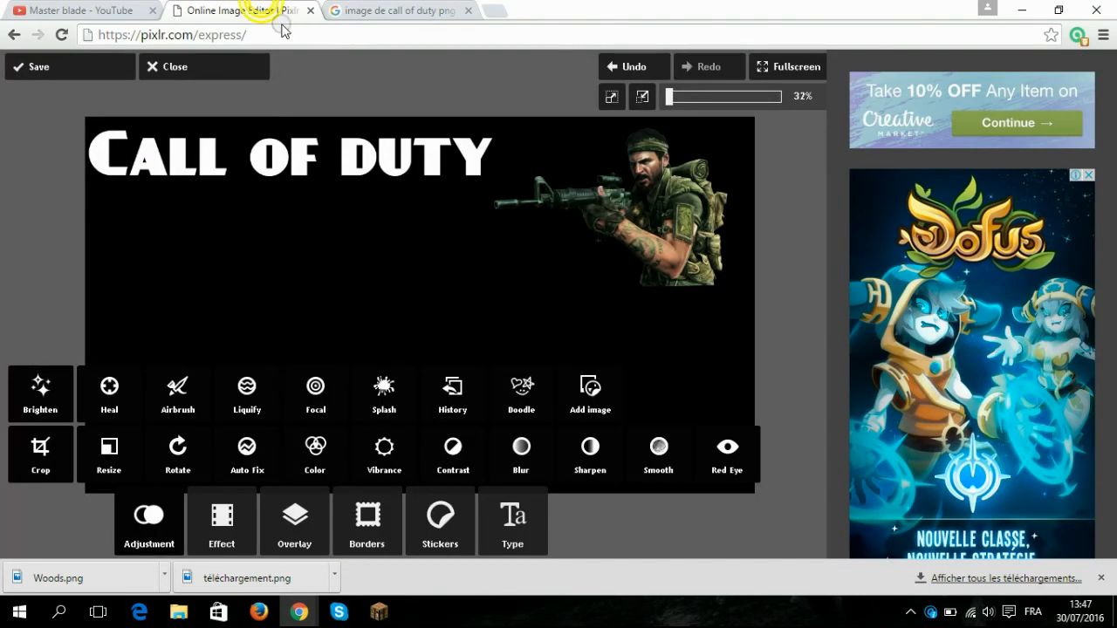
# - Add the image of the seated armored soldier from the "imagespour mes vidéo" folder to the canvas
pyautogui.click(590, 392)
pyautogui.click(328, 521)
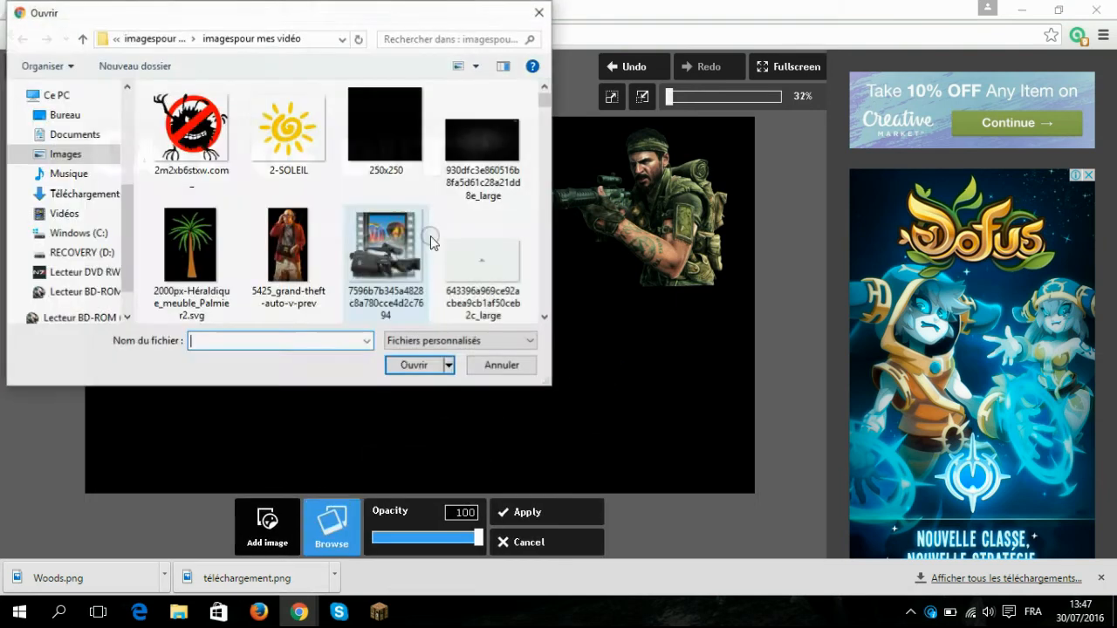
pyautogui.moveTo(545, 96); pyautogui.dragTo(548, 179)
pyautogui.doubleClick(302, 144)
# - Tilt the seated soldier slightly clockwise, place it below the "Call of duty" text on the canvas's left side, and apply it
pyautogui.moveTo(298, 154); pyautogui.dragTo(306, 242)
pyautogui.moveTo(232, 212); pyautogui.dragTo(239, 212)
pyautogui.moveTo(230, 251); pyautogui.dragTo(220, 232)
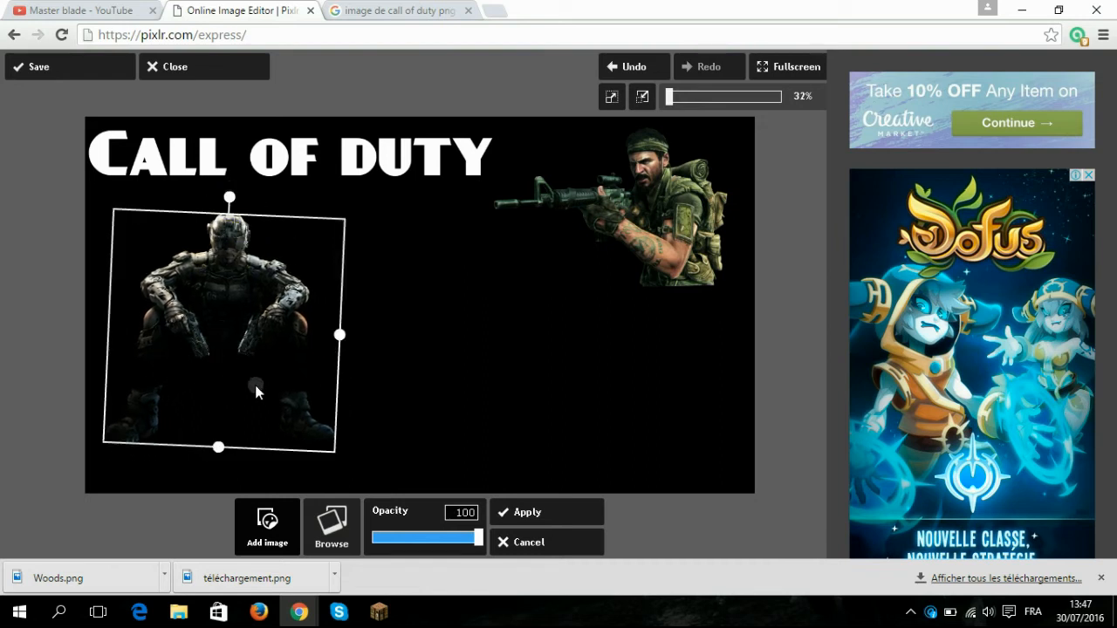
pyautogui.moveTo(293, 409); pyautogui.dragTo(289, 381)
pyautogui.click(210, 302)
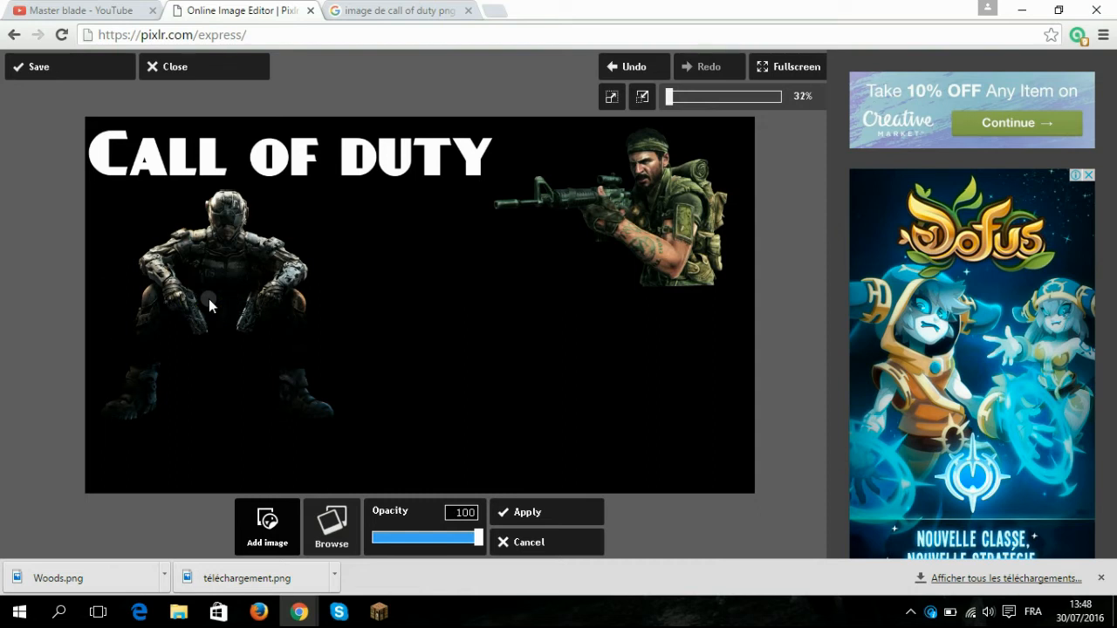
pyautogui.click(212, 303)
pyautogui.click(566, 513)
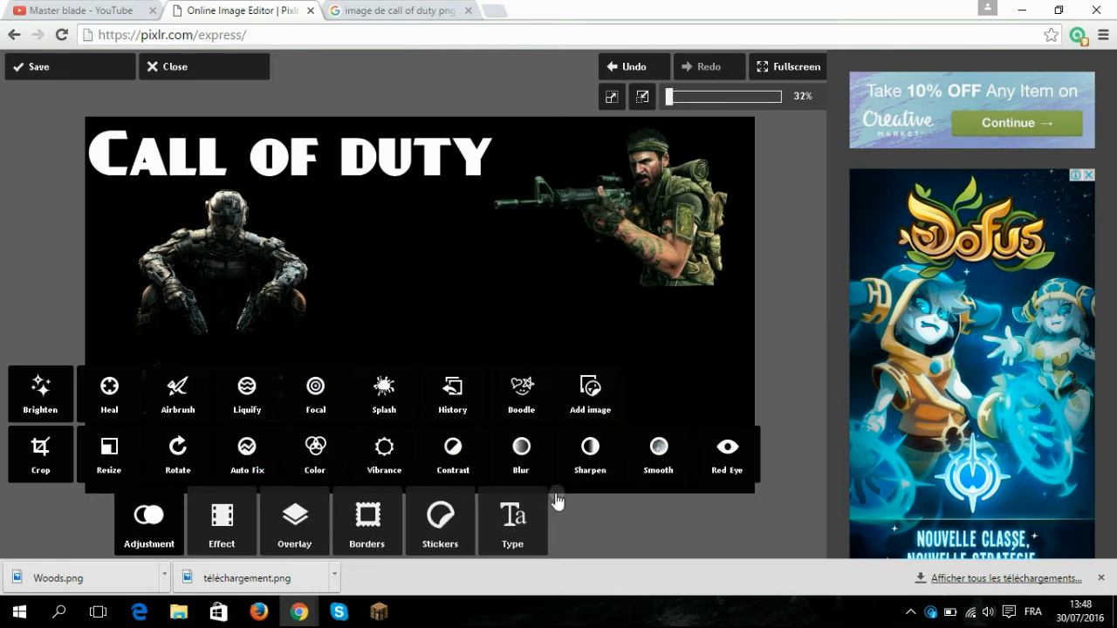
# - Add the text "clique içi" in the Day Poster B font from the Retro text set
pyautogui.click(511, 522)
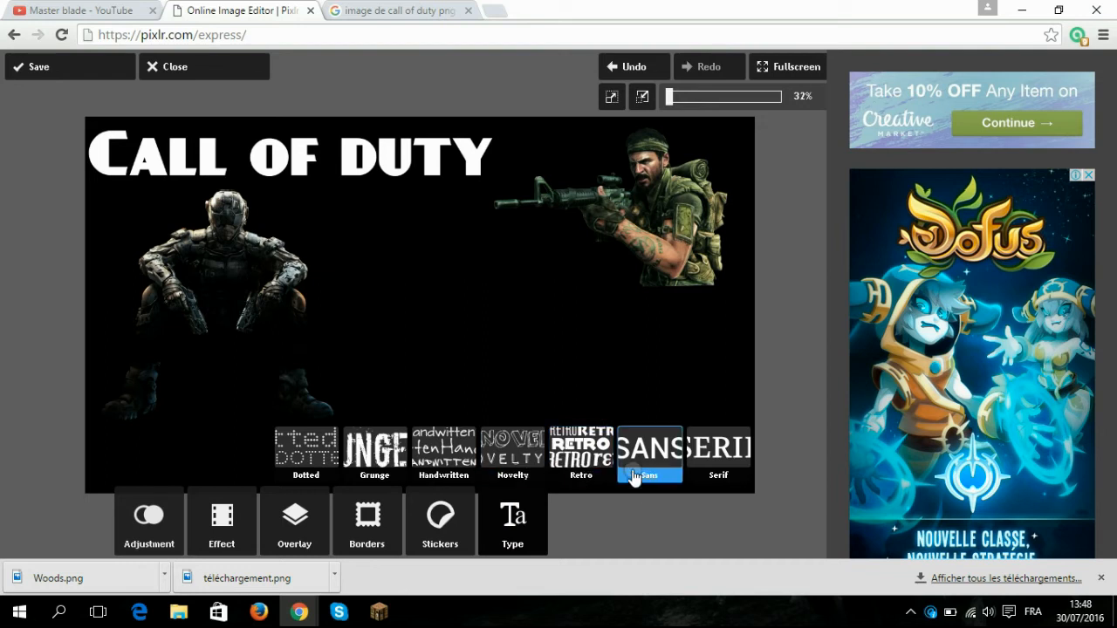
pyautogui.click(576, 465)
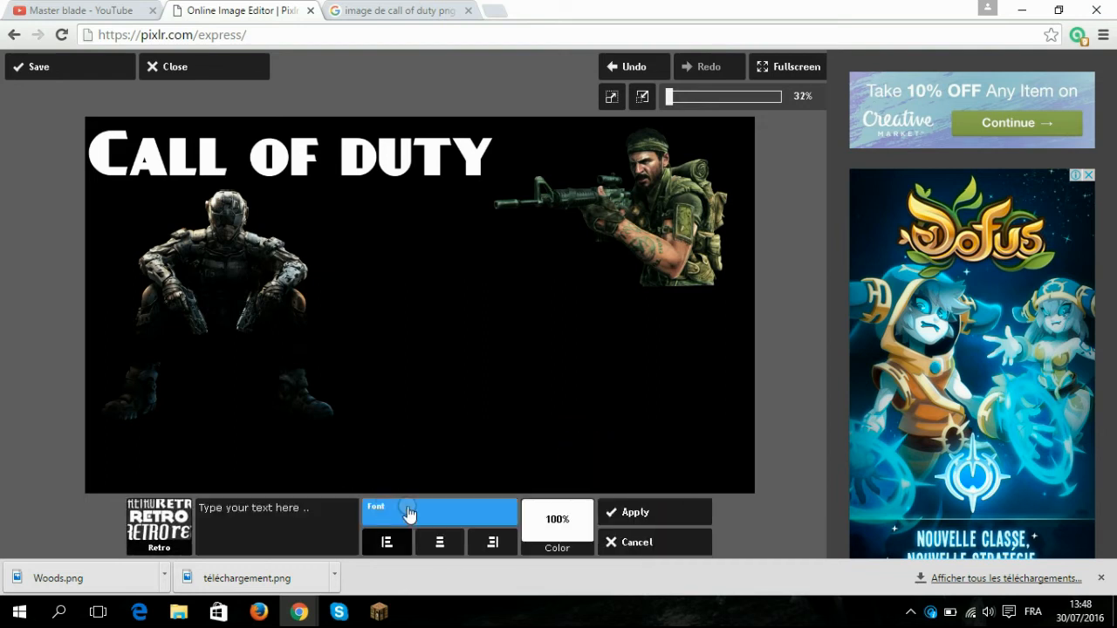
pyautogui.click(409, 512)
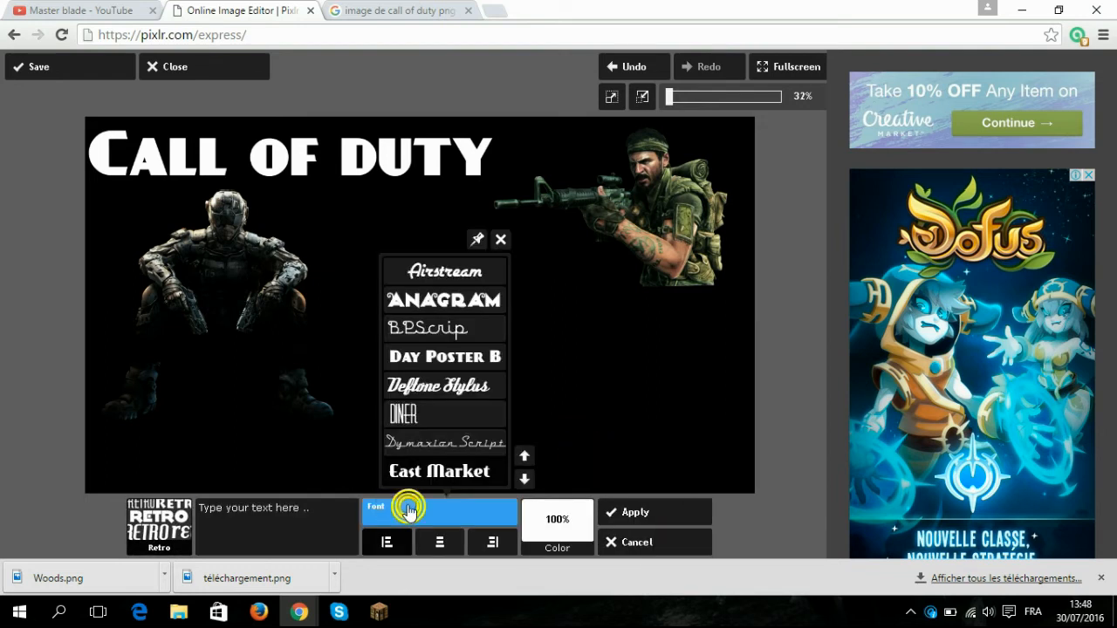
pyautogui.click(463, 356)
pyautogui.click(324, 506)
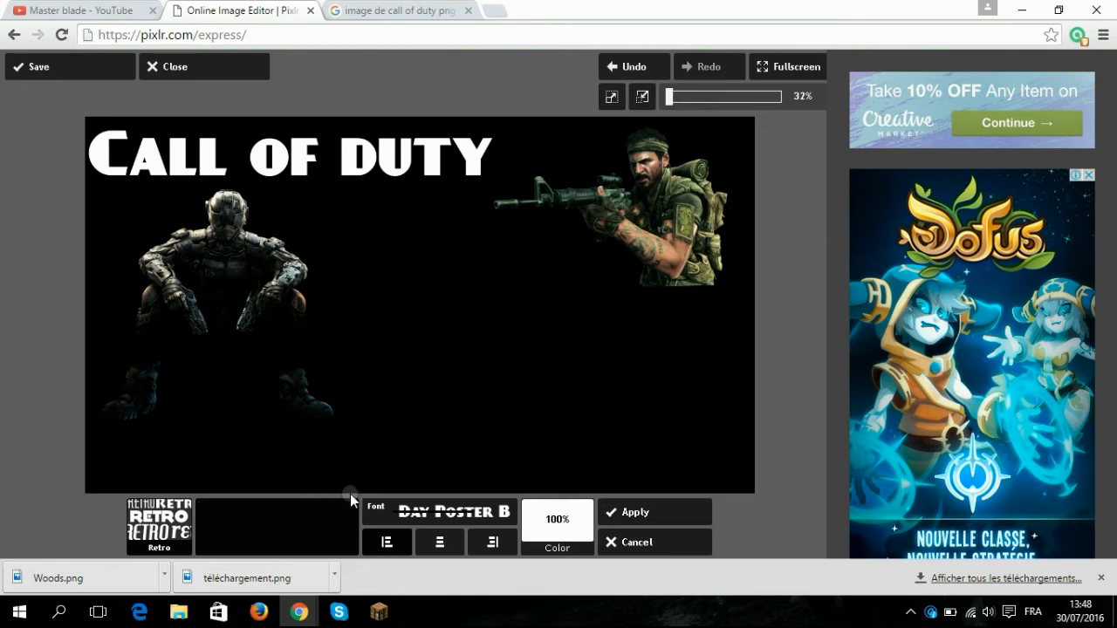
pyautogui.write('clique içi')
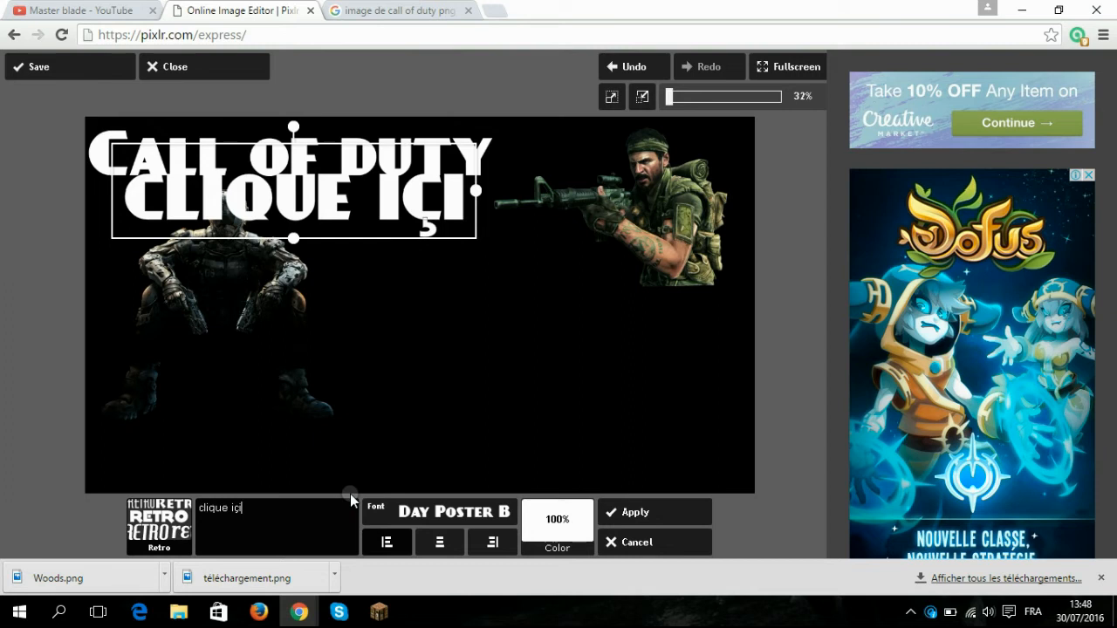
# - Shrink the "clique içi" text, place it between the two soldiers below the title, and apply it
pyautogui.moveTo(500, 191); pyautogui.dragTo(559, 257)
pyautogui.click(663, 513)
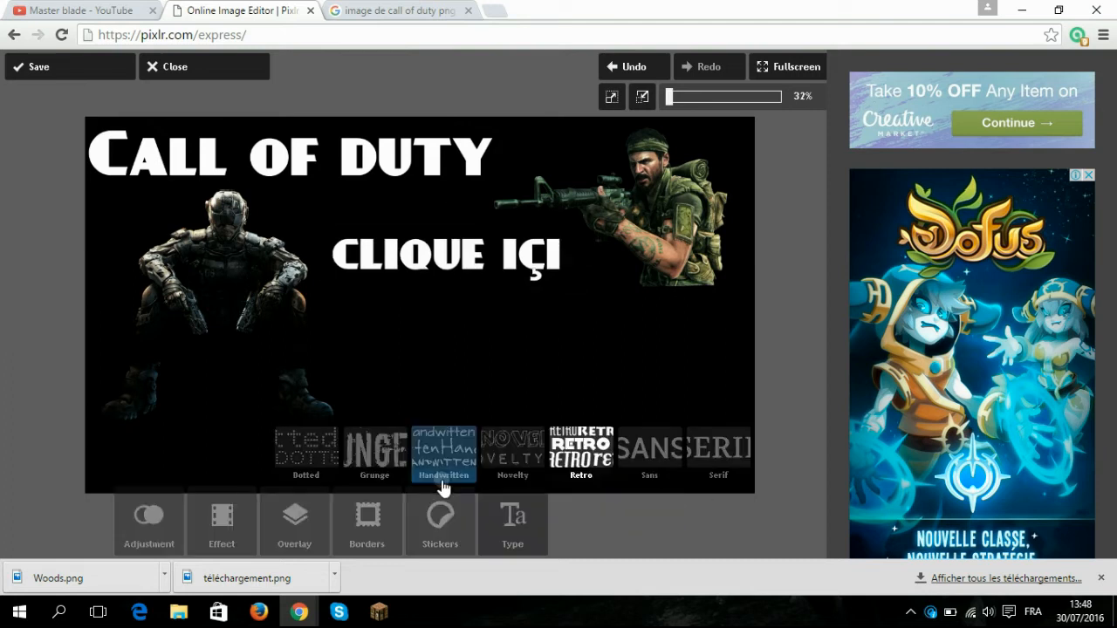
# - Add the text "du fun" in the Retro font Day Poster B, shrink it onto the seated soldier's lower legs, and apply it
pyautogui.click(582, 445)
pyautogui.click(429, 514)
pyautogui.click(443, 356)
pyautogui.click(309, 512)
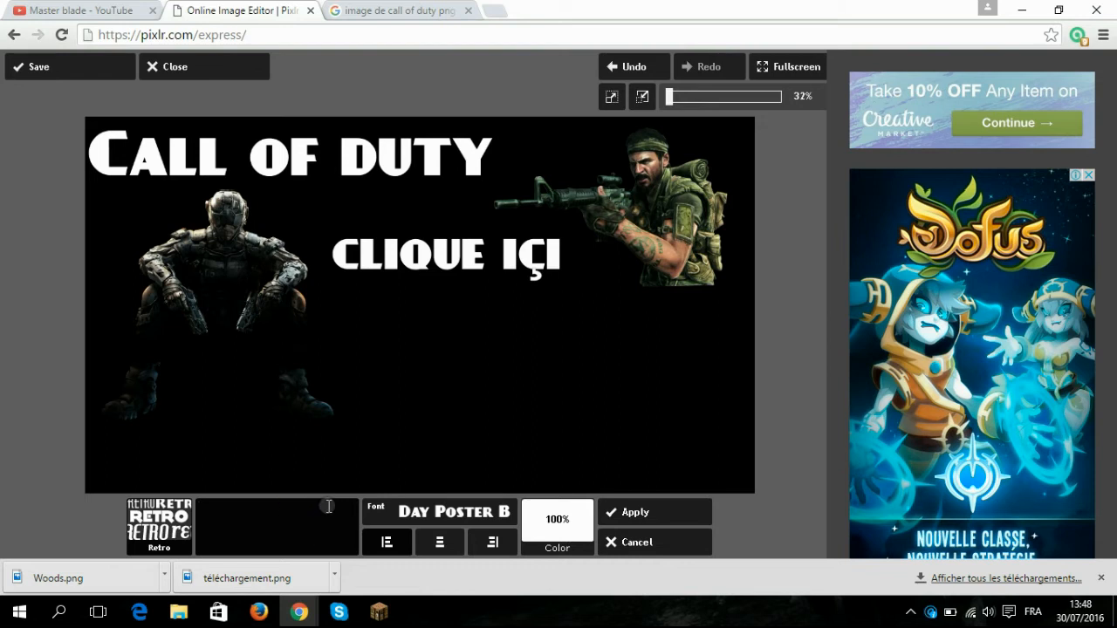
pyautogui.write('du fun')
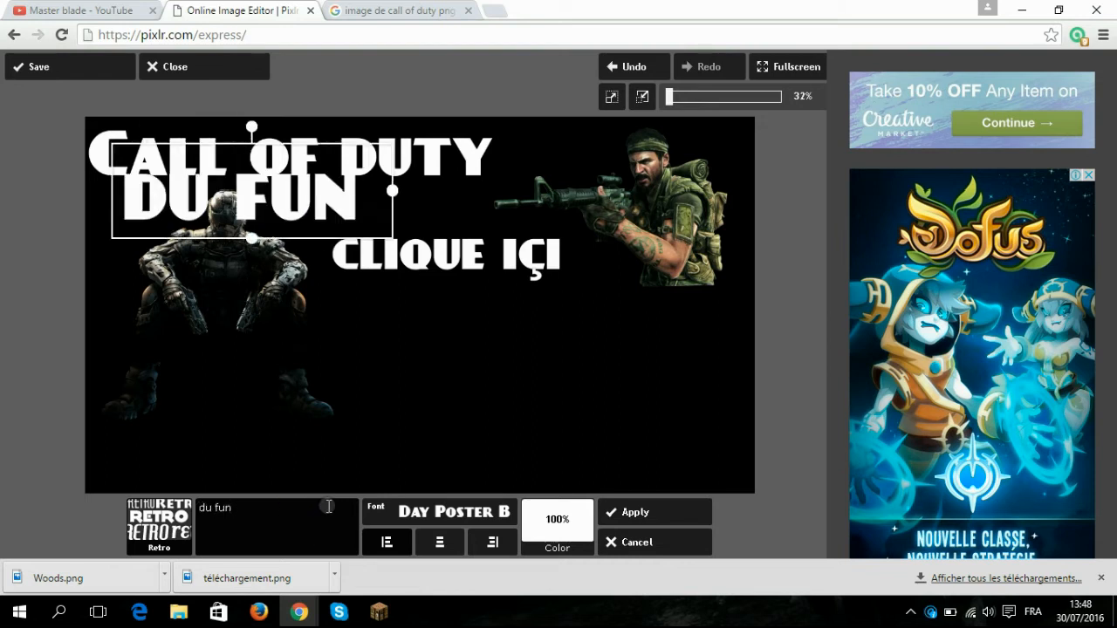
pyautogui.moveTo(393, 190); pyautogui.dragTo(262, 356)
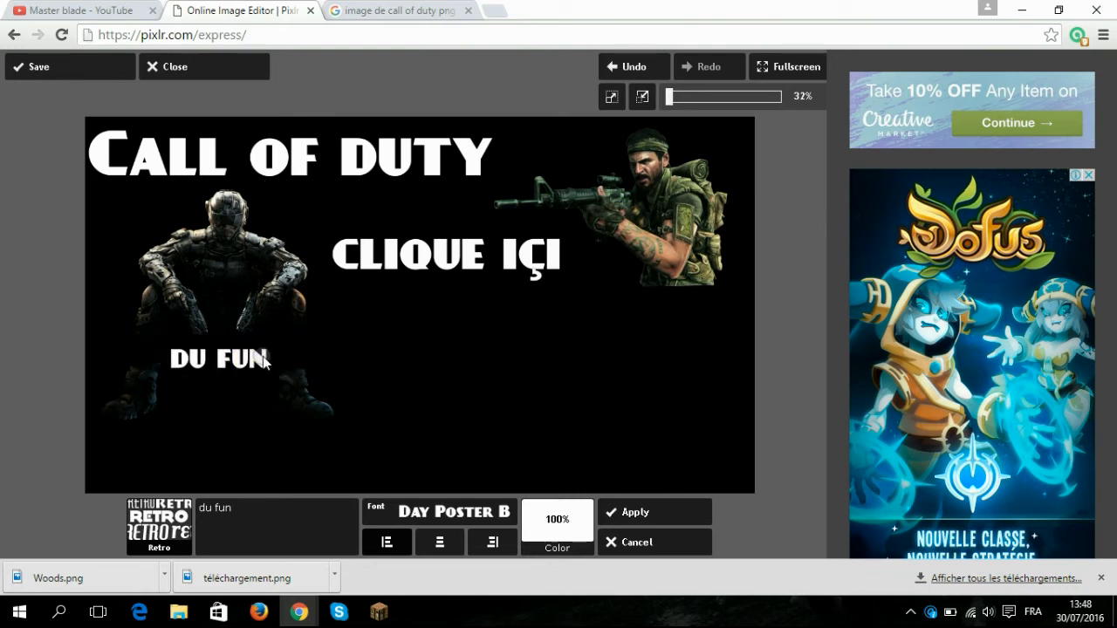
pyautogui.click(625, 515)
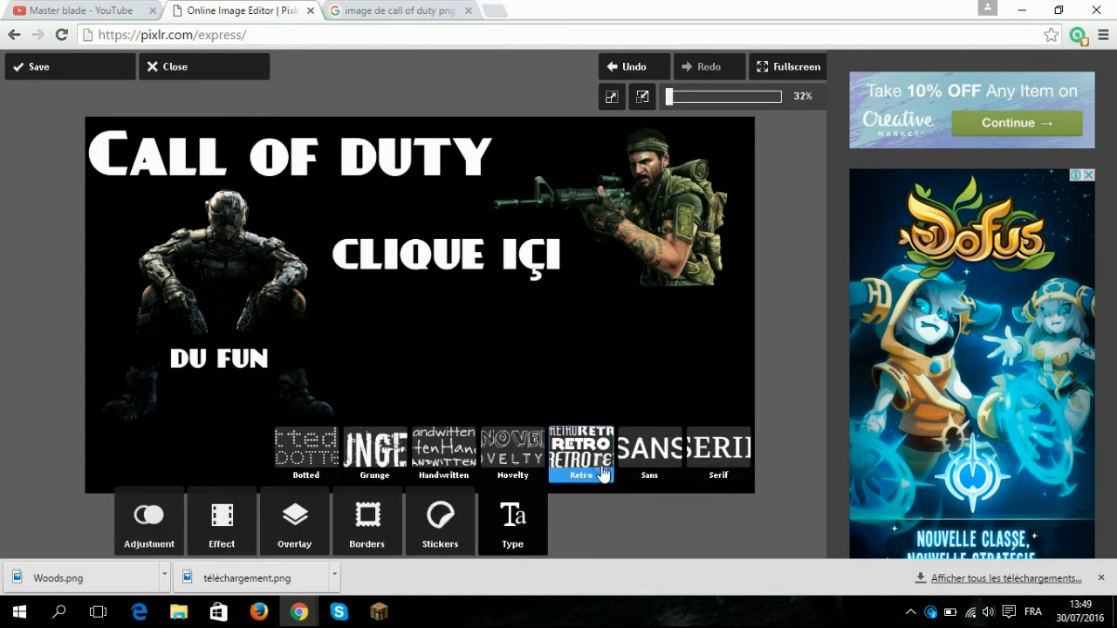
# - Add the text "EN MULTI" in the Day Poster B font from the Retro text set
pyautogui.click(601, 471)
pyautogui.click(440, 511)
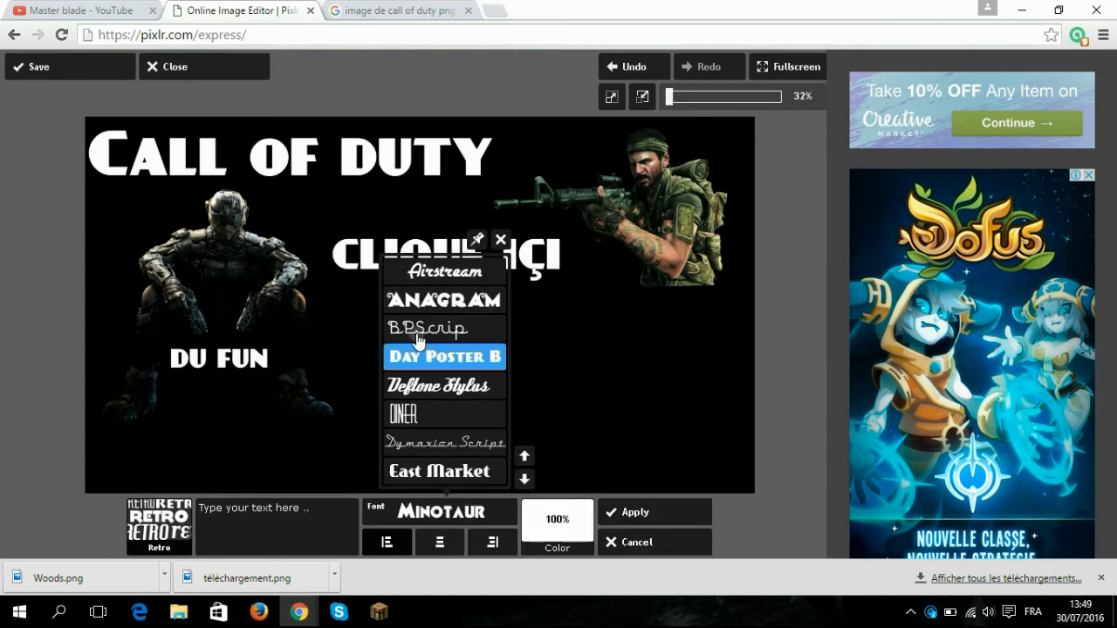
pyautogui.click(444, 356)
pyautogui.click(280, 504)
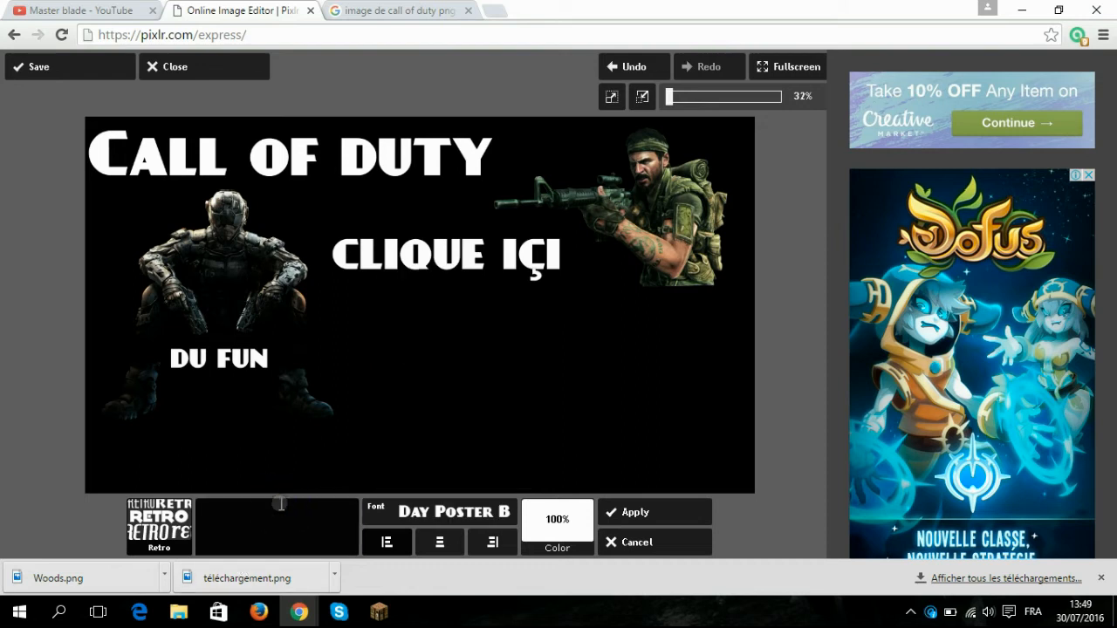
pyautogui.write('EN')
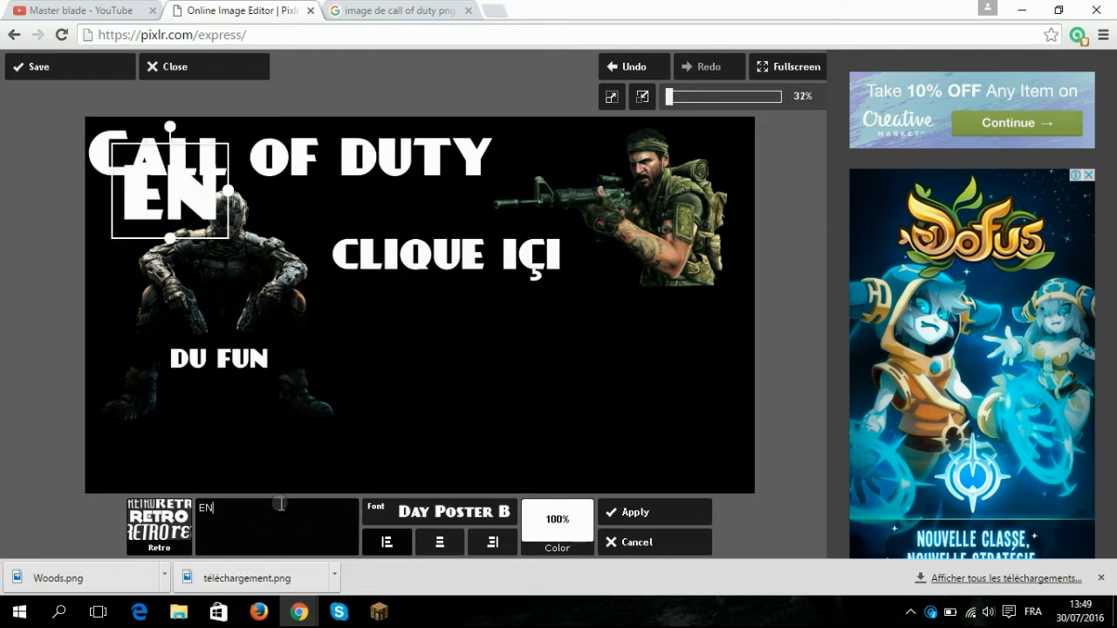
pyautogui.write(' MULTI')
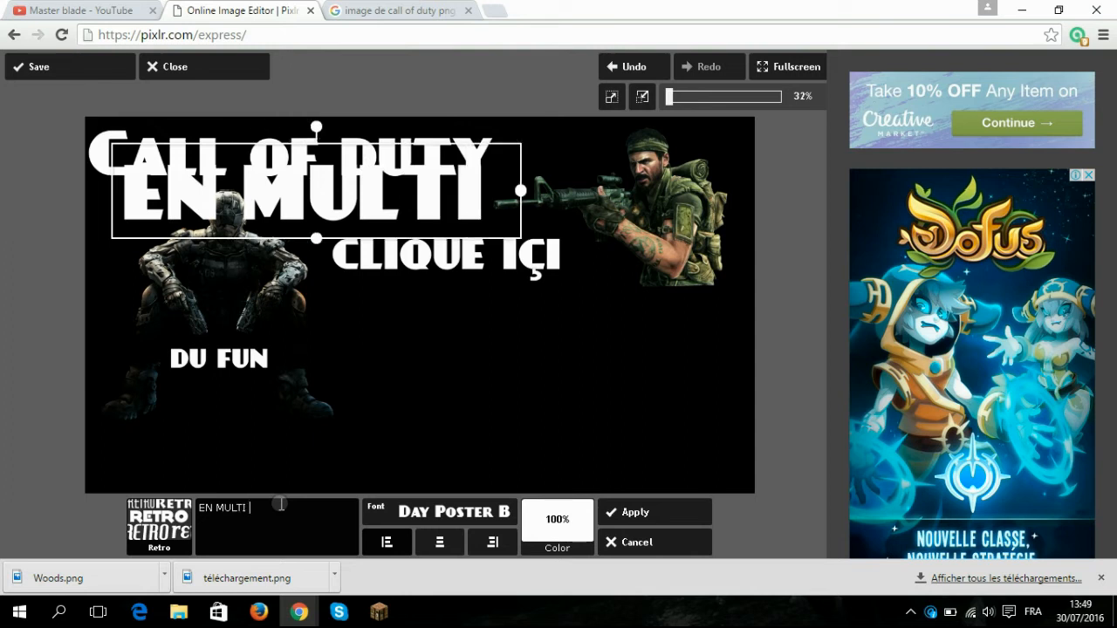
pyautogui.press('BackSpace')
pyautogui.write('JOU')
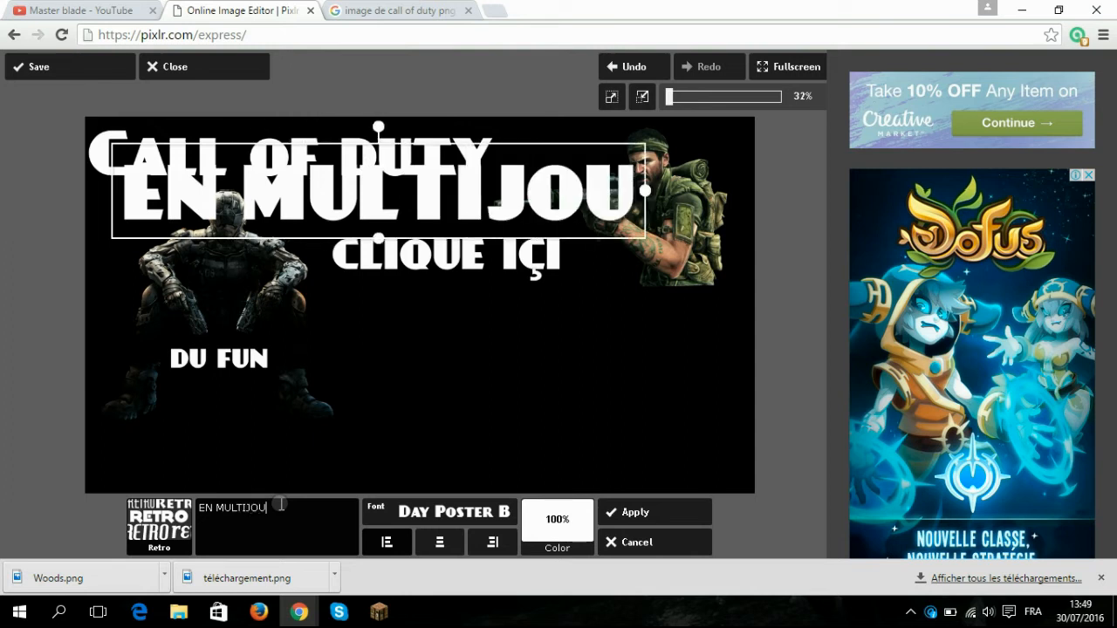
pyautogui.write('RS')
pyautogui.press('BackSpace')
pyautogui.press('BackSpace')
pyautogui.press('BackSpace')
pyautogui.press('BackSpace')
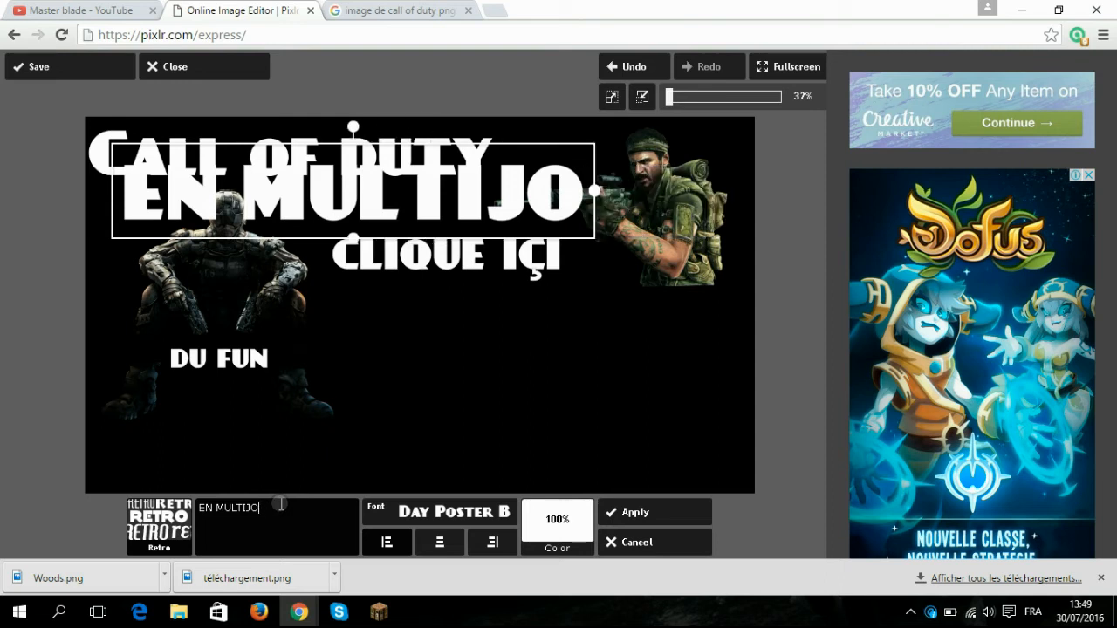
pyautogui.press('BackSpace')
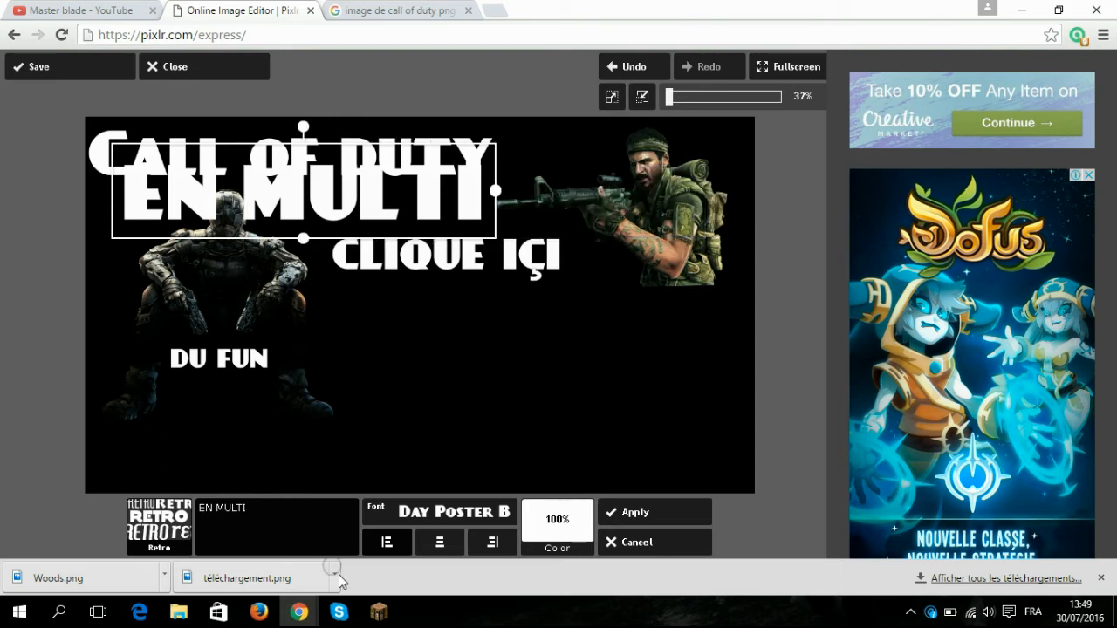
# - Change the new text to "EN MULTIE" and place it directly below "clique içi", clear of the "du fun" text
pyautogui.moveTo(367, 194); pyautogui.dragTo(574, 337)
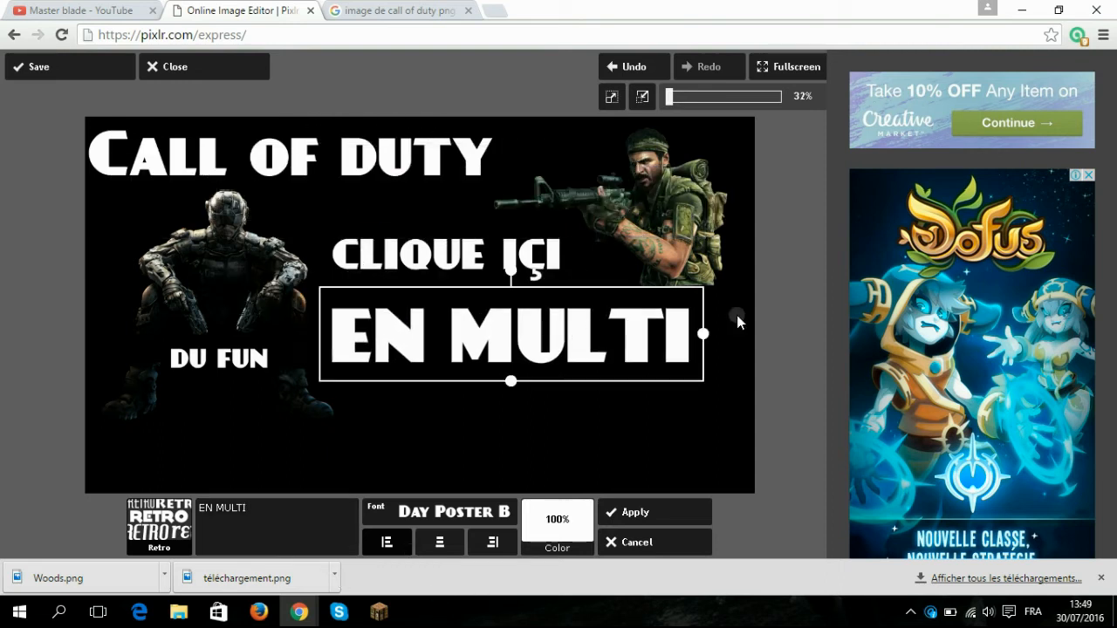
pyautogui.click(296, 508)
pyautogui.write('ES')
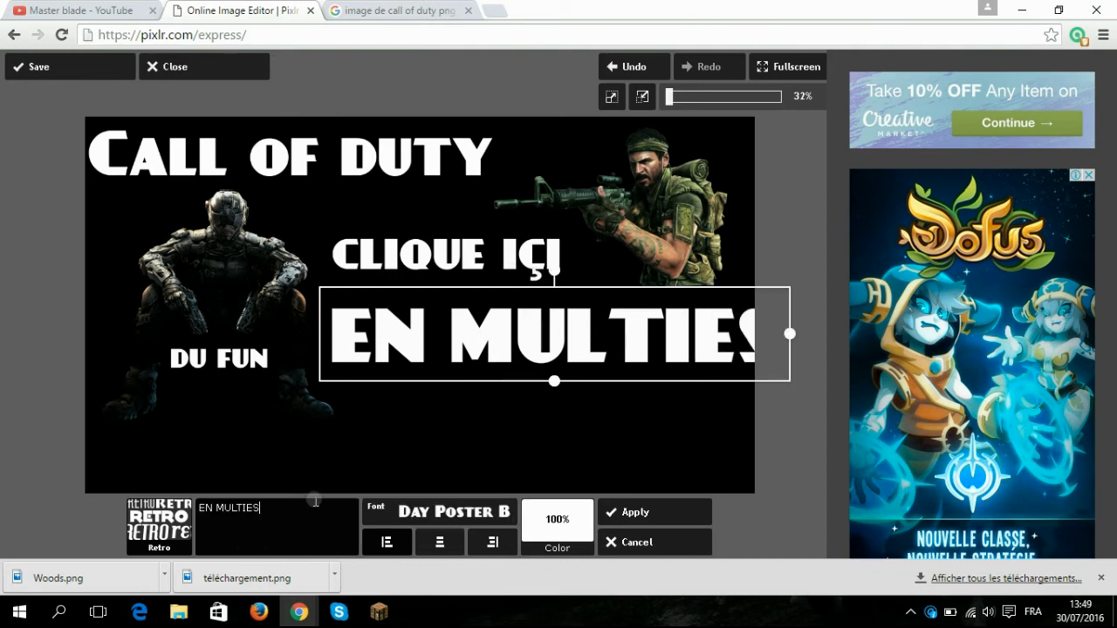
pyautogui.moveTo(489, 349); pyautogui.dragTo(411, 361)
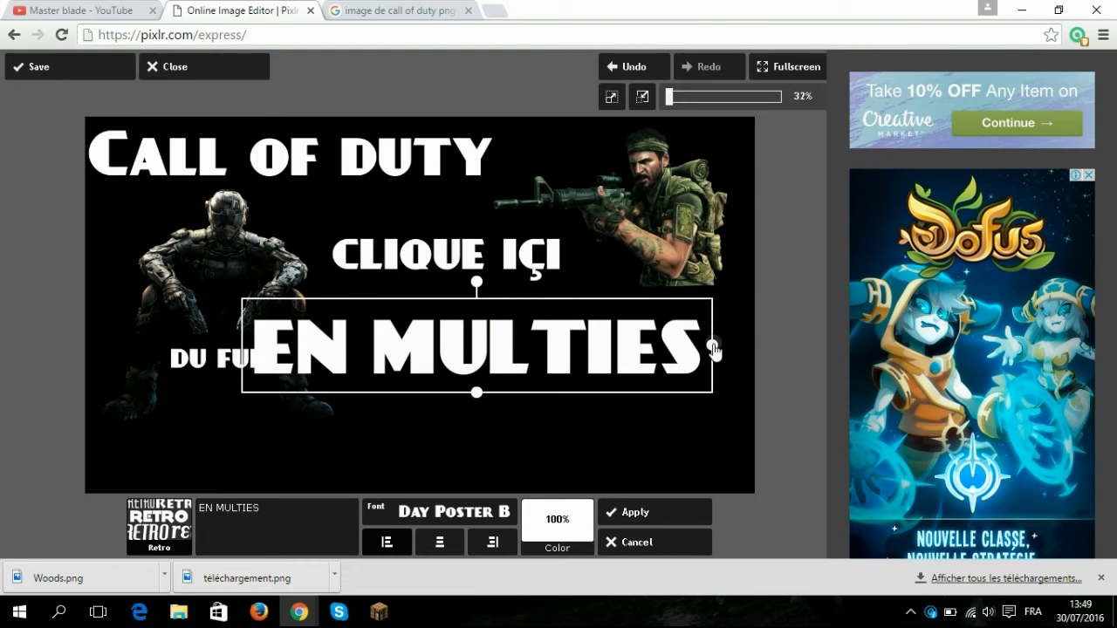
pyautogui.click(321, 501)
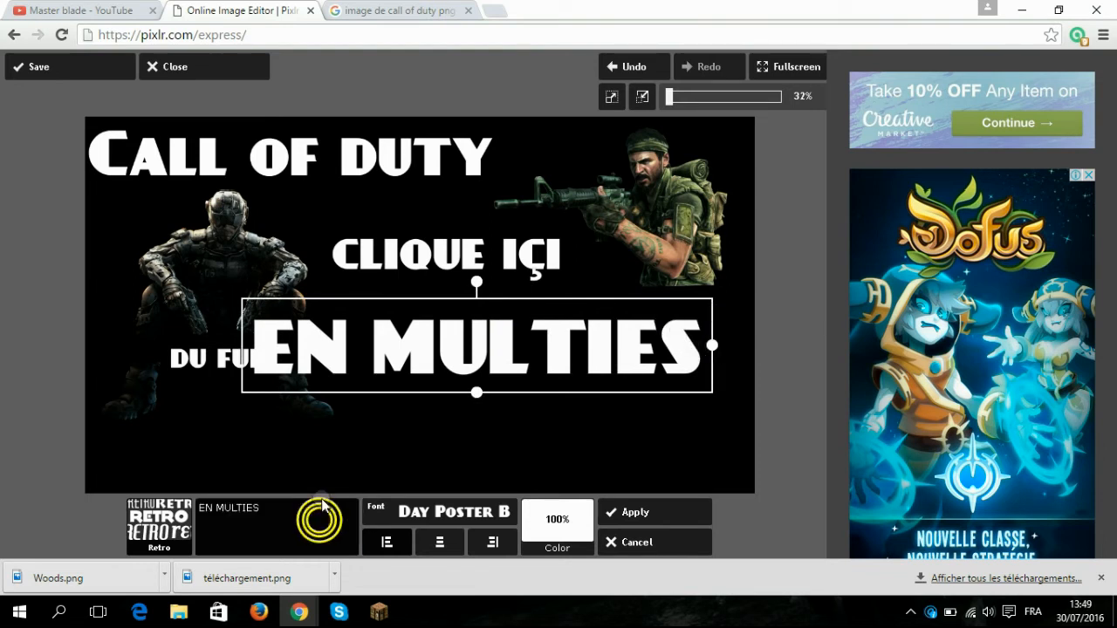
pyautogui.press('BackSpace')
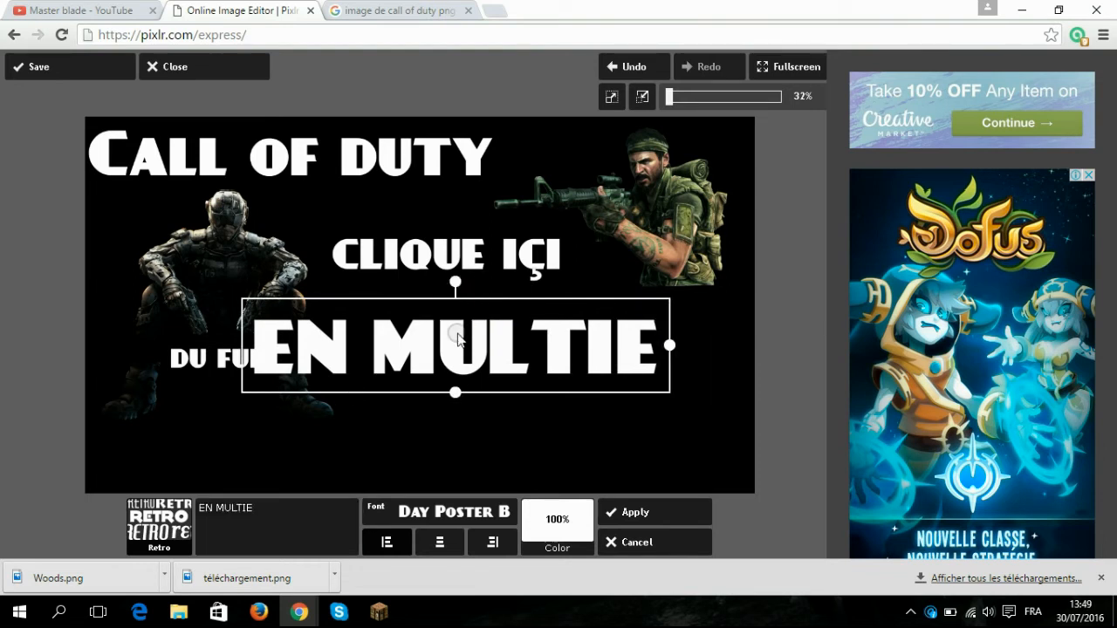
pyautogui.moveTo(458, 312); pyautogui.dragTo(538, 292)
# - Switch to the Google Images results and search for "image de call of duty"
pyautogui.click(351, 12)
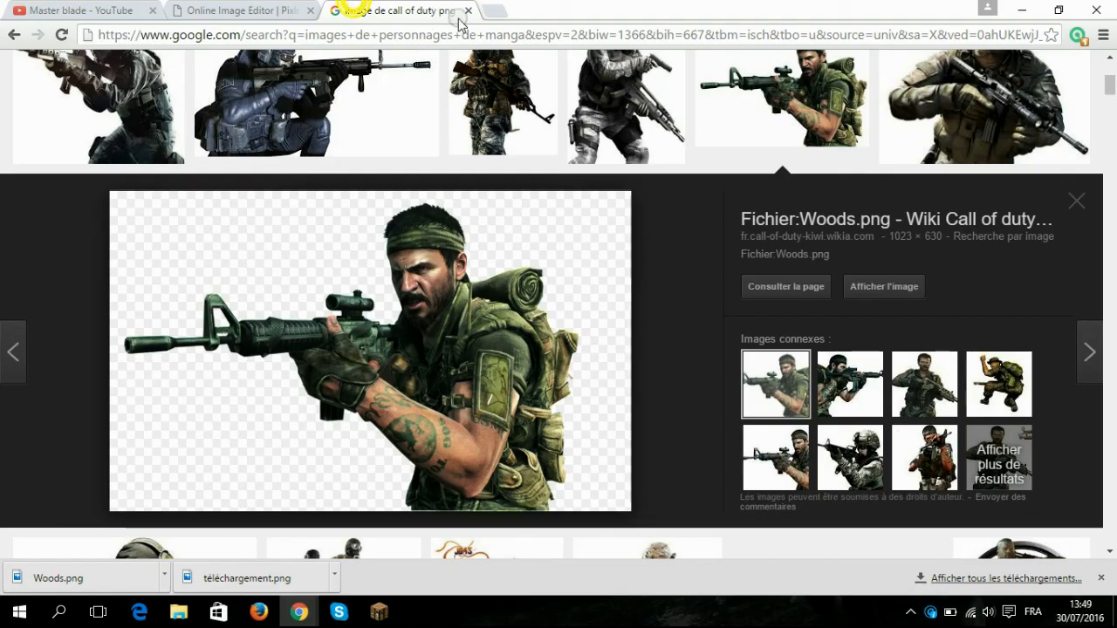
pyautogui.scroll(4, 305, 92)
pyautogui.click(303, 68)
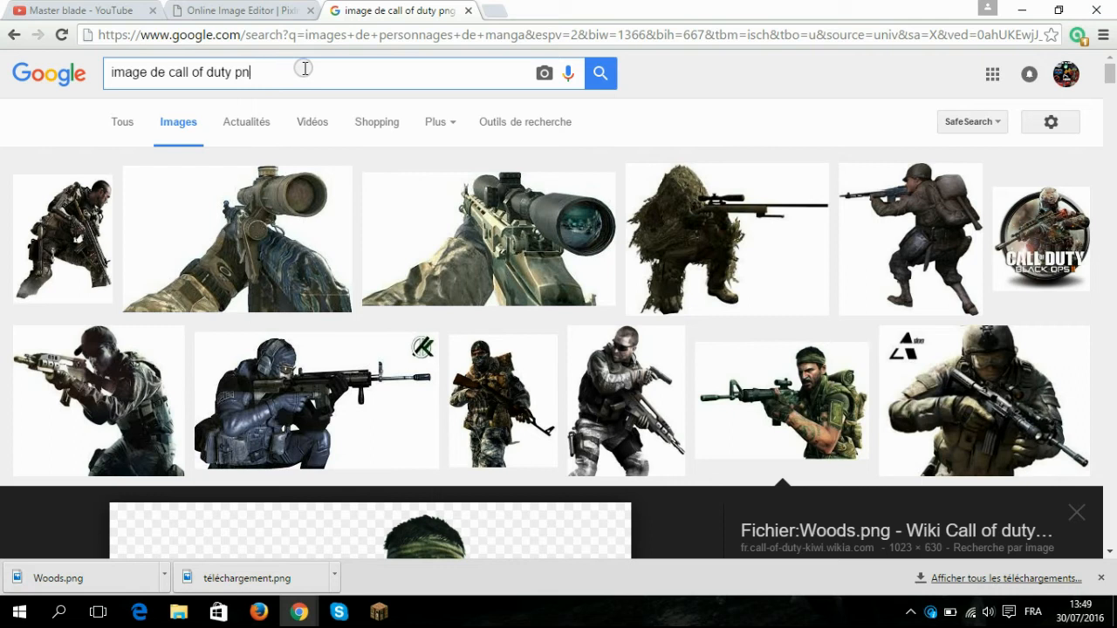
pyautogui.press('BackSpace')
pyautogui.press('BackSpace')
pyautogui.press('BackSpace')
pyautogui.press('BackSpace')
pyautogui.press('BackSpace')
pyautogui.press('BackSpace')
pyautogui.press('BackSpace')
pyautogui.press('BackSpace')
pyautogui.press('BackSpace')
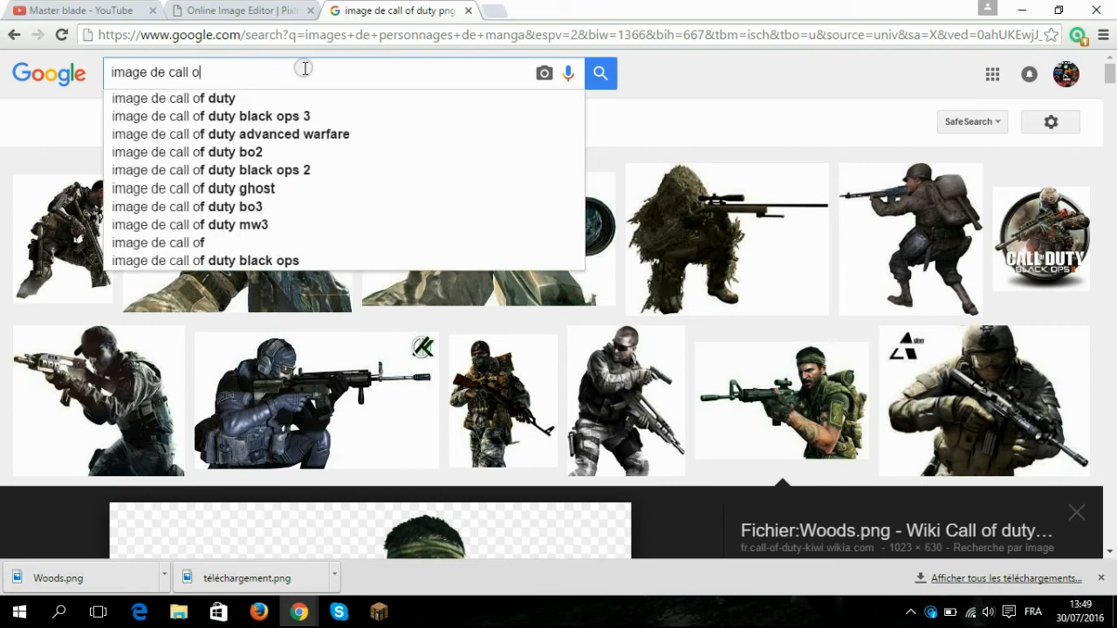
pyautogui.click(264, 98)
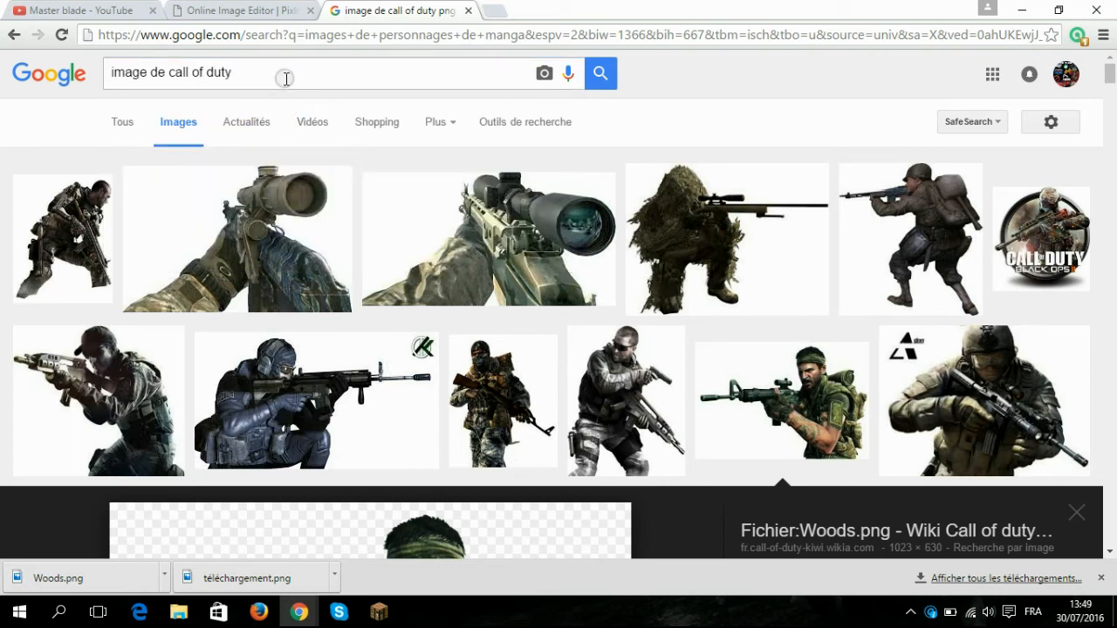
# - Try extending the Google Images query with "MULTI"
pyautogui.write('MUL')
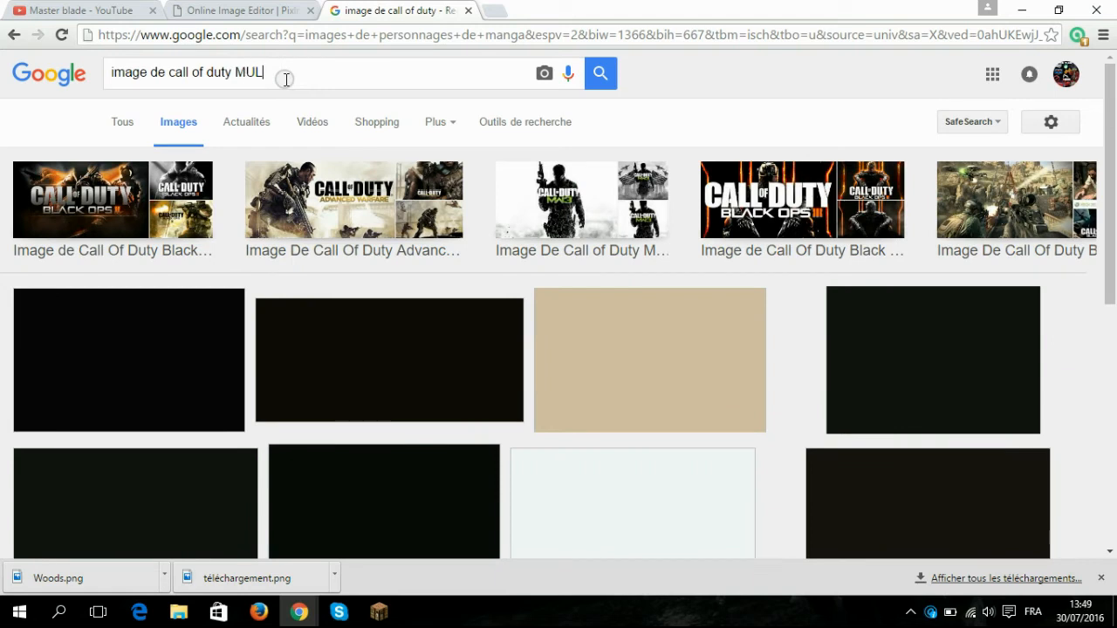
pyautogui.write('TI')
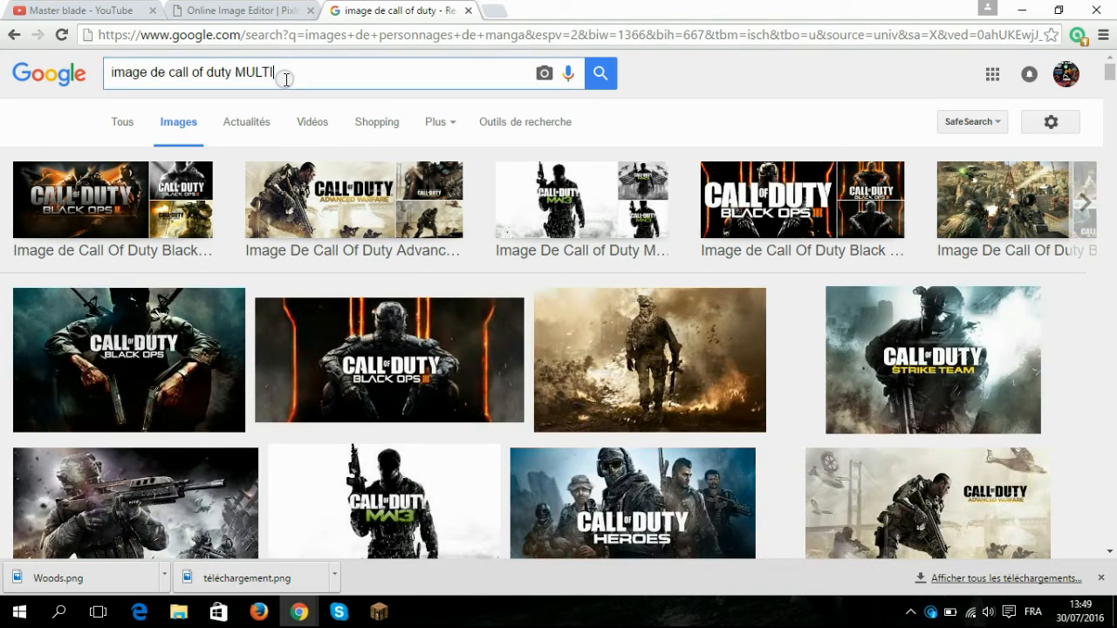
pyautogui.press('BackSpace')
pyautogui.press('BackSpace')
pyautogui.press('BackSpace')
pyautogui.press('BackSpace')
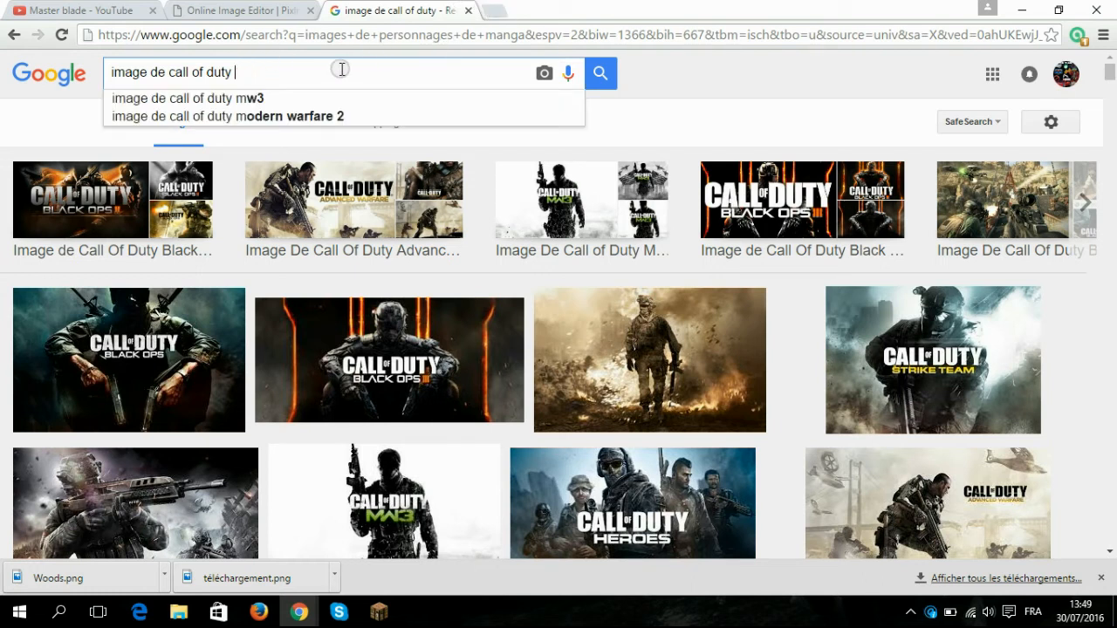
# - Replace the Google query with "Multij" to check the spelling in the search suggestions
pyautogui.press('BackSpace')
pyautogui.press('BackSpace')
pyautogui.press('BackSpace')
pyautogui.press('BackSpace')
pyautogui.press('BackSpace')
pyautogui.press('BackSpace')
pyautogui.press('BackSpace')
pyautogui.press('BackSpace')
pyautogui.press('BackSpace')
pyautogui.press('BackSpace')
pyautogui.press('BackSpace')
pyautogui.press('BackSpace')
pyautogui.press('BackSpace')
pyautogui.press('BackSpace')
pyautogui.press('BackSpace')
pyautogui.press('BackSpace')
pyautogui.press('BackSpace')
pyautogui.press('BackSpace')
pyautogui.press('BackSpace')
pyautogui.press('BackSpace')
pyautogui.write('i')
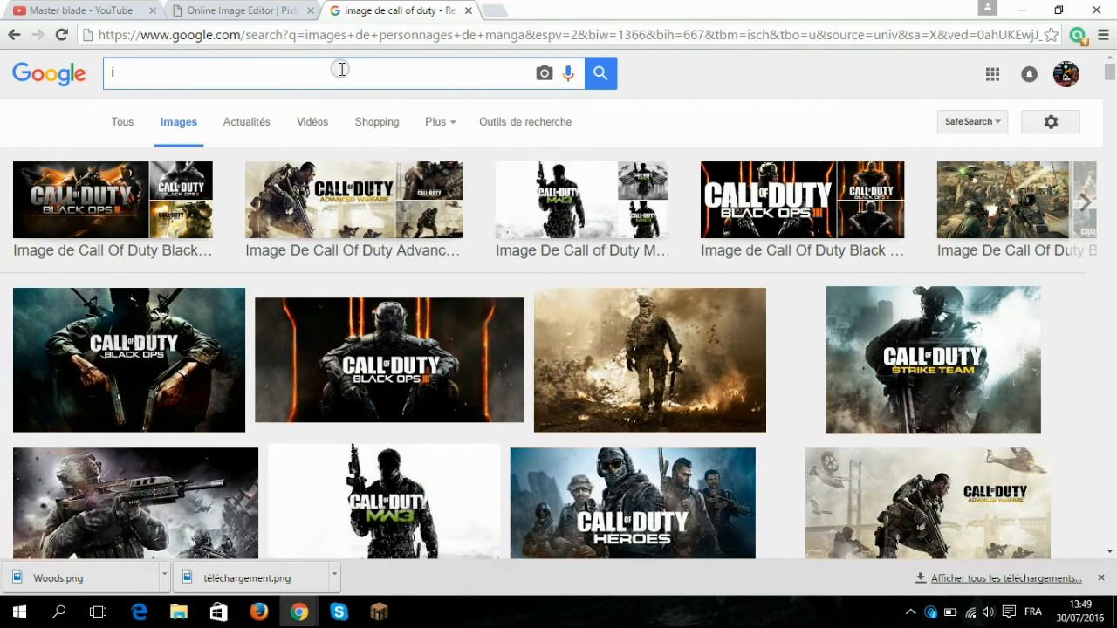
pyautogui.write('Mult')
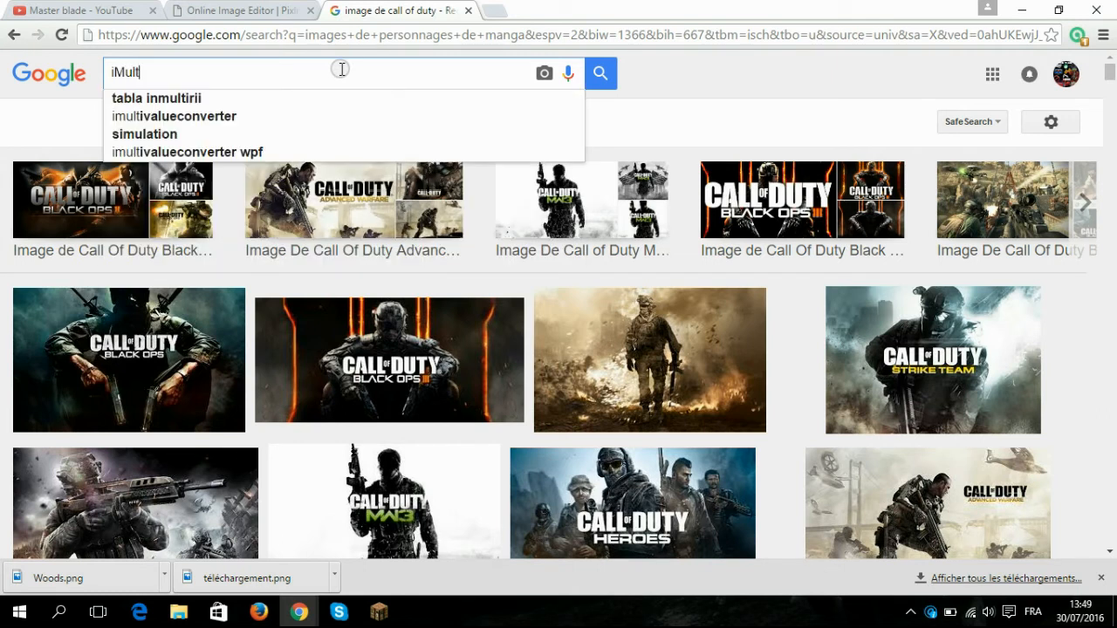
pyautogui.press('BackSpace')
pyautogui.press('BackSpace')
pyautogui.press('BackSpace')
pyautogui.press('BackSpace')
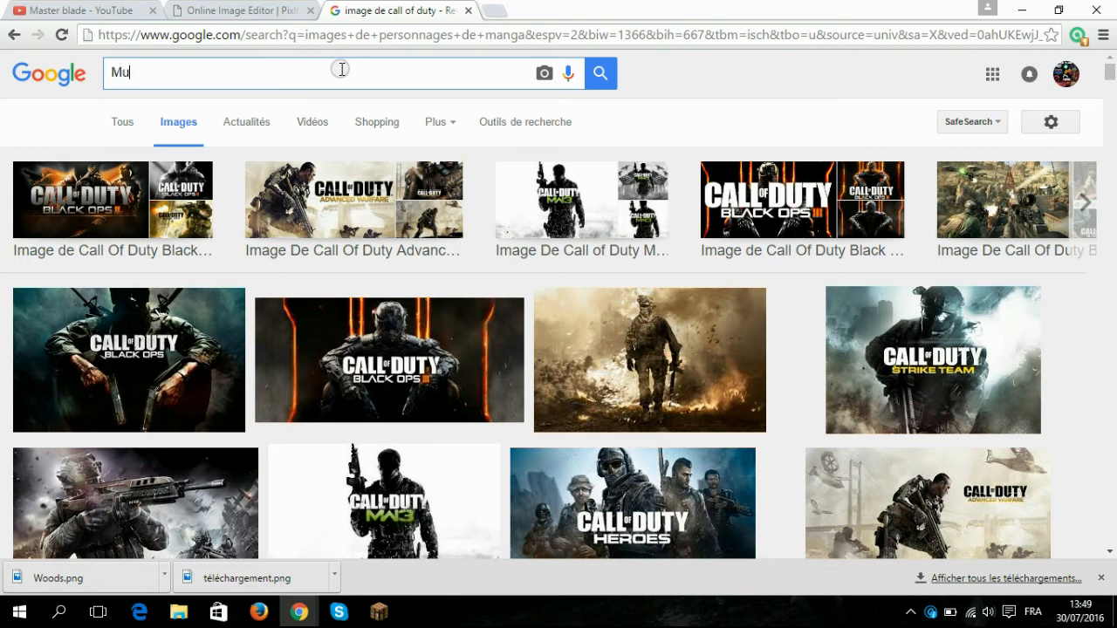
pyautogui.write('Mutij')
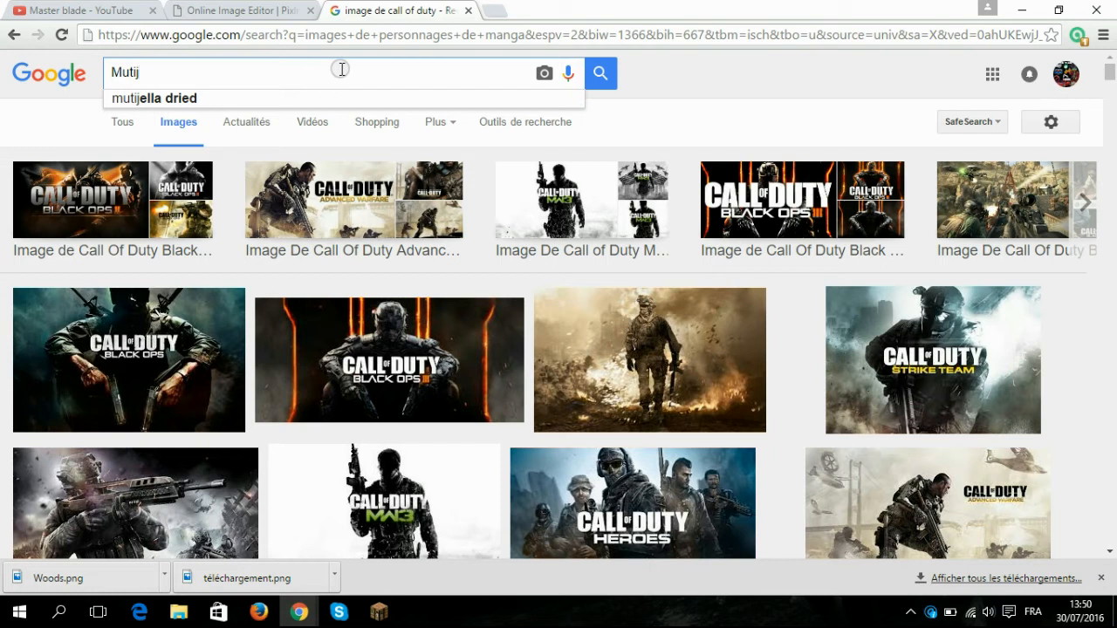
pyautogui.click(127, 74)
pyautogui.write('l')
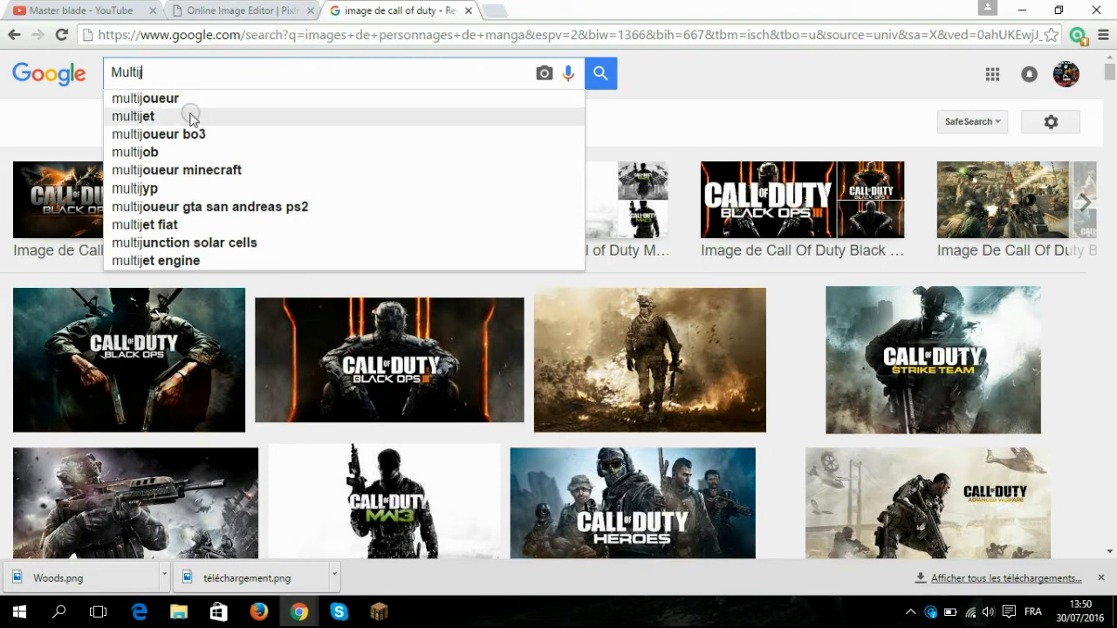
# - Return to Pixlr Express and change the "EN MULTIE" text to "EN MULTIjour"
pyautogui.click(185, 9)
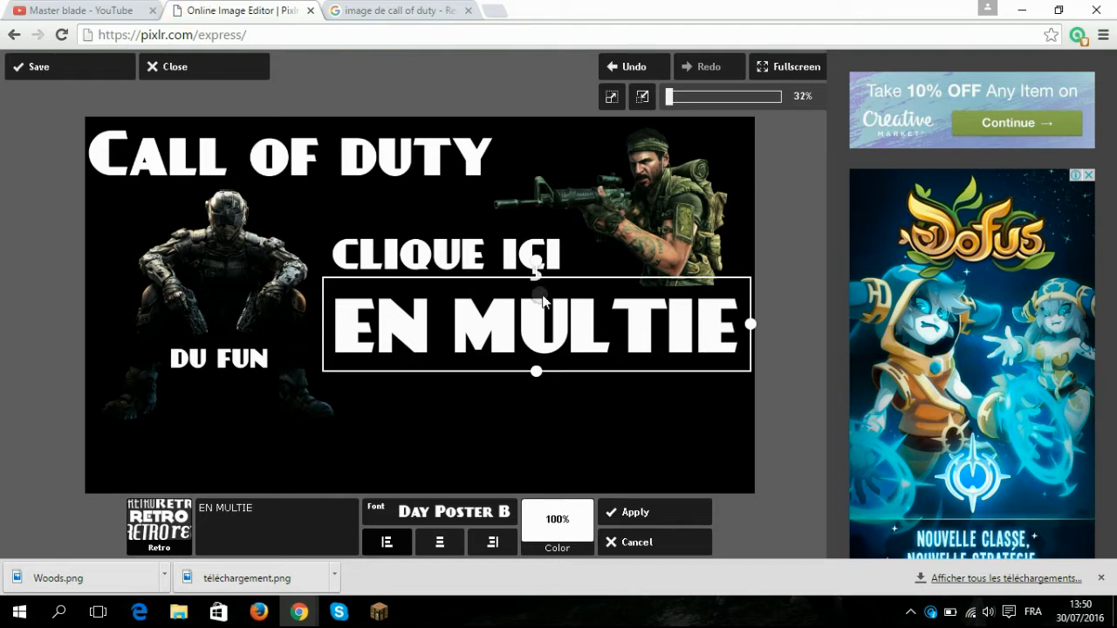
pyautogui.click(298, 512)
pyautogui.press('BackSpace')
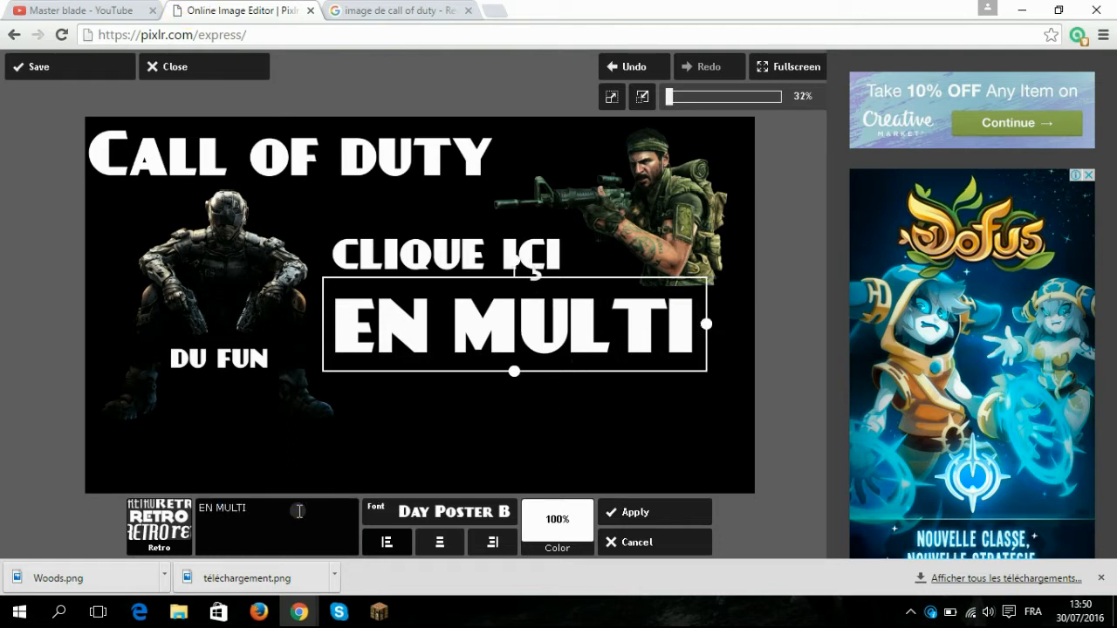
pyautogui.write('jour')
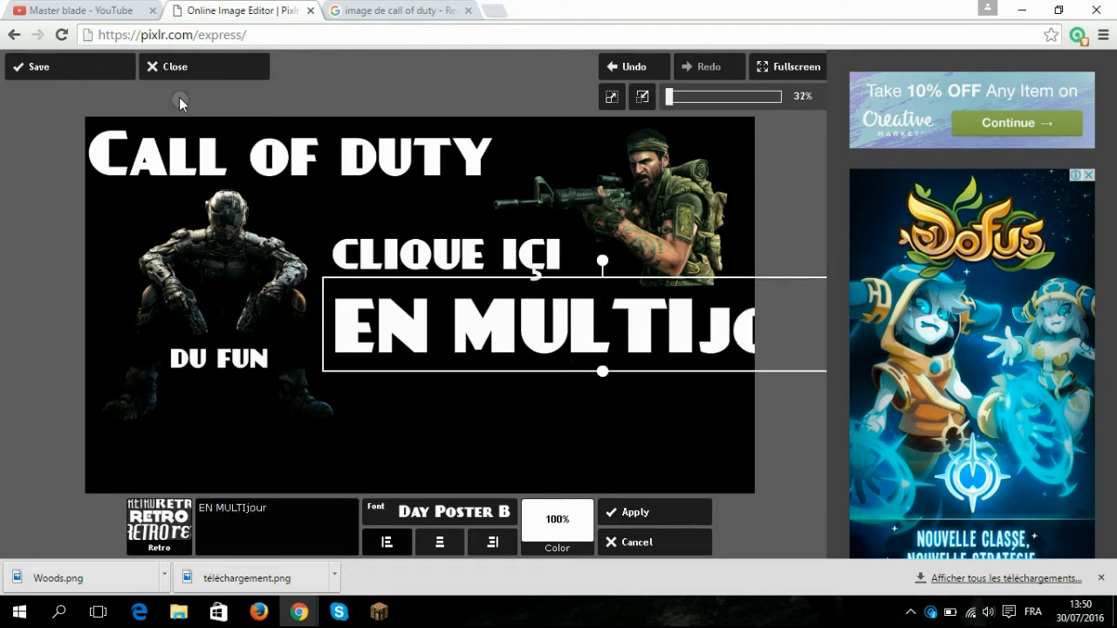
# - Check Google's search suggestions for "Multijo" and return to the Pixlr Express editor
pyautogui.click(101, 9)
pyautogui.click(384, 9)
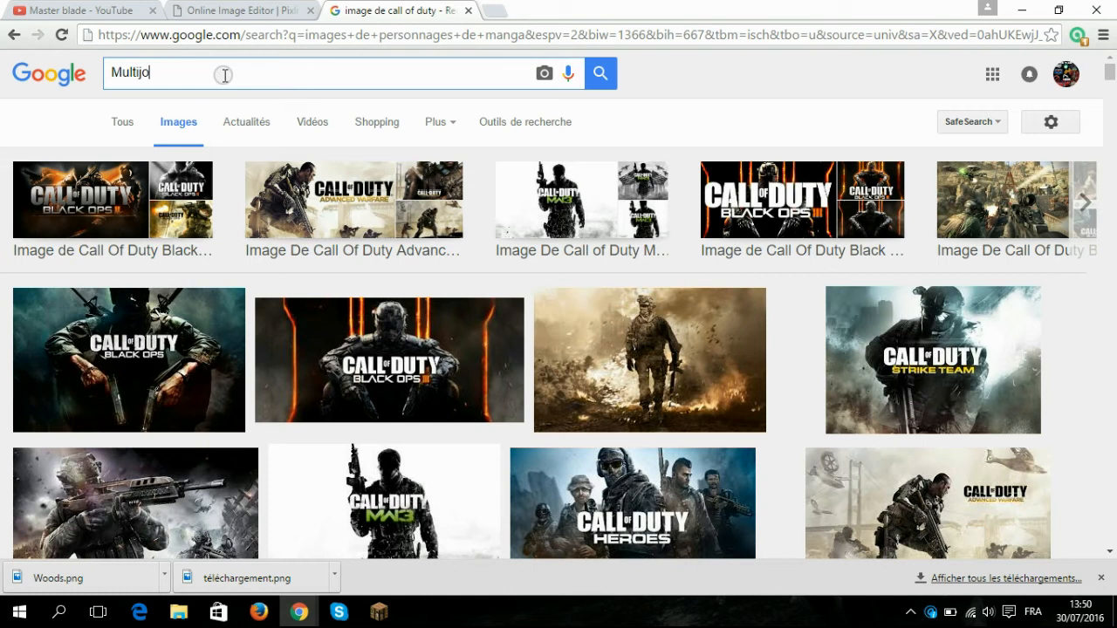
pyautogui.click(224, 75)
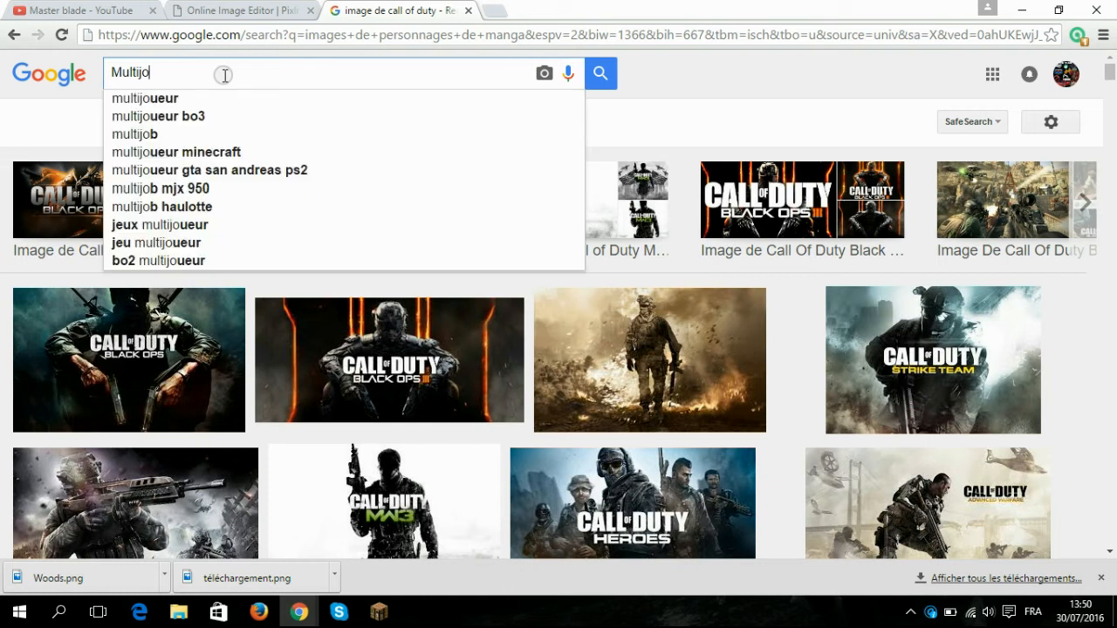
pyautogui.click(215, 7)
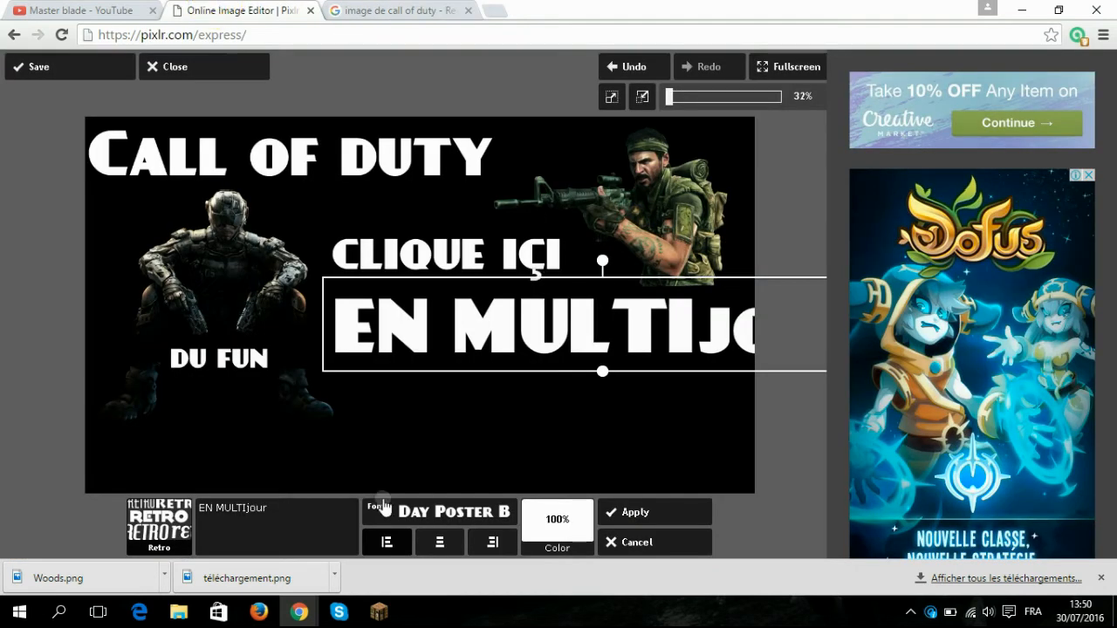
# - Change the multiplayer text to "EN MULTIJEUR"
pyautogui.click(324, 512)
pyautogui.press('BackSpace')
pyautogui.press('BackSpace')
pyautogui.press('BackSpace')
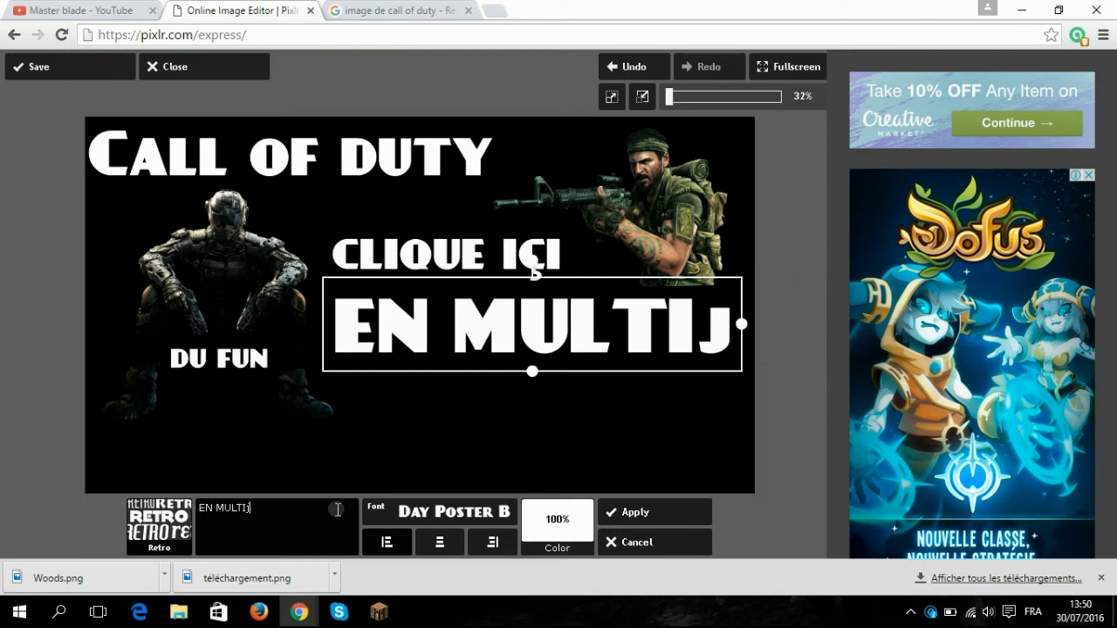
pyautogui.press('BackSpace')
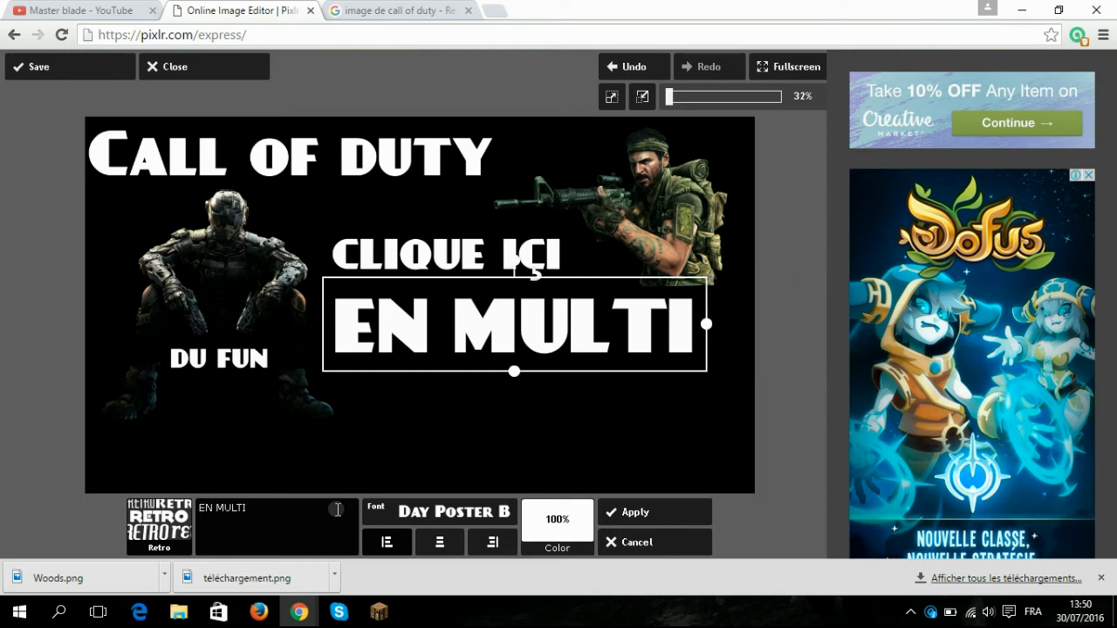
pyautogui.write('j')
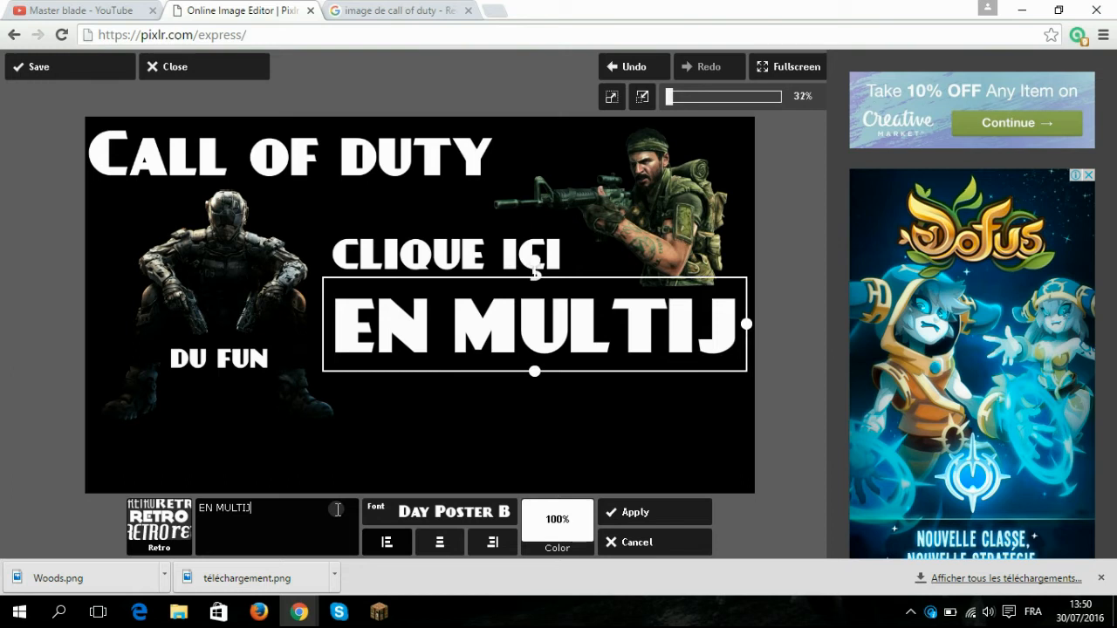
pyautogui.write('EUR')
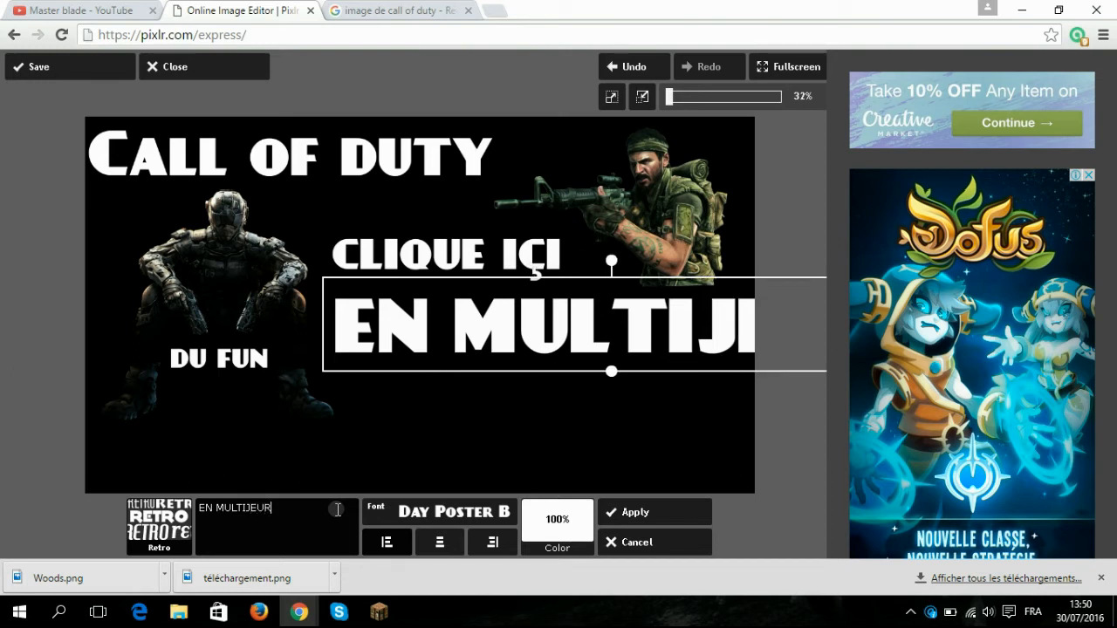
# - Move the multiplayer text over the seated soldier and shorten it to "EN MUL"
pyautogui.moveTo(485, 320); pyautogui.dragTo(354, 340)
pyautogui.moveTo(765, 341); pyautogui.dragTo(609, 355)
pyautogui.click(314, 519)
pyautogui.press('BackSpace')
pyautogui.press('BackSpace')
pyautogui.press('BackSpace')
pyautogui.press('BackSpace')
pyautogui.press('BackSpace')
pyautogui.press('BackSpace')
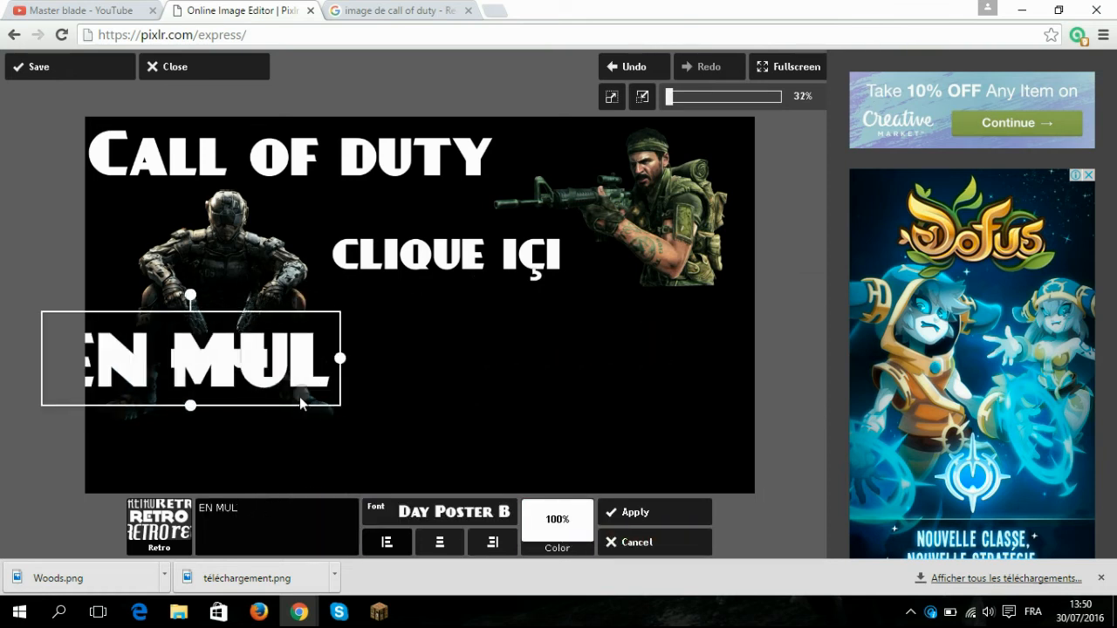
# - Search Google Images for "multijoueur" to check the spelling, and return to Pixlr Express with the text placed below "CLIQUE IÇI"
pyautogui.click(358, 12)
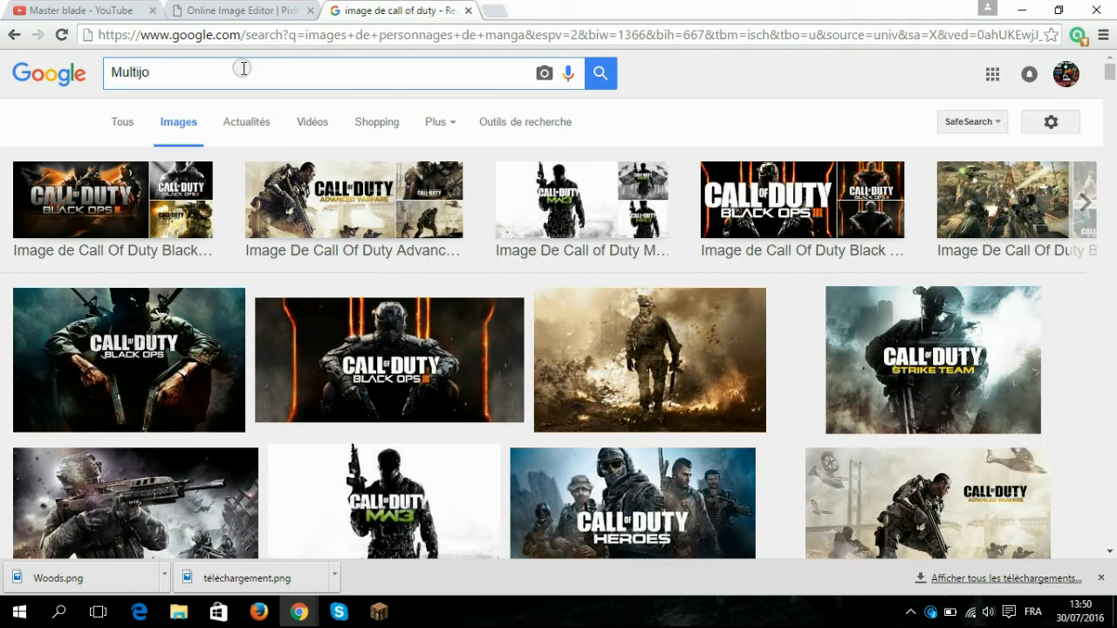
pyautogui.press('BackSpace')
pyautogui.press('BackSpace')
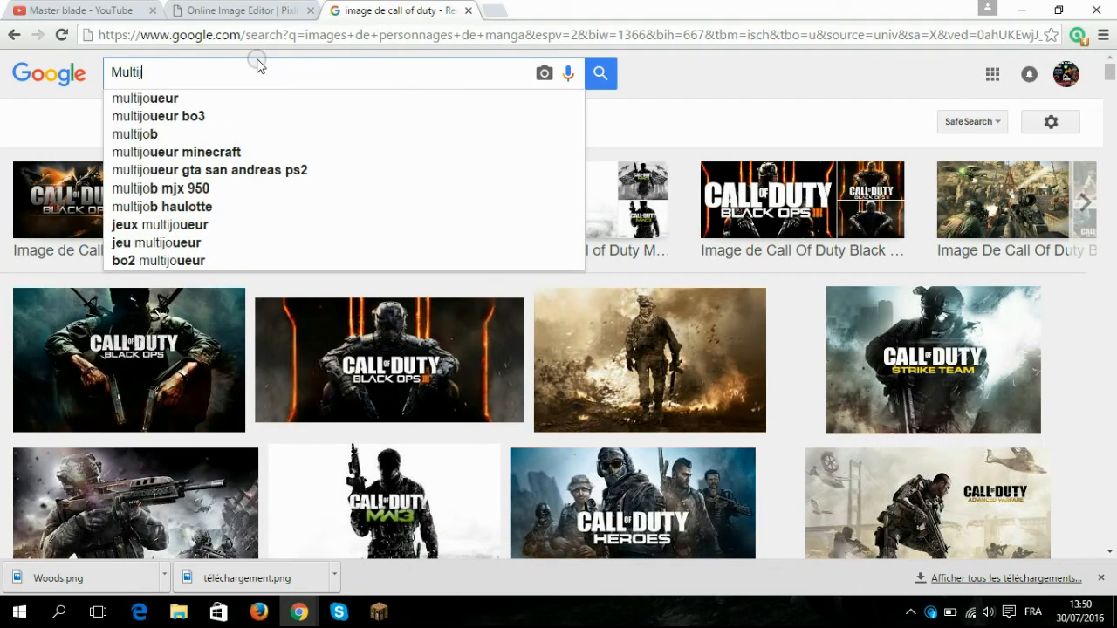
pyautogui.click(248, 98)
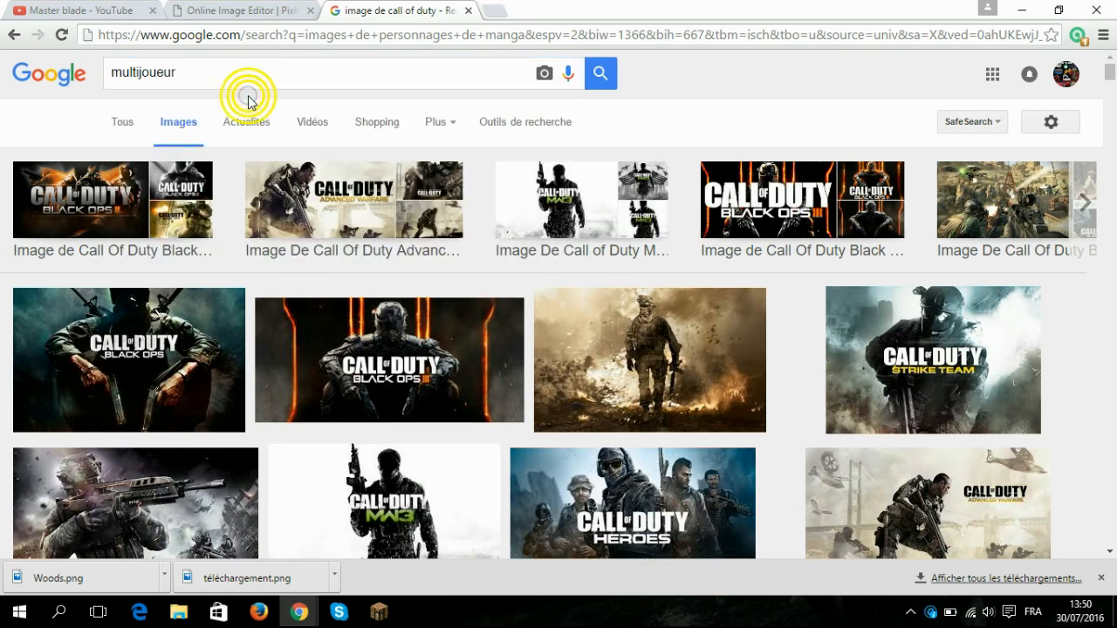
pyautogui.click(230, 10)
pyautogui.click(292, 355)
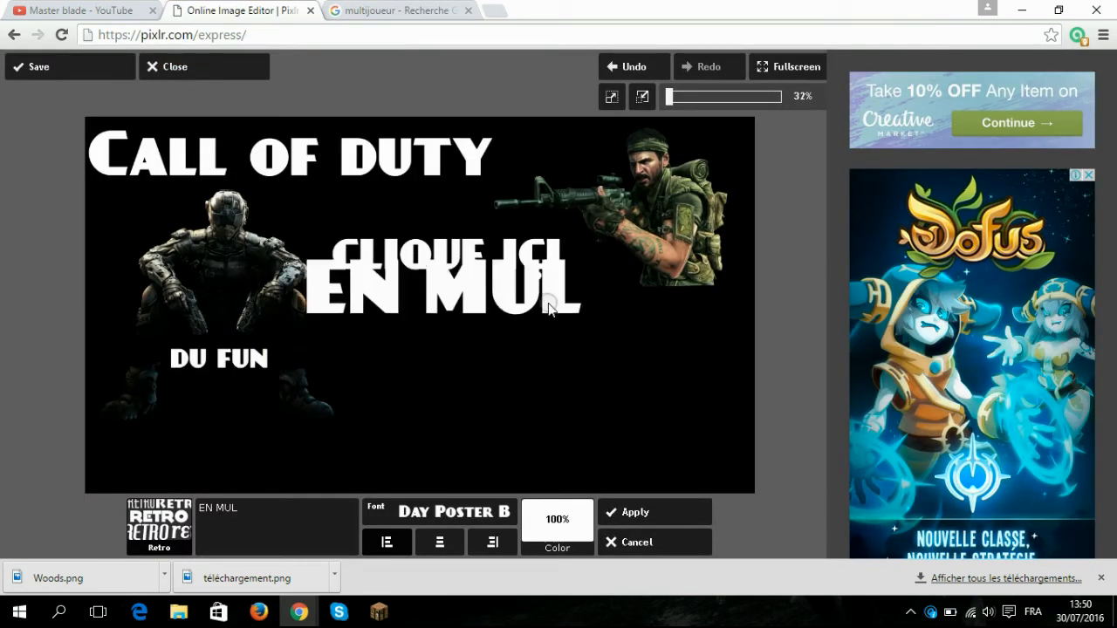
pyautogui.click(371, 10)
pyautogui.click(284, 7)
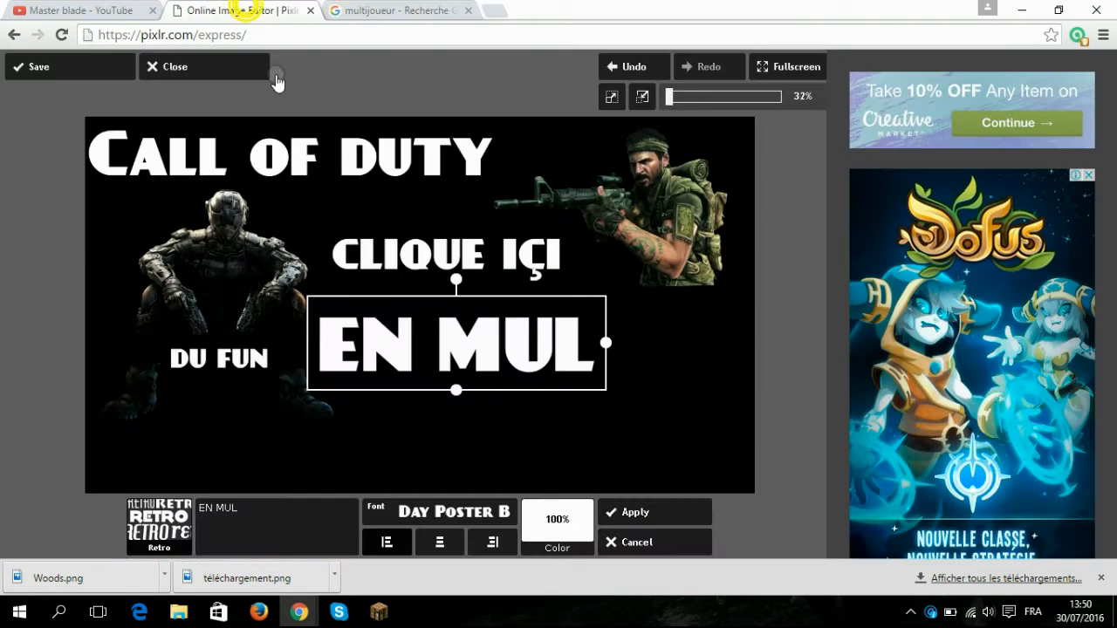
# - Replace the "EN MUL" text with "En Multijoueur"
pyautogui.click(271, 523)
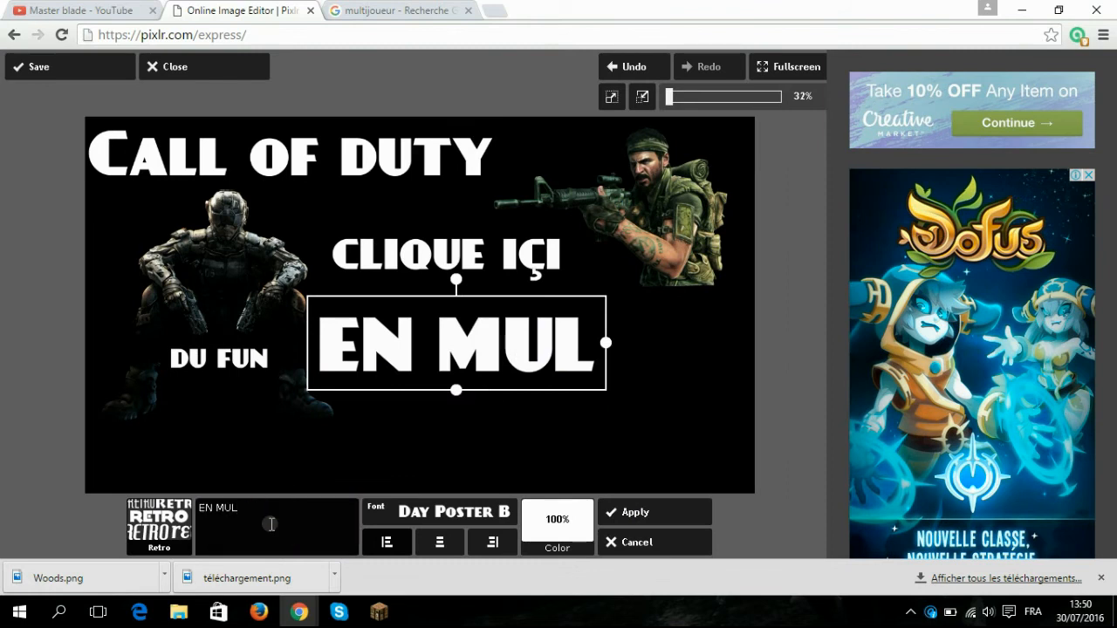
pyautogui.press('BackSpace')
pyautogui.press('BackSpace')
pyautogui.press('BackSpace')
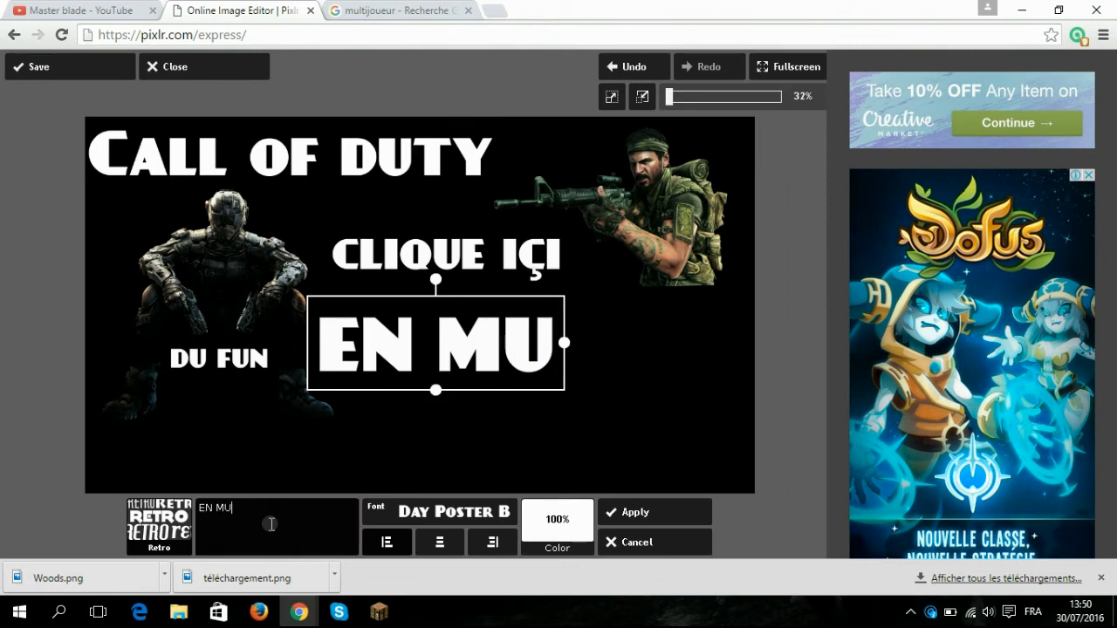
pyautogui.press('BackSpace')
pyautogui.press('BackSpace')
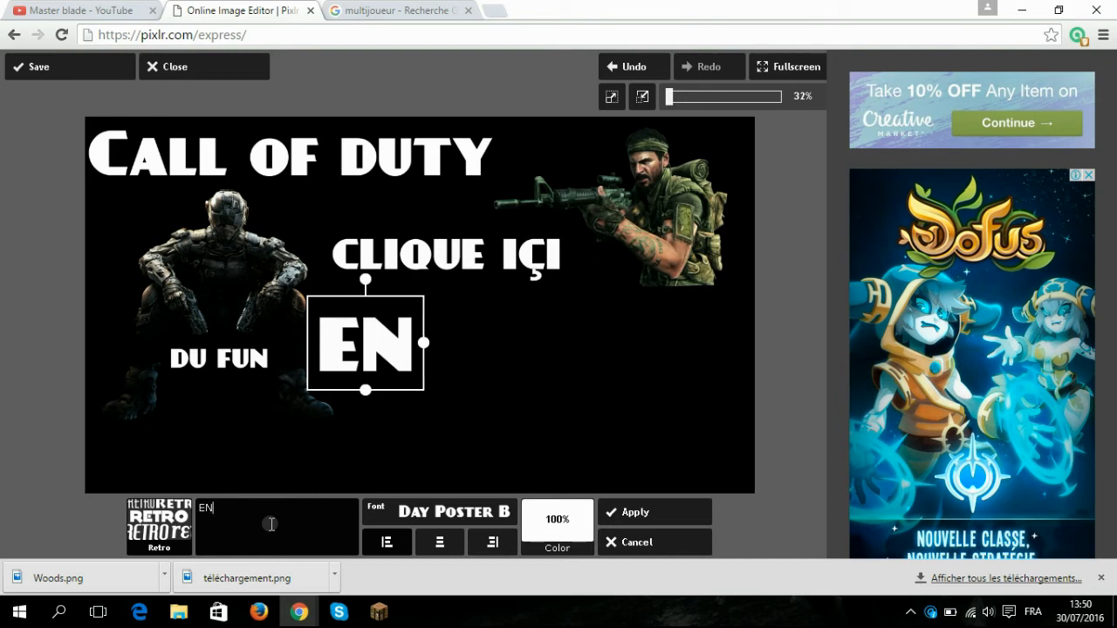
pyautogui.write('n')
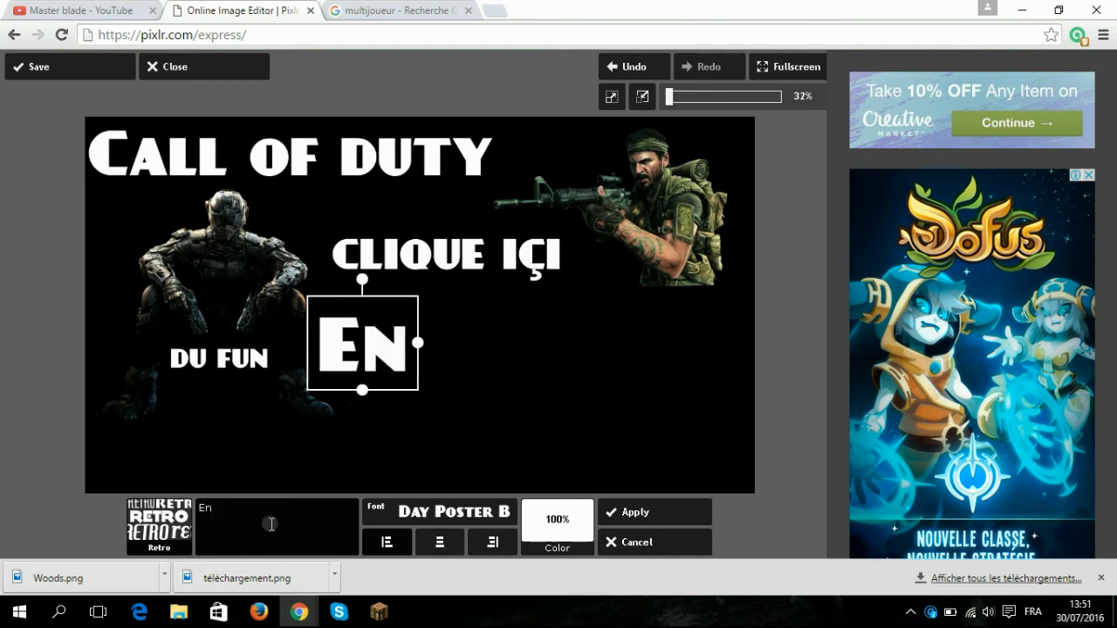
pyautogui.write(' m')
pyautogui.press('BackSpace')
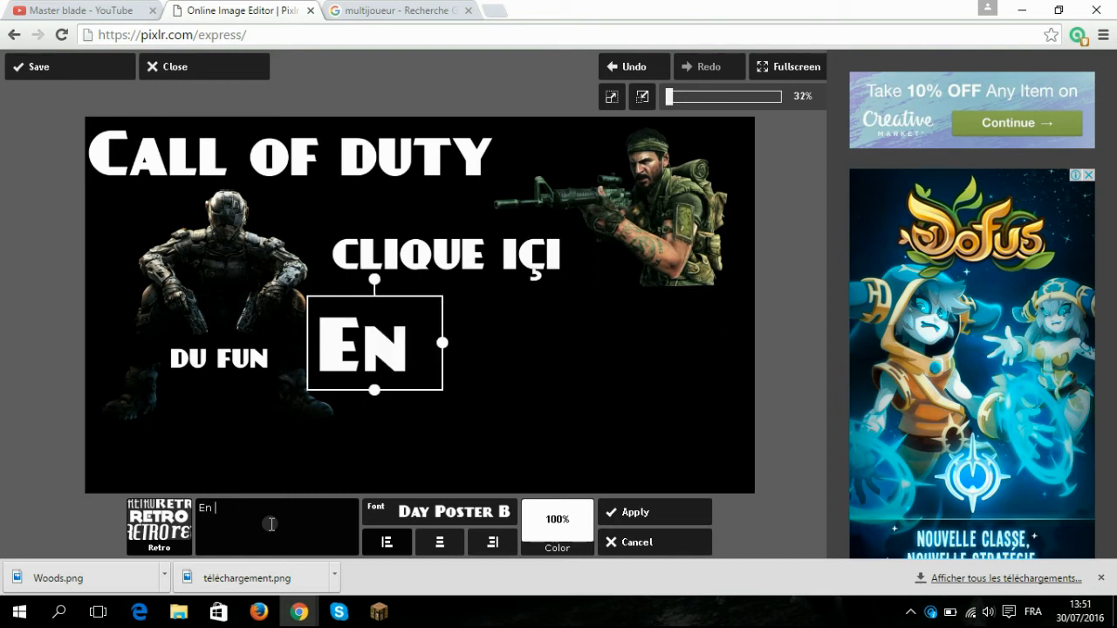
pyautogui.write('Multi')
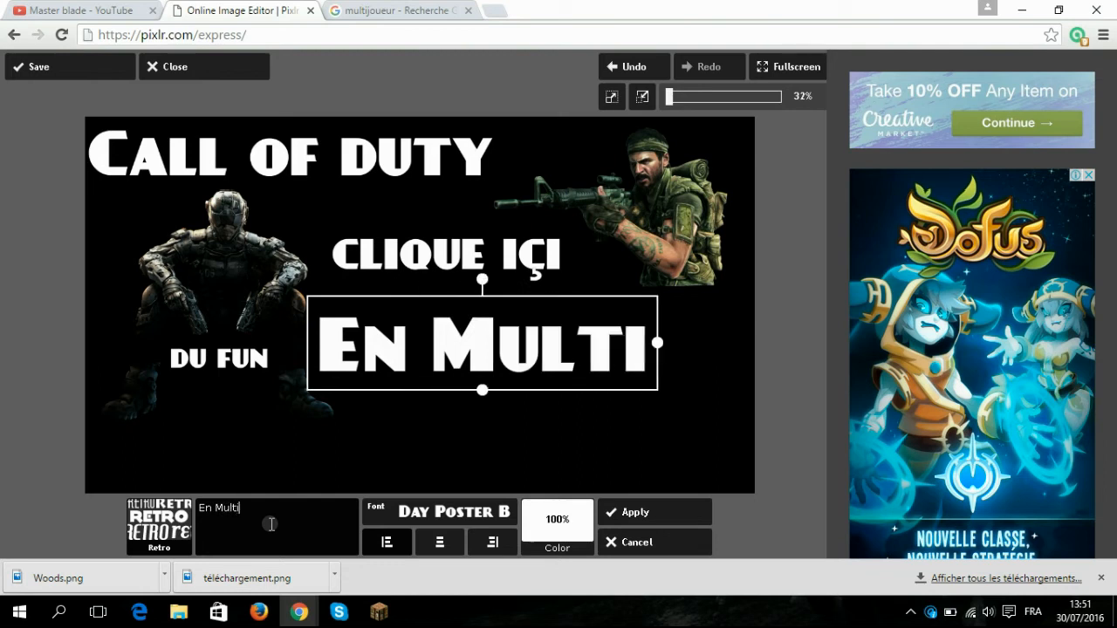
pyautogui.write('jo')
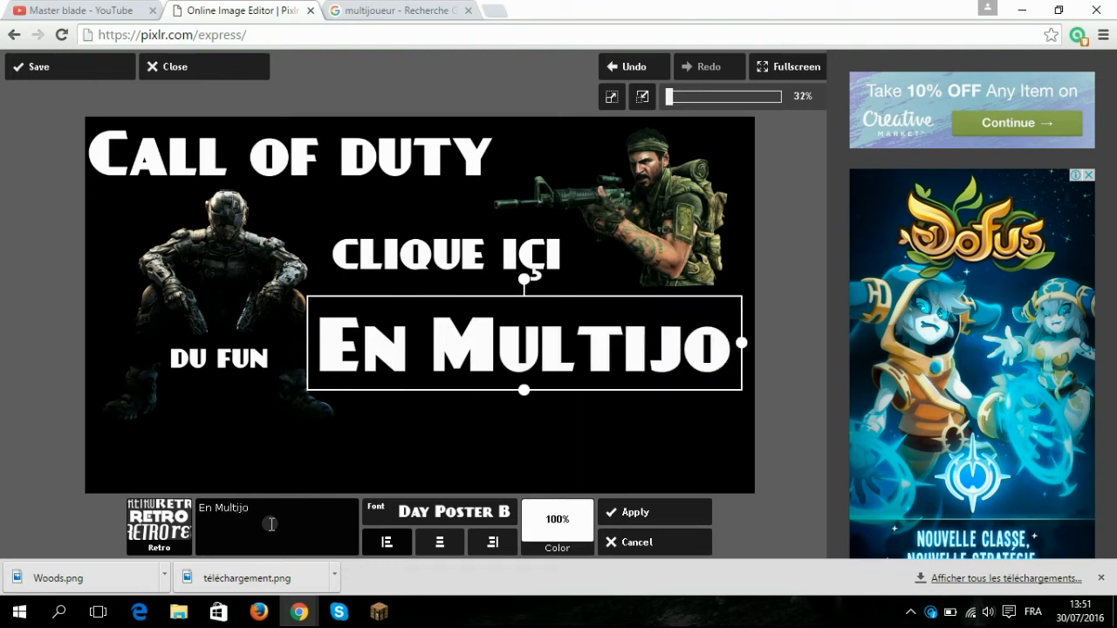
pyautogui.write('ueur')
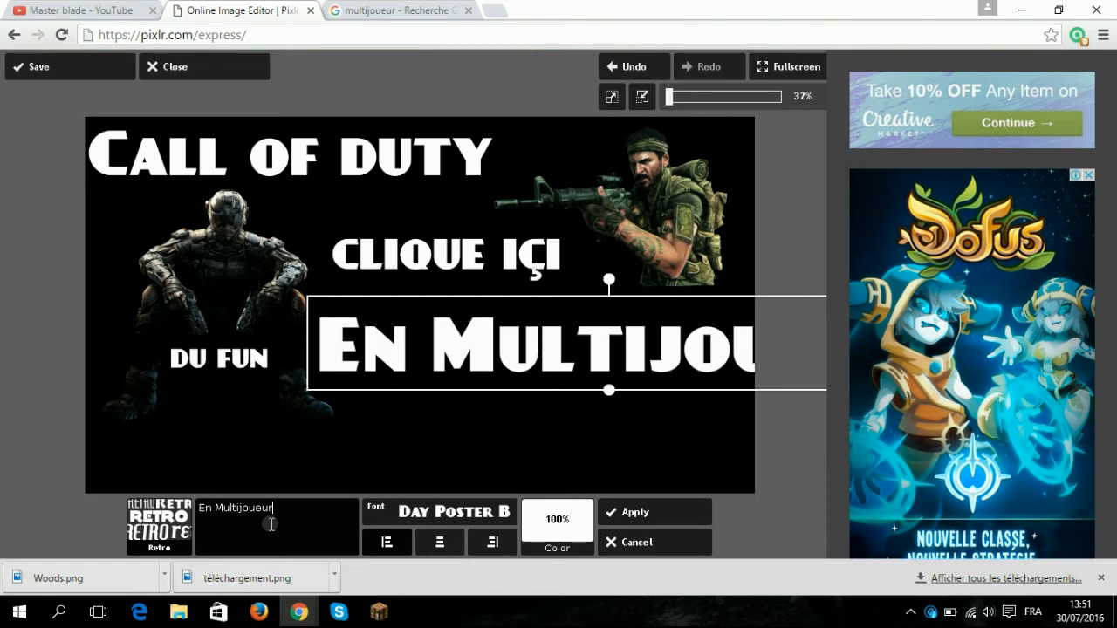
# - Shrink the "En Multijoueur" text, place it just below the soldier aiming the rifle, and apply it
pyautogui.moveTo(571, 343); pyautogui.dragTo(348, 348)
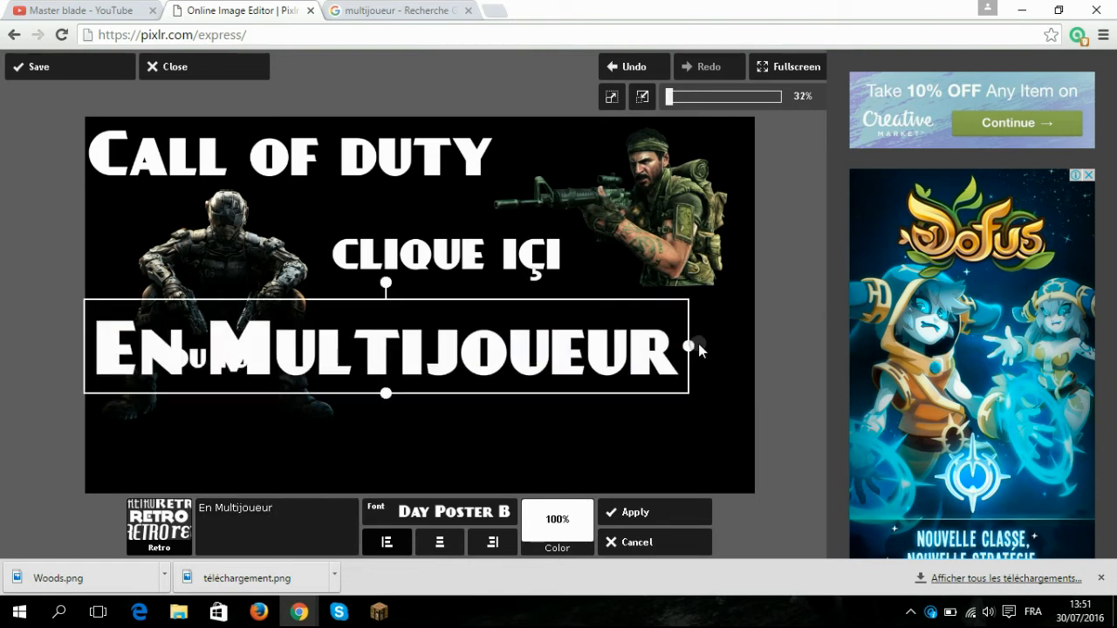
pyautogui.moveTo(688, 347); pyautogui.dragTo(625, 406)
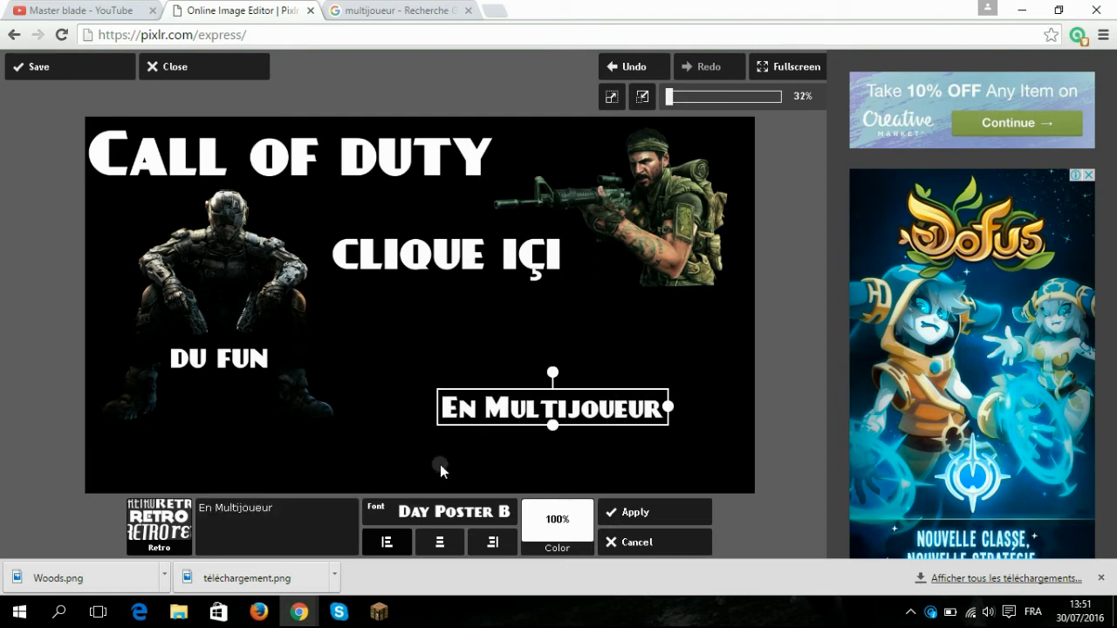
pyautogui.click(302, 513)
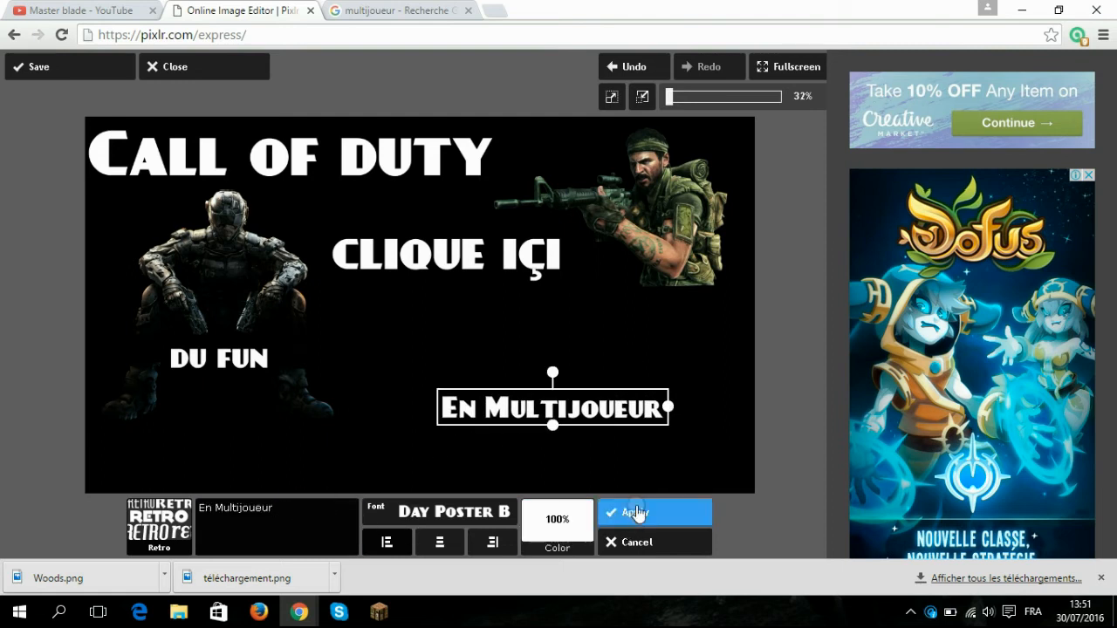
pyautogui.moveTo(524, 408); pyautogui.dragTo(590, 329)
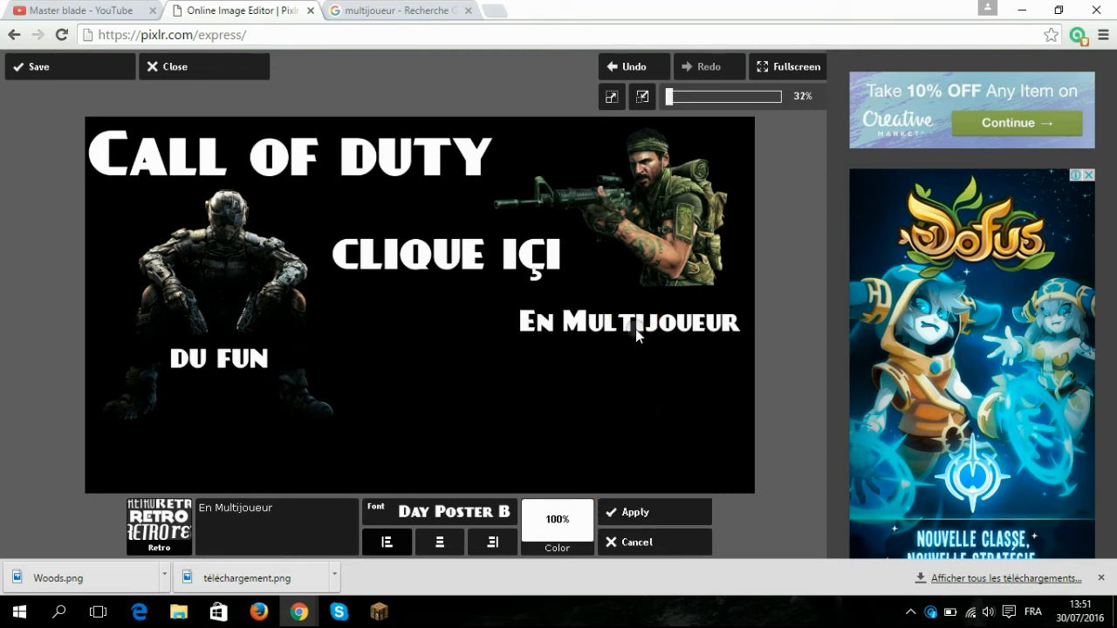
pyautogui.click(654, 513)
# - Browse the Google Images results for "multijoueur" and return to the Pixlr Express editor
pyautogui.click(397, 11)
pyautogui.click(303, 68)
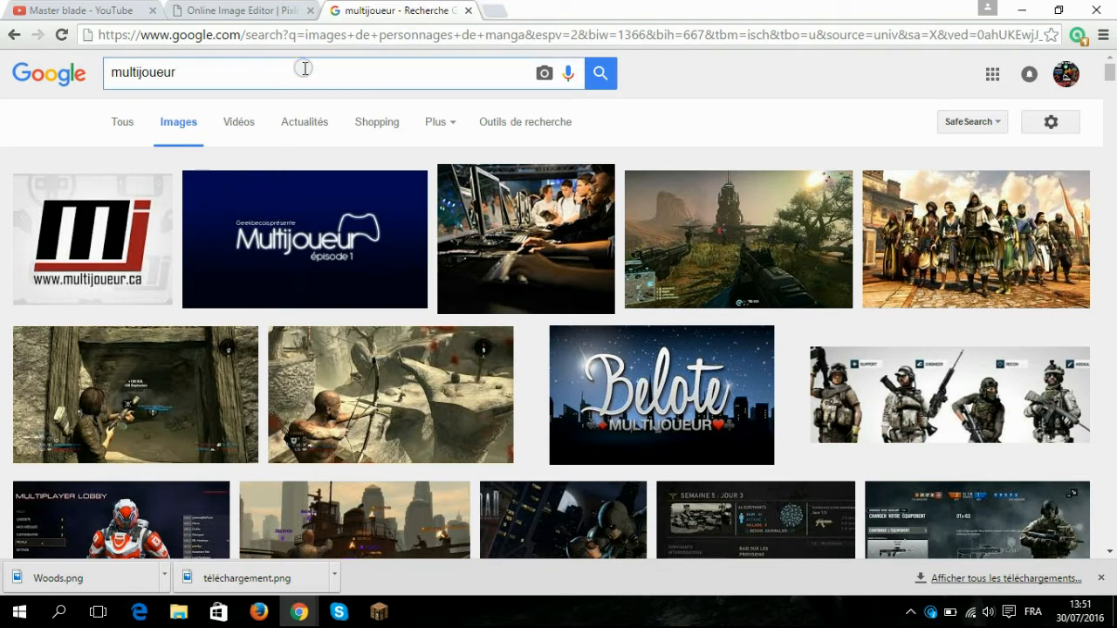
pyautogui.scroll(-8, 639, 229)
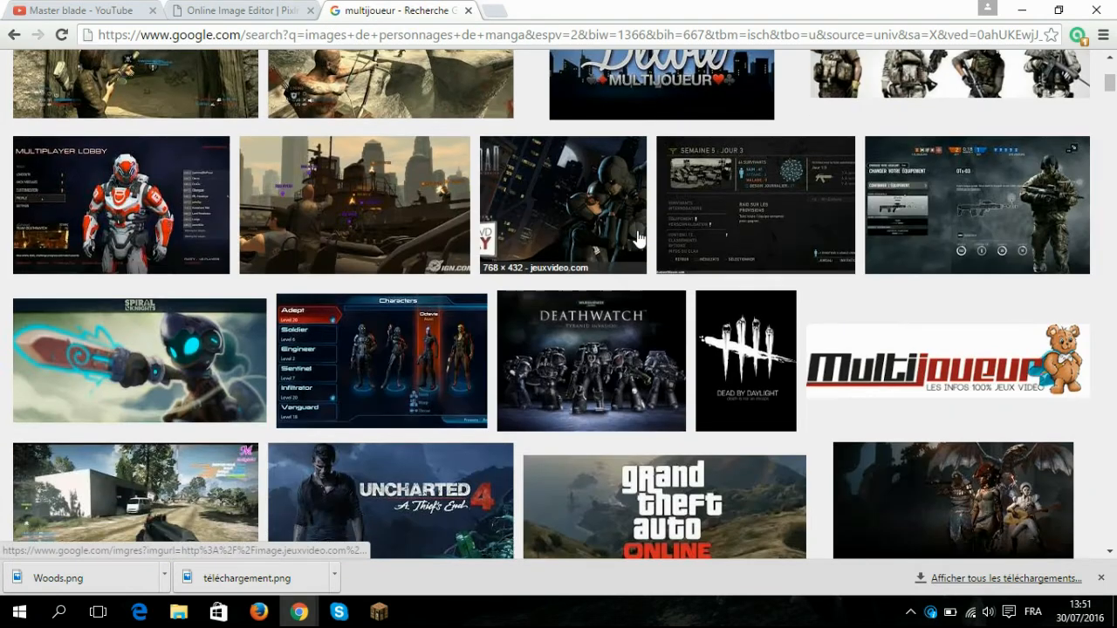
pyautogui.scroll(-10, 640, 229)
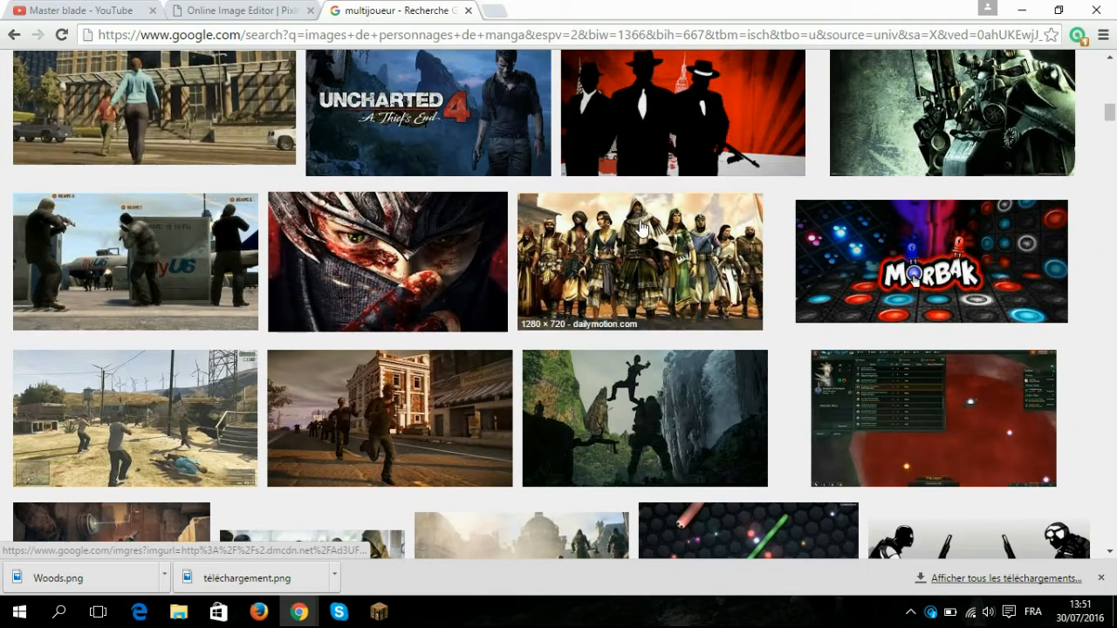
pyautogui.scroll(-5, 641, 228)
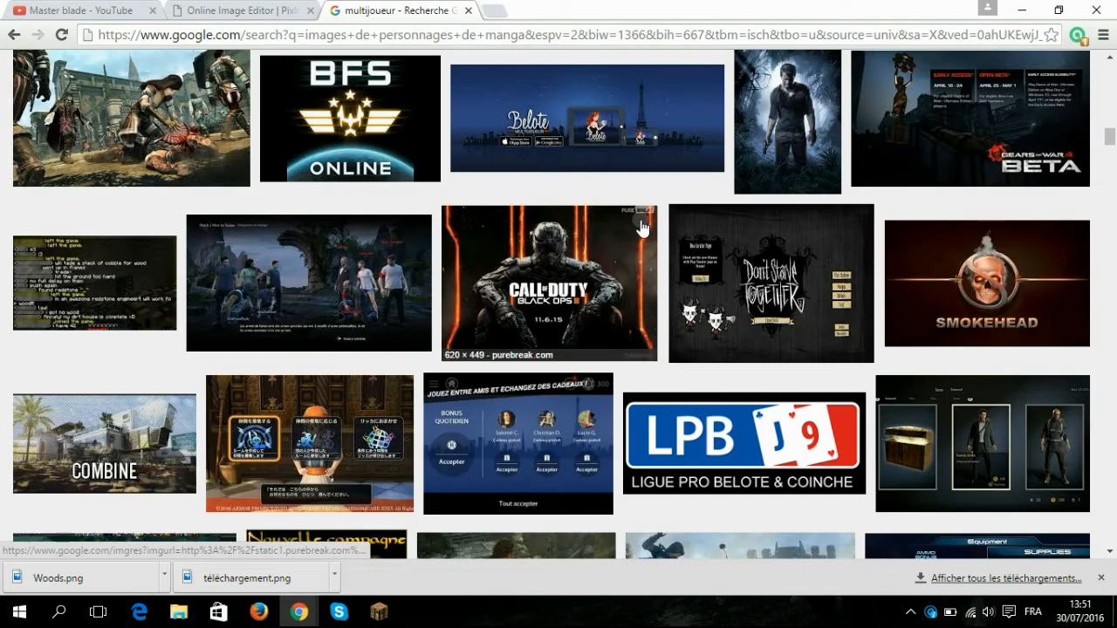
pyautogui.scroll(6, 639, 225)
pyautogui.click(241, 11)
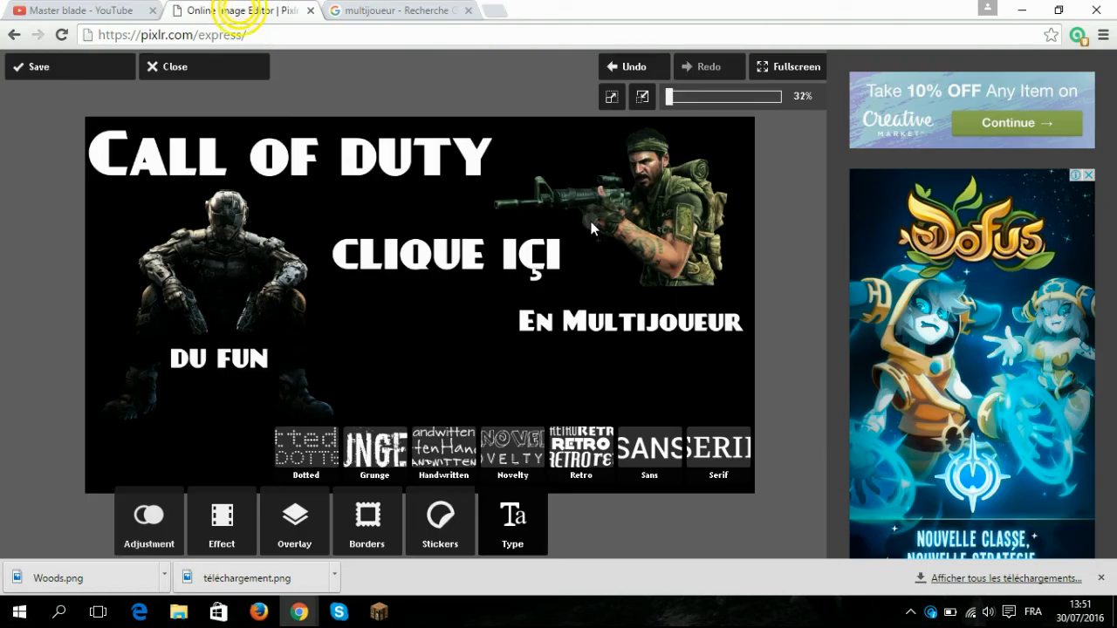
# - Add the Tribalface sticker from the Accessories set and color it white
pyautogui.click(288, 546)
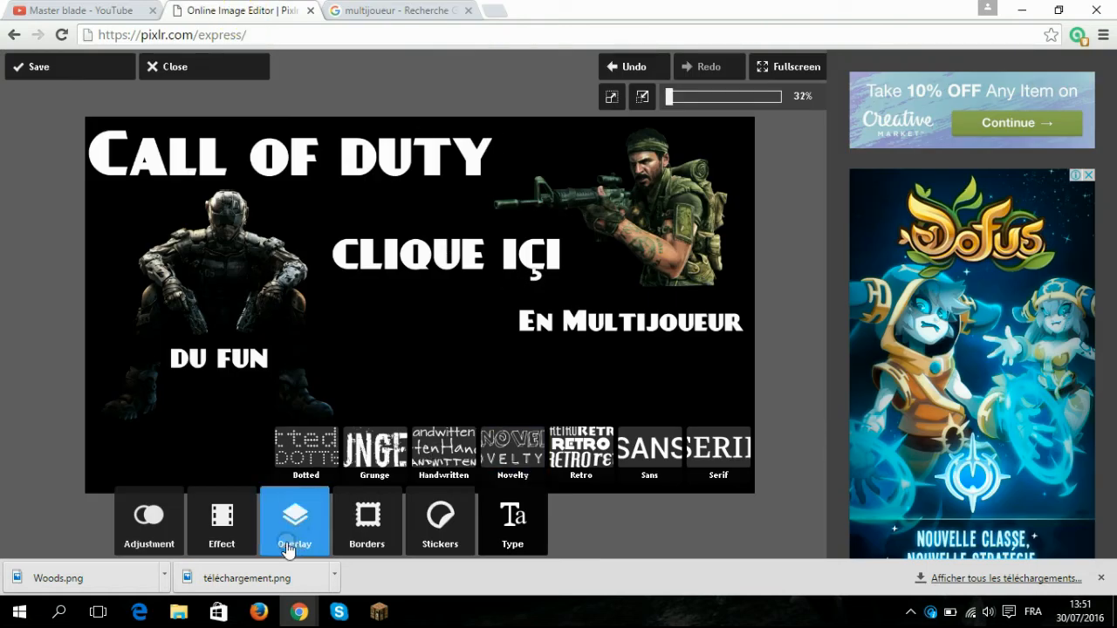
pyautogui.click(440, 522)
pyautogui.click(89, 445)
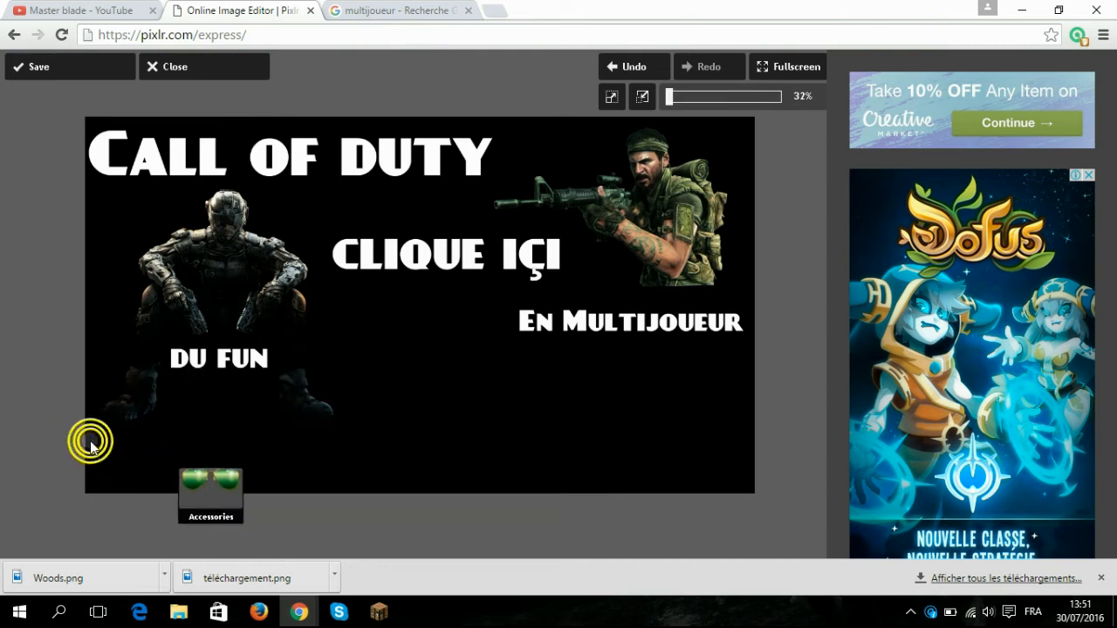
pyautogui.click(366, 522)
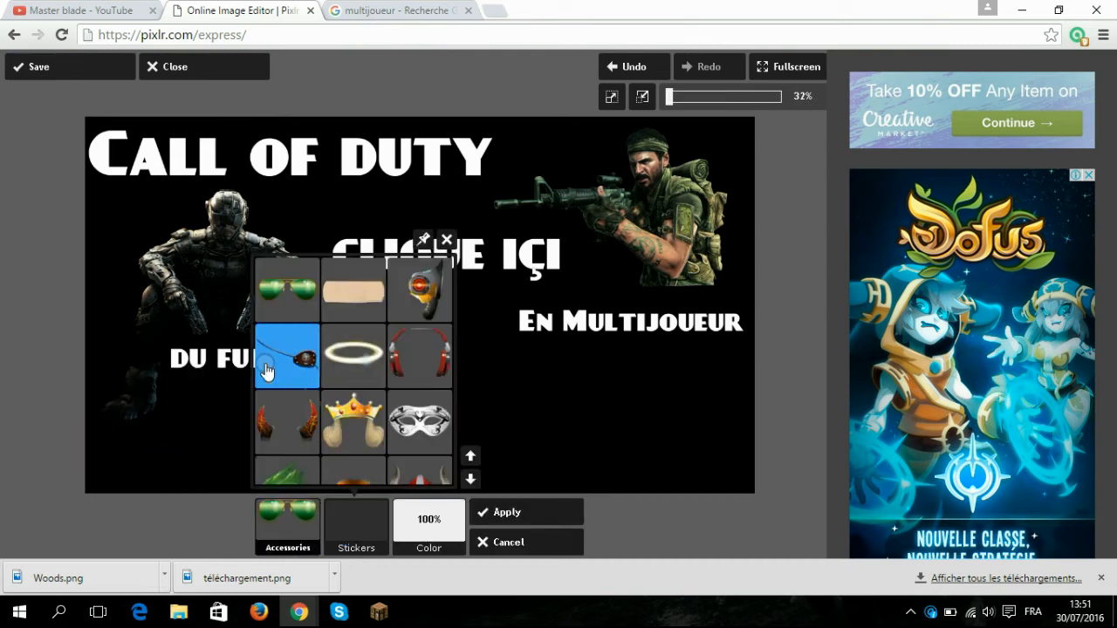
pyautogui.click(469, 480)
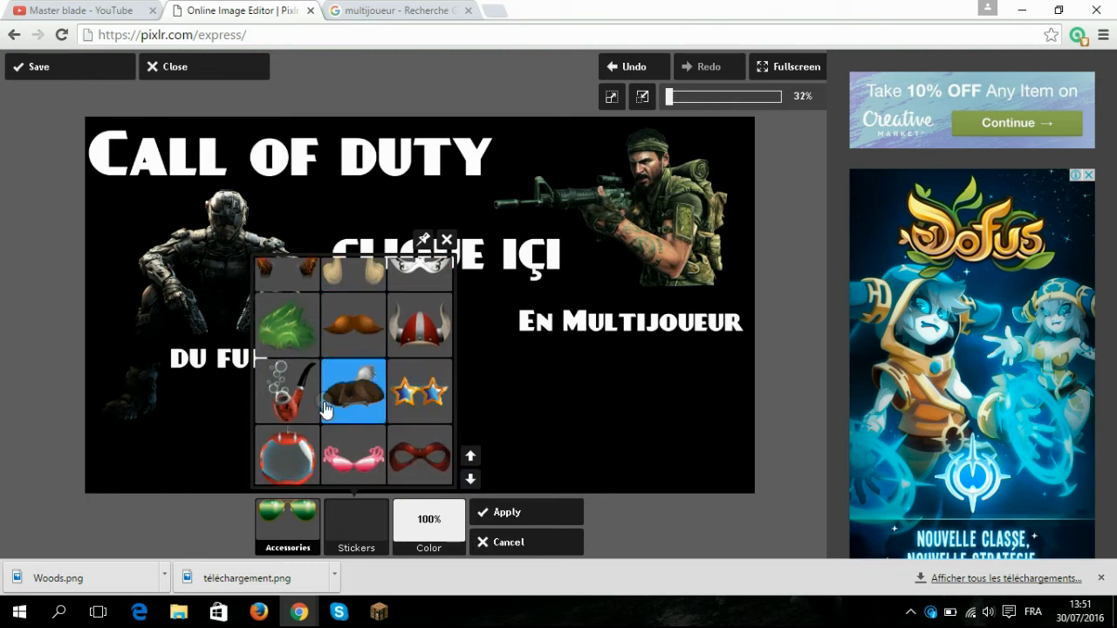
pyautogui.click(470, 477)
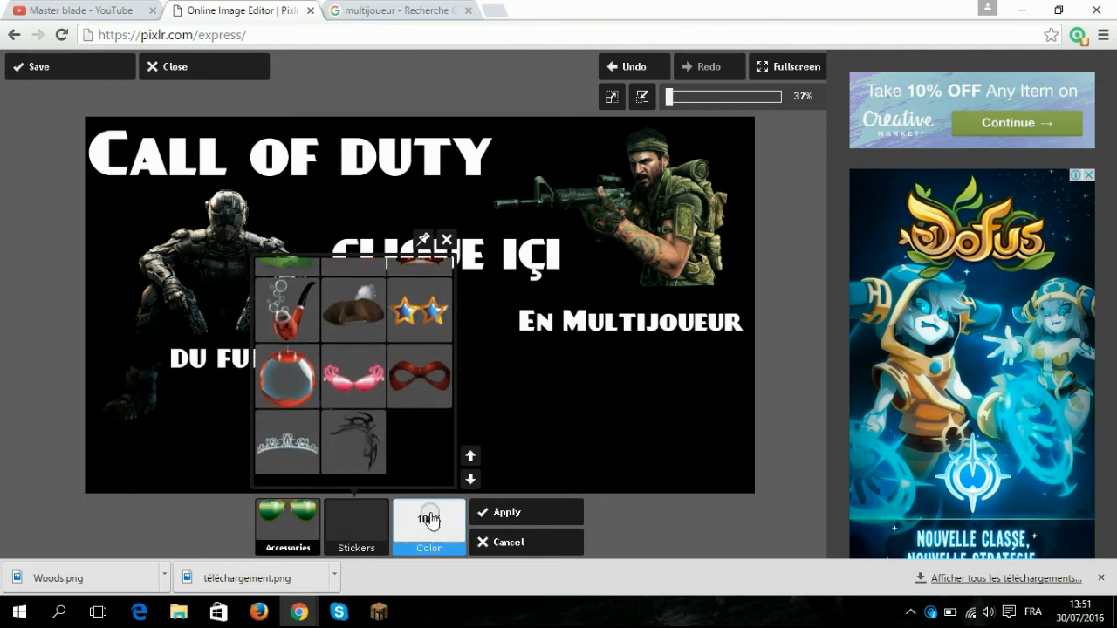
pyautogui.click(356, 456)
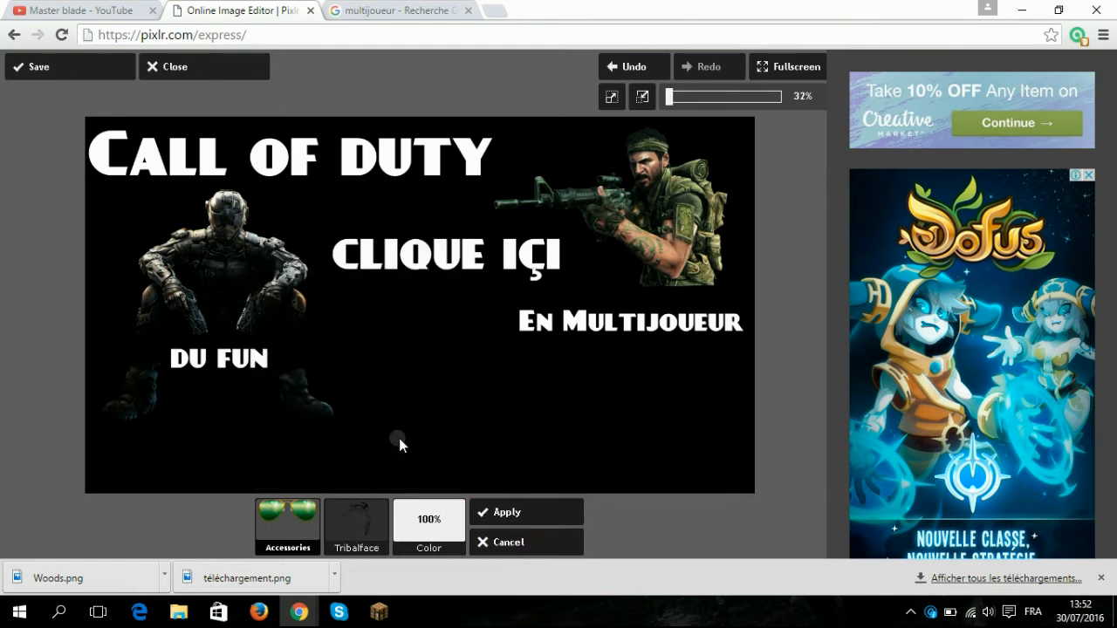
pyautogui.click(431, 516)
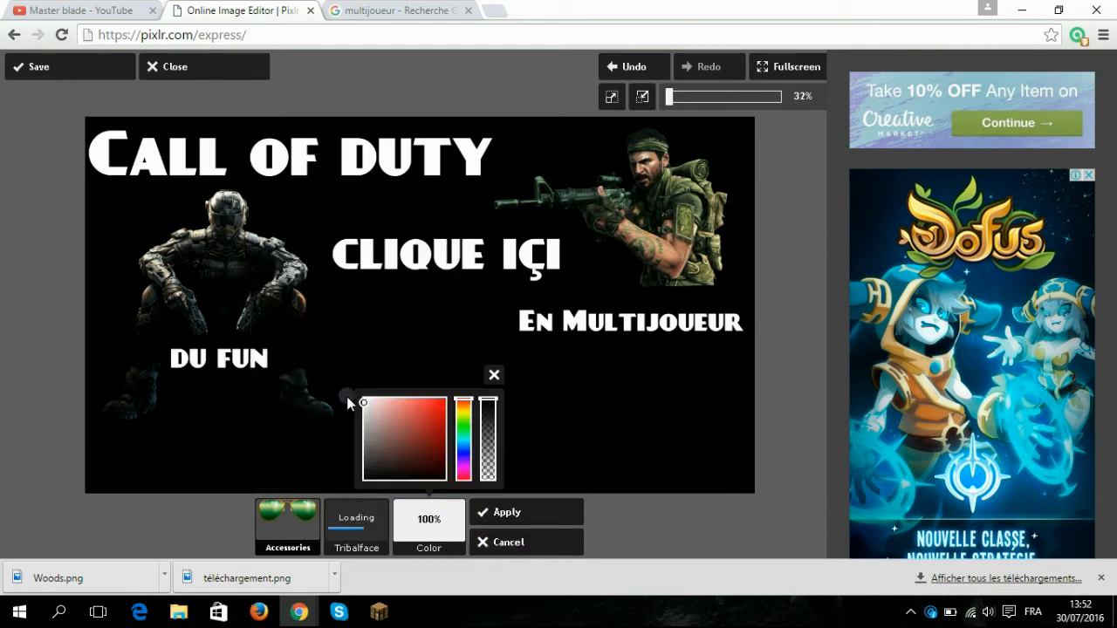
pyautogui.click(406, 518)
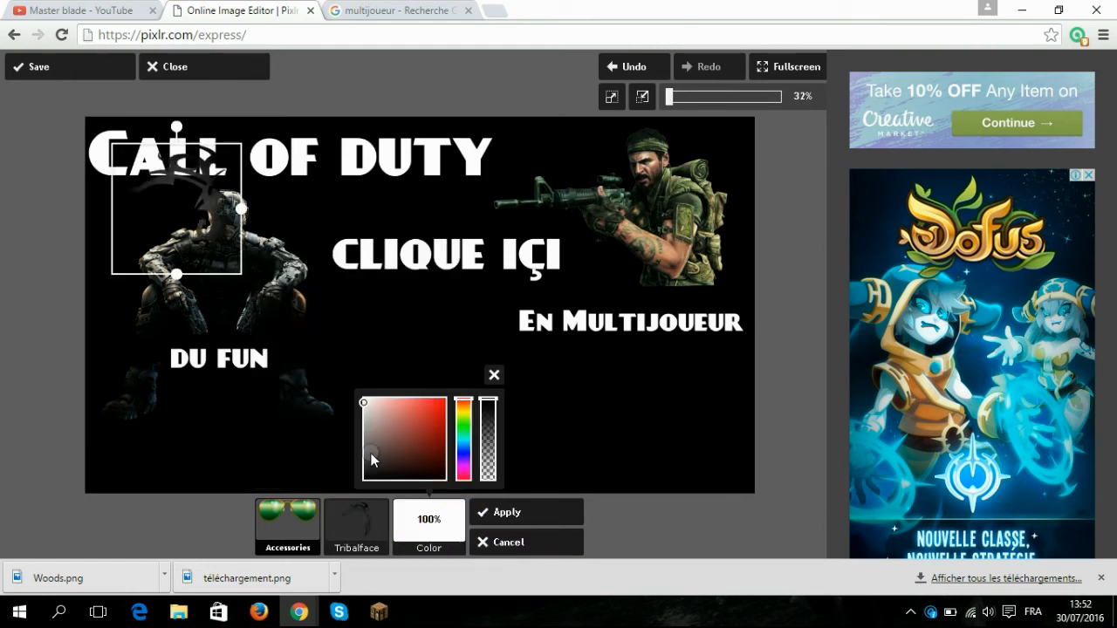
pyautogui.click(364, 403)
# - Move the tribal sticker just below "CLIQUE IÇI", rotate it about a quarter turn counterclockwise, and apply it
pyautogui.moveTo(175, 209); pyautogui.dragTo(418, 322)
pyautogui.moveTo(413, 251); pyautogui.dragTo(448, 414)
pyautogui.moveTo(417, 358); pyautogui.dragTo(448, 358)
pyautogui.click(383, 350)
pyautogui.moveTo(420, 354); pyautogui.dragTo(441, 274)
pyautogui.click(406, 353)
pyautogui.moveTo(497, 316); pyautogui.dragTo(334, 223)
pyautogui.moveTo(454, 229); pyautogui.dragTo(421, 316)
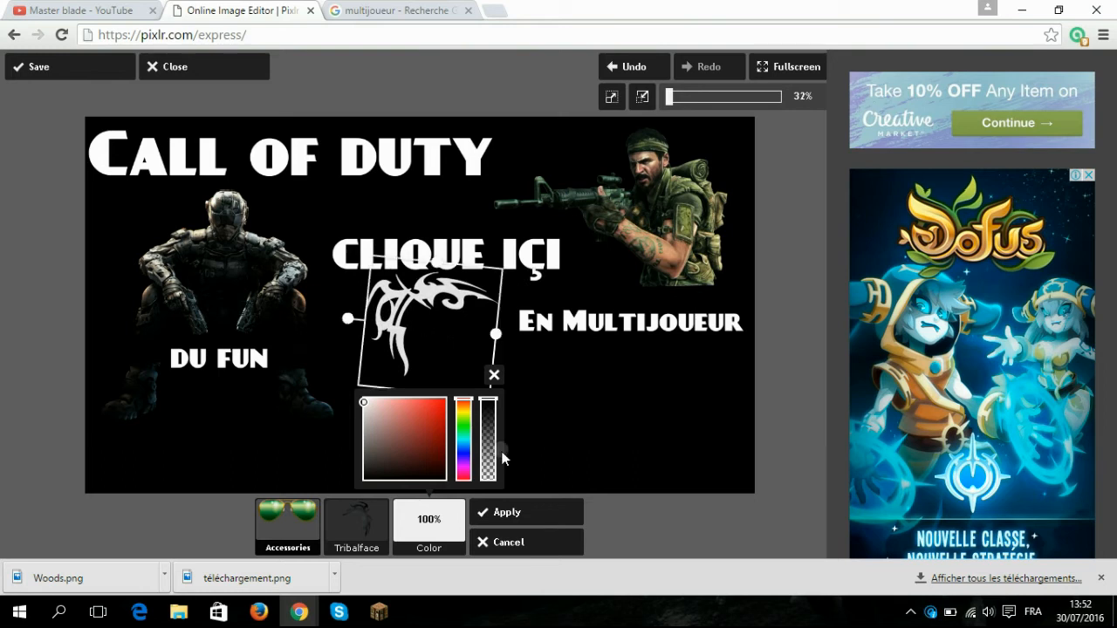
pyautogui.click(513, 510)
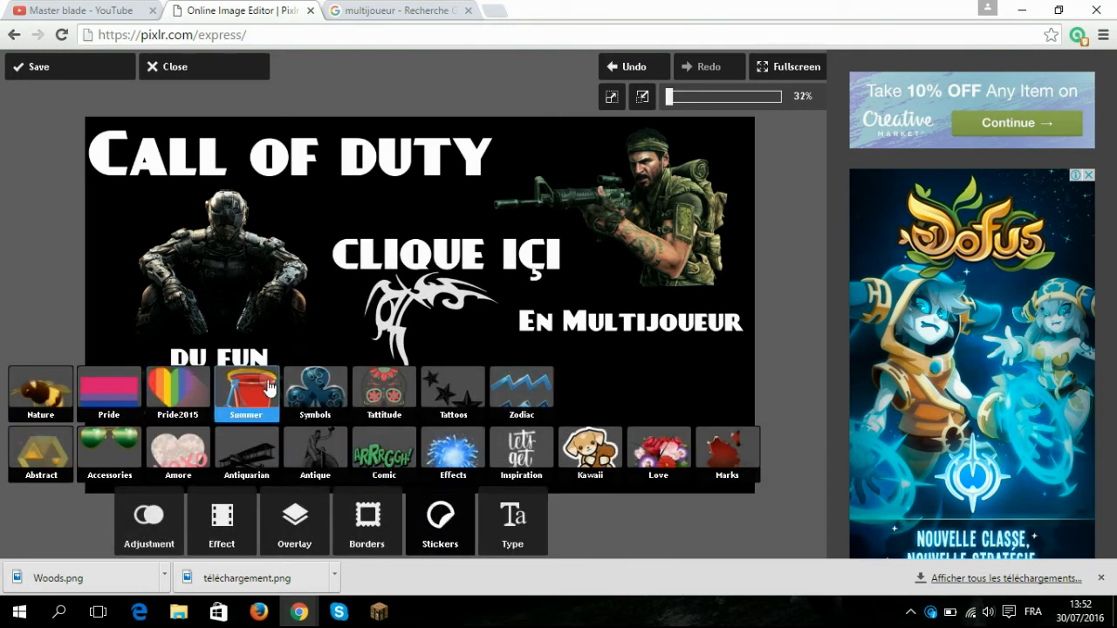
# - Add the red No access sticker from the Symbols set, place it below "En Multijoueur", and apply it
pyautogui.click(297, 397)
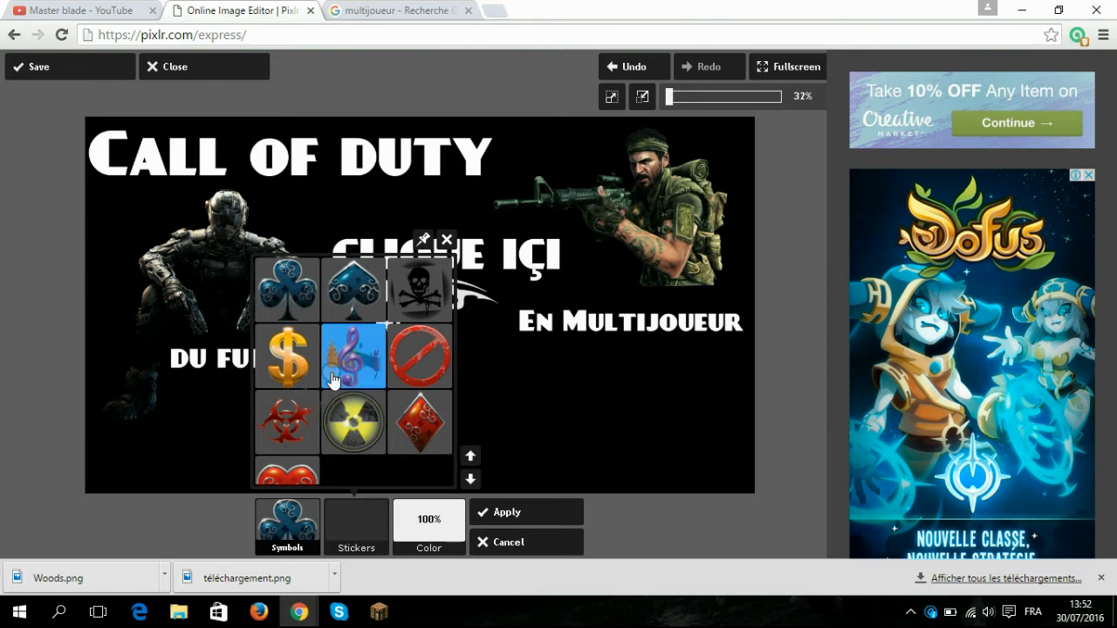
pyautogui.click(429, 370)
pyautogui.moveTo(187, 215); pyautogui.dragTo(672, 428)
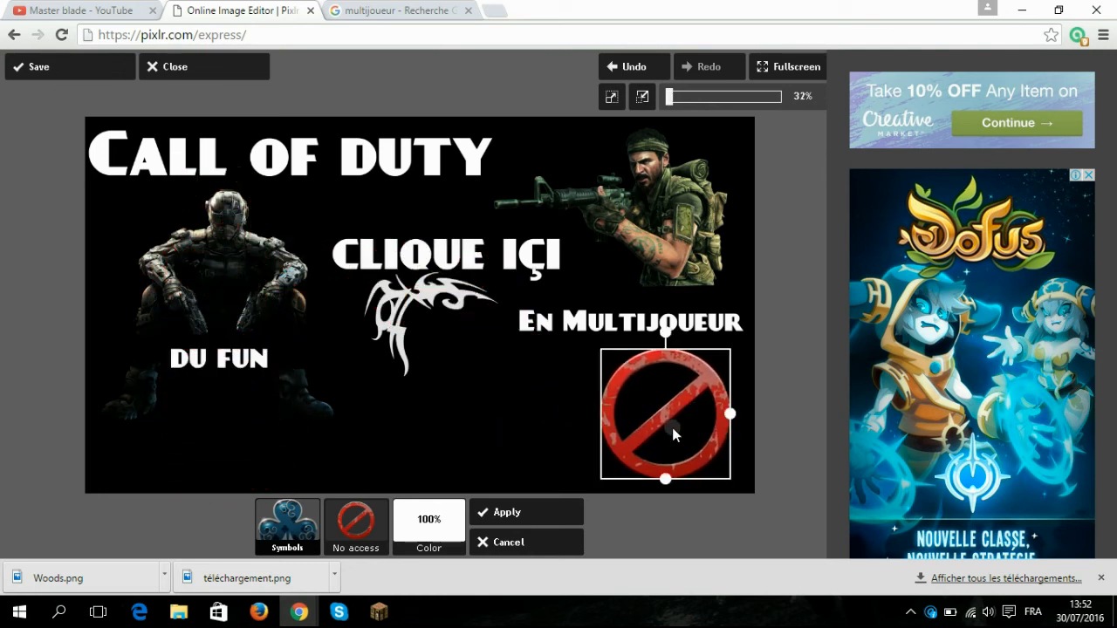
pyautogui.click(546, 512)
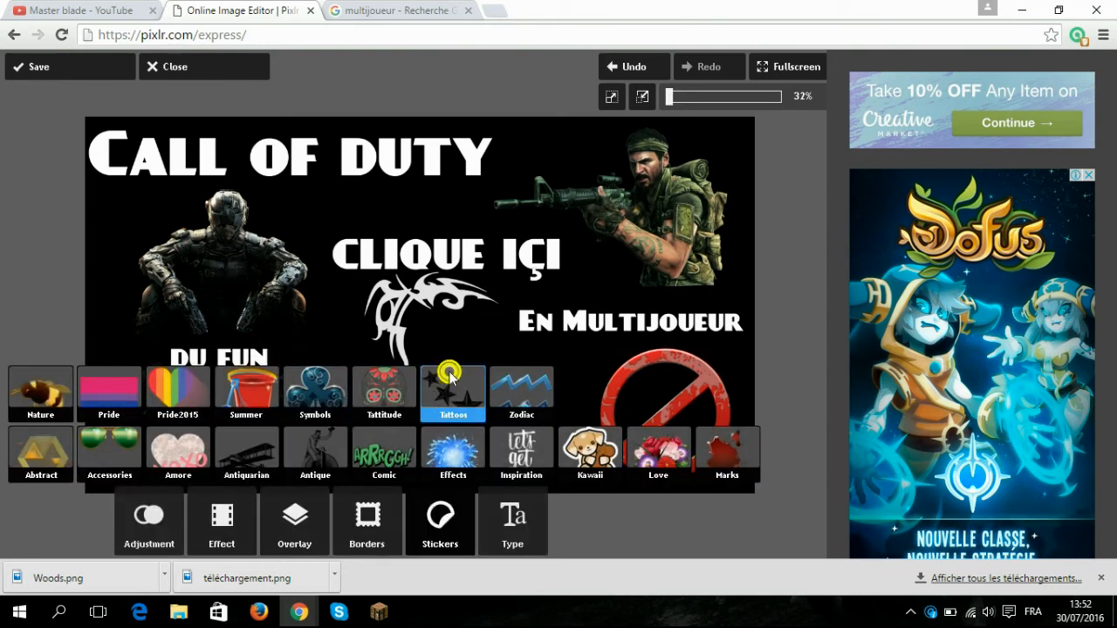
pyautogui.click(449, 375)
pyautogui.click(355, 501)
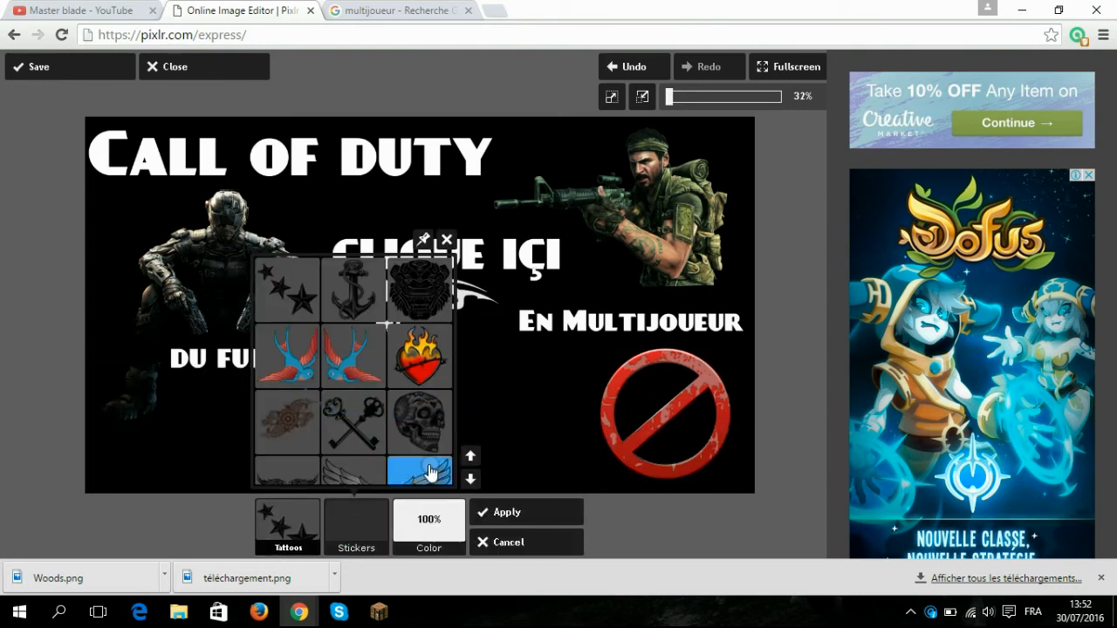
pyautogui.click(479, 482)
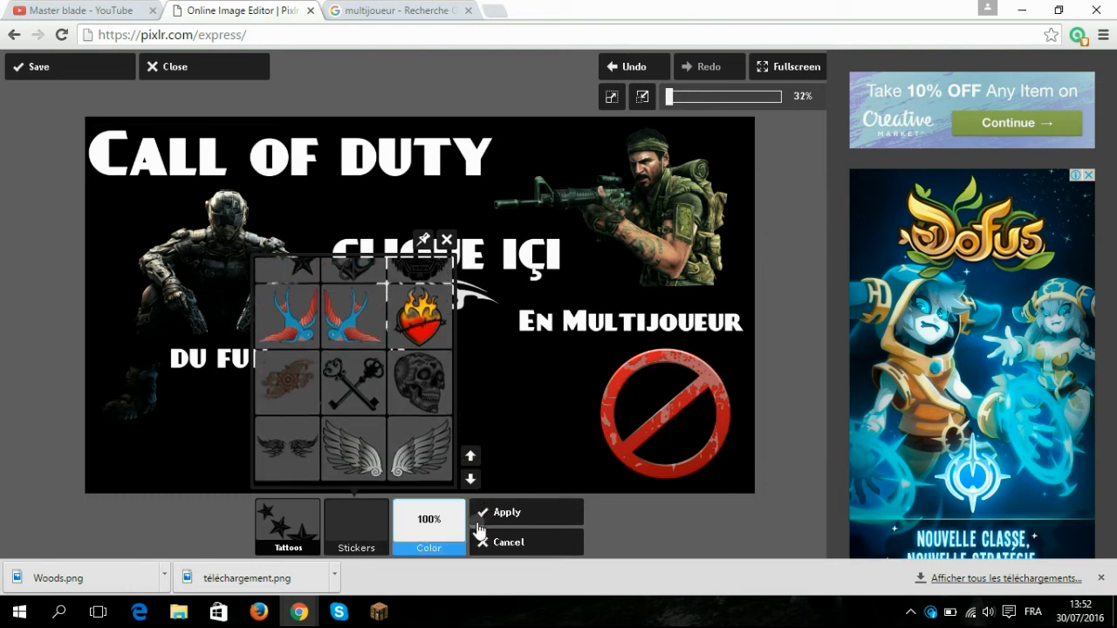
pyautogui.click(499, 543)
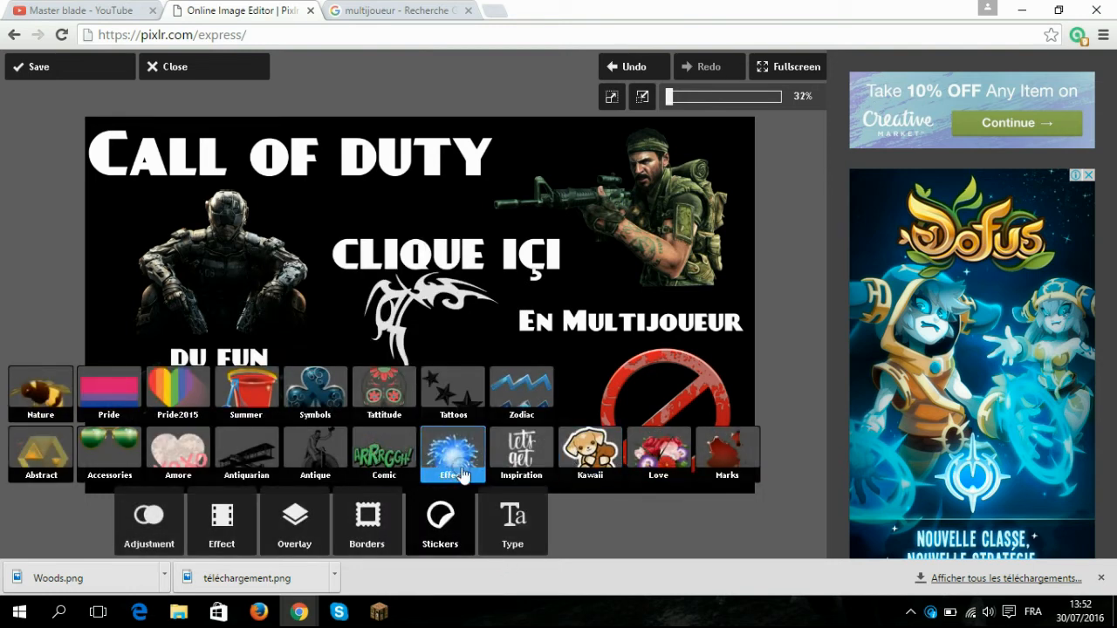
# - Add the green "ARRRGGH!" sticker from the Comic set, shrink it, place it above the soldier's rifle, and apply it
pyautogui.click(356, 469)
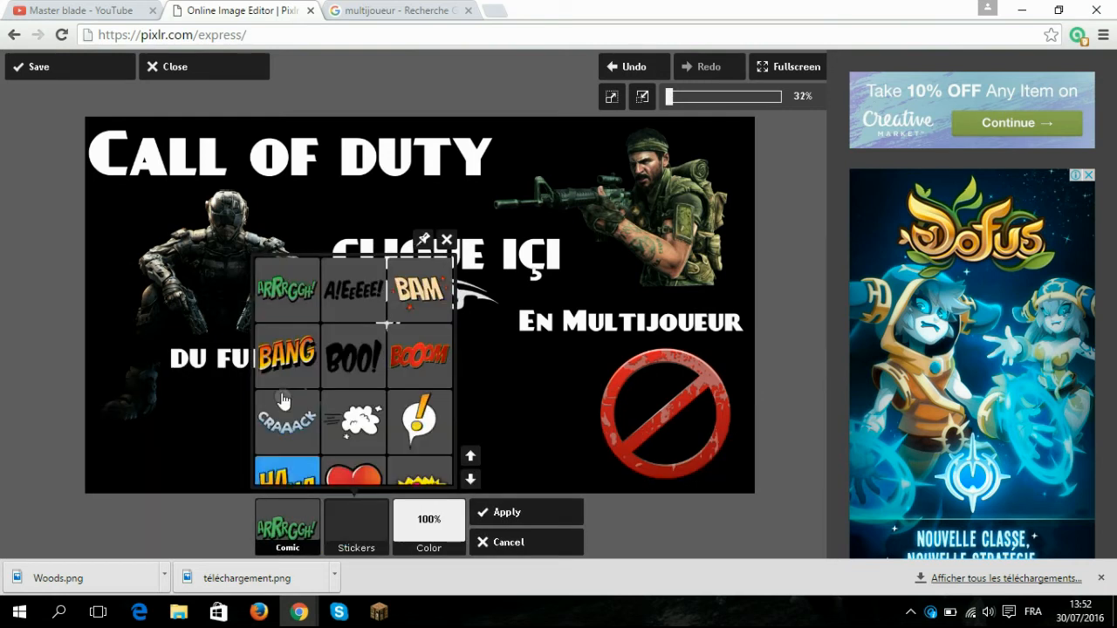
pyautogui.click(288, 289)
pyautogui.moveTo(216, 210); pyautogui.dragTo(613, 140)
pyautogui.moveTo(580, 67); pyautogui.dragTo(563, 186)
pyautogui.moveTo(617, 140); pyautogui.dragTo(578, 145)
pyautogui.click(504, 512)
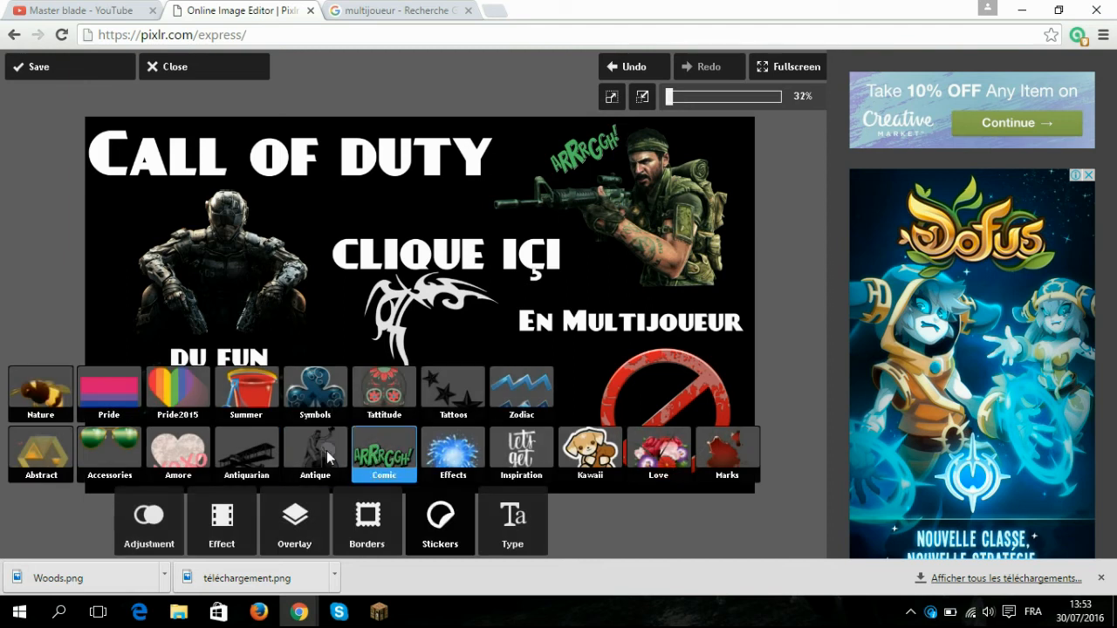
# - Add the "BANG" sticker from the Comic set, place it below "DU FUN", and apply it
pyautogui.click(376, 455)
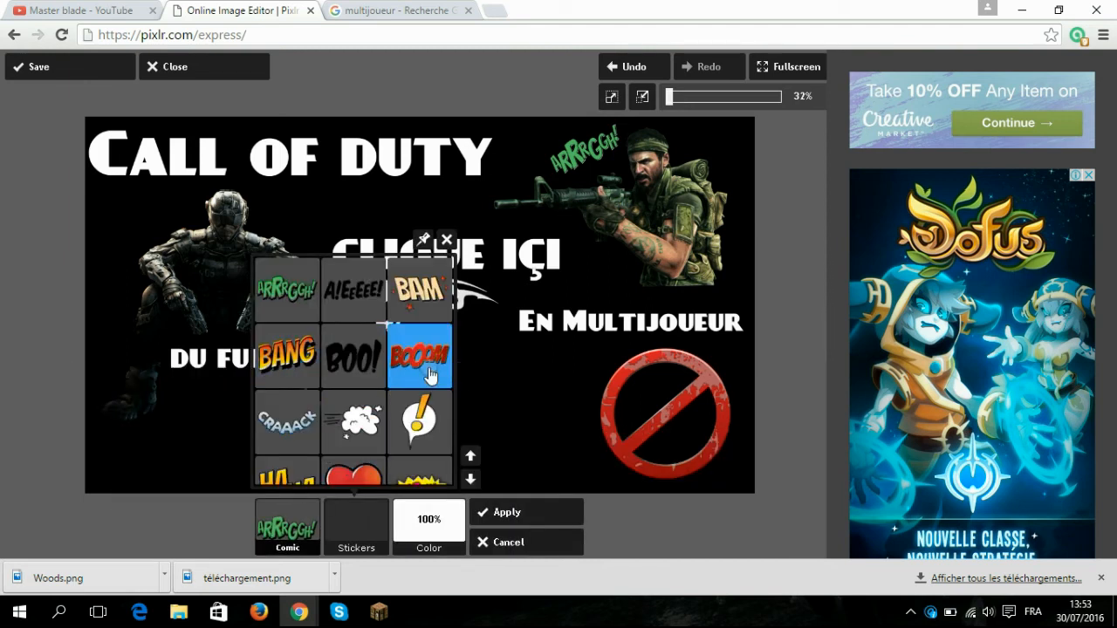
pyautogui.click(281, 360)
pyautogui.moveTo(157, 194); pyautogui.dragTo(212, 427)
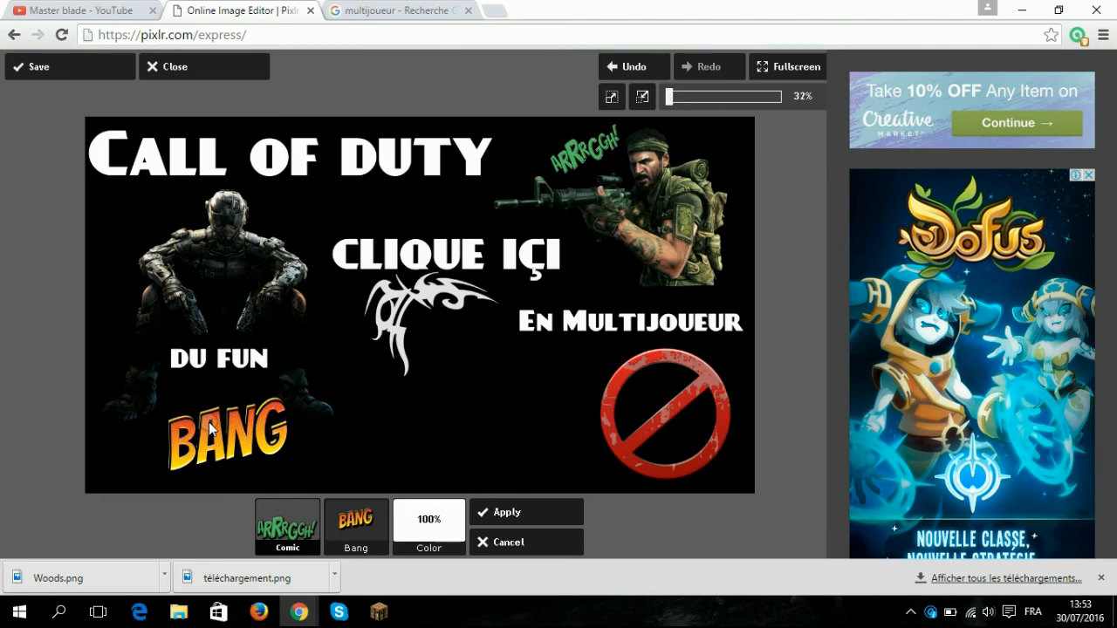
pyautogui.click(494, 508)
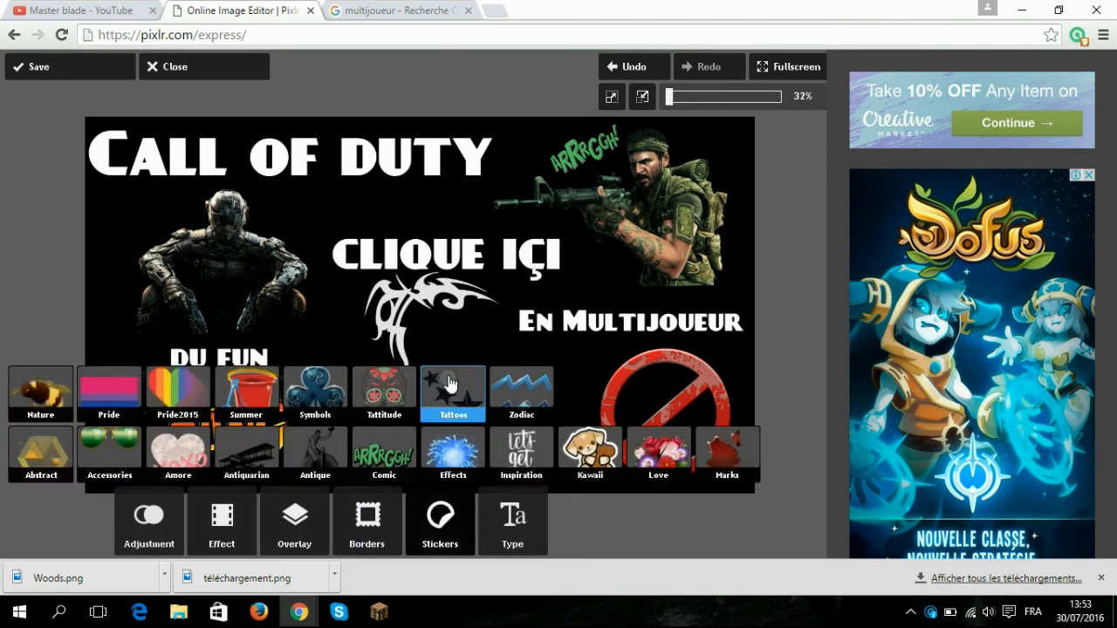
# - Switch to the Google Images page and search for "Images de fléche png"
pyautogui.click(386, 10)
pyautogui.scroll(4, 331, 328)
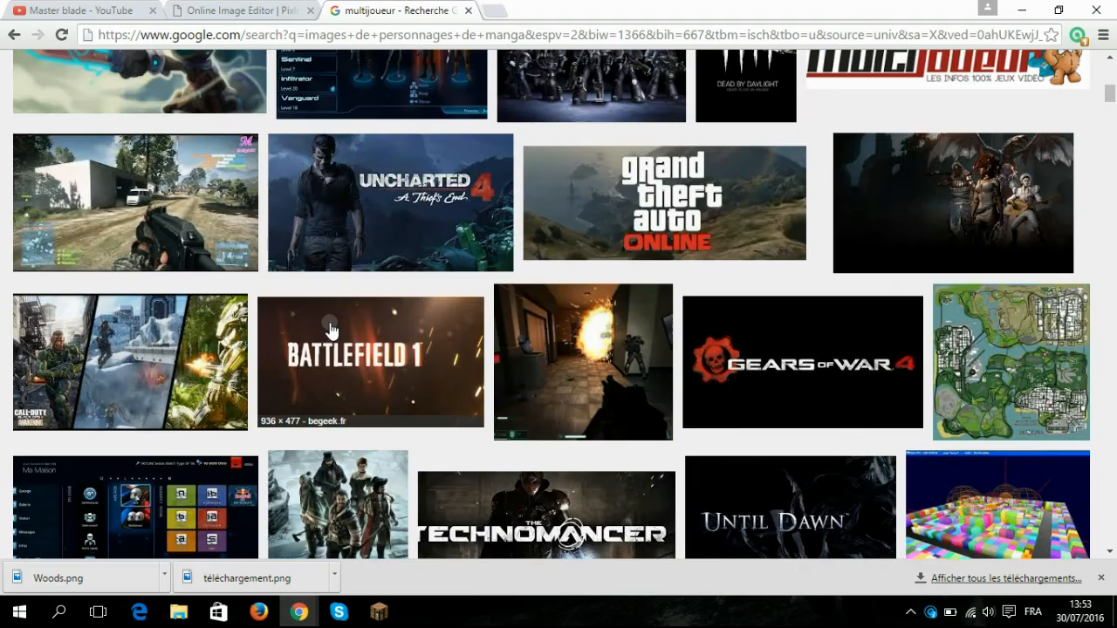
pyautogui.scroll(10, 331, 329)
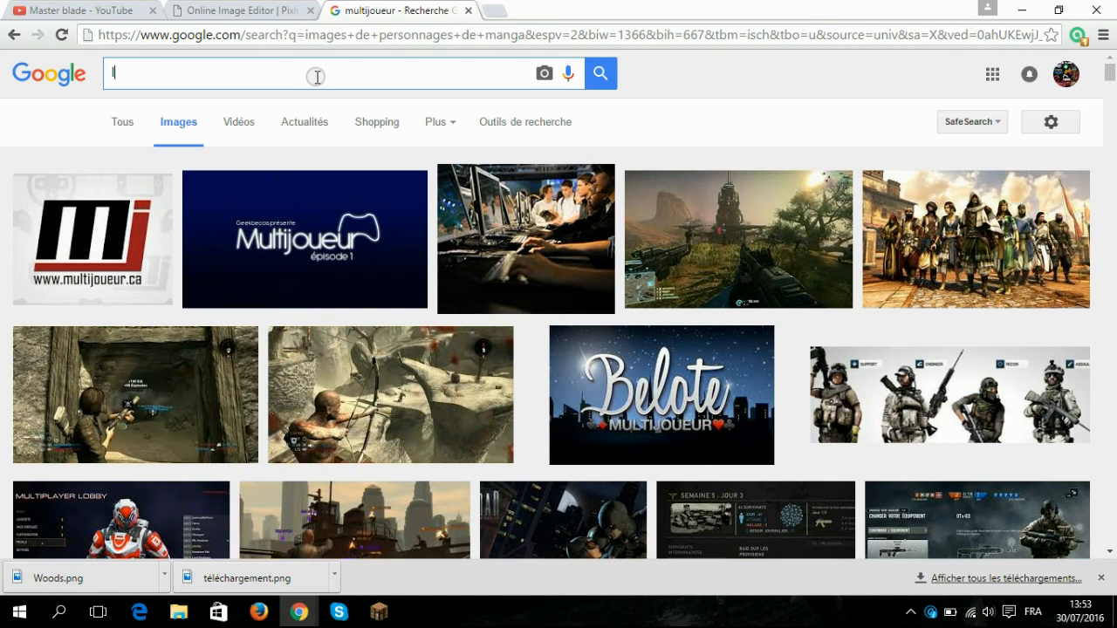
pyautogui.write('s de f')
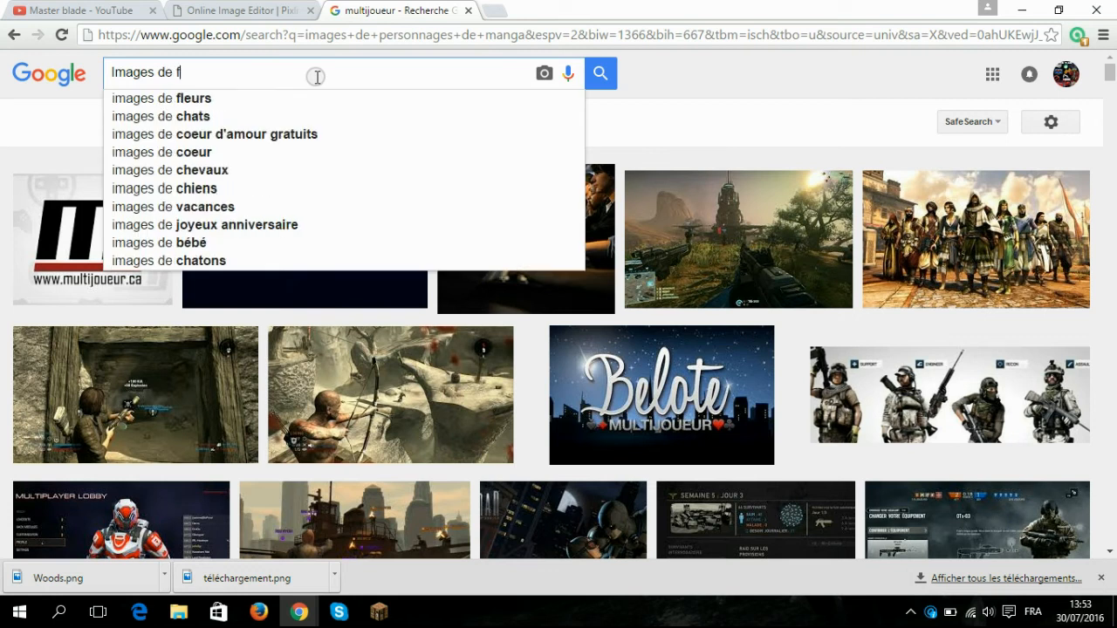
pyautogui.write('léche')
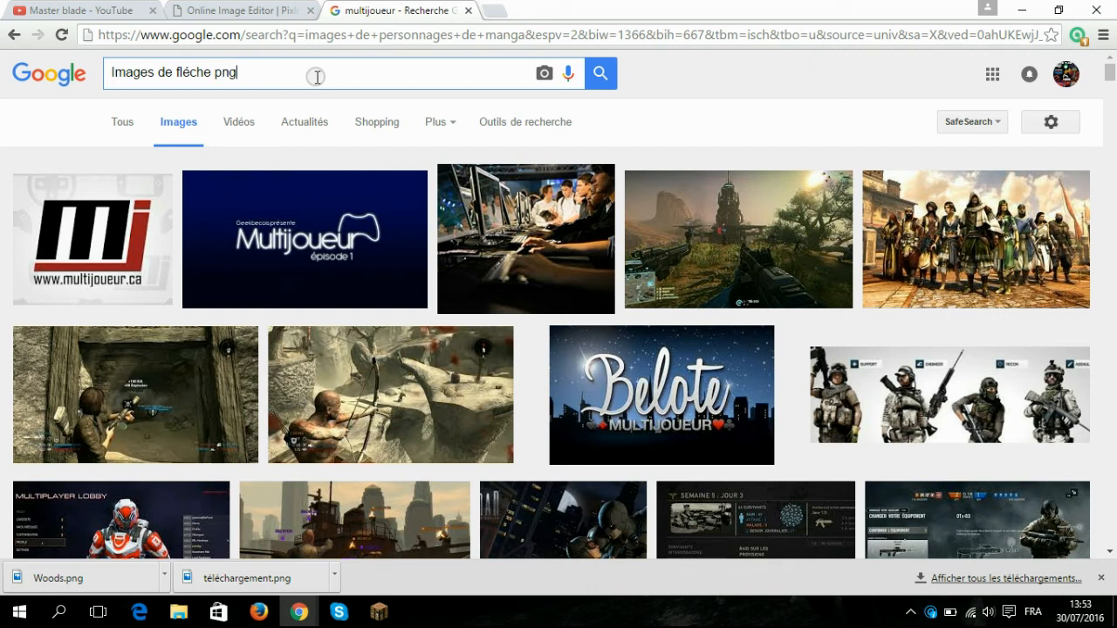
pyautogui.write(' png')
pyautogui.press('Return')
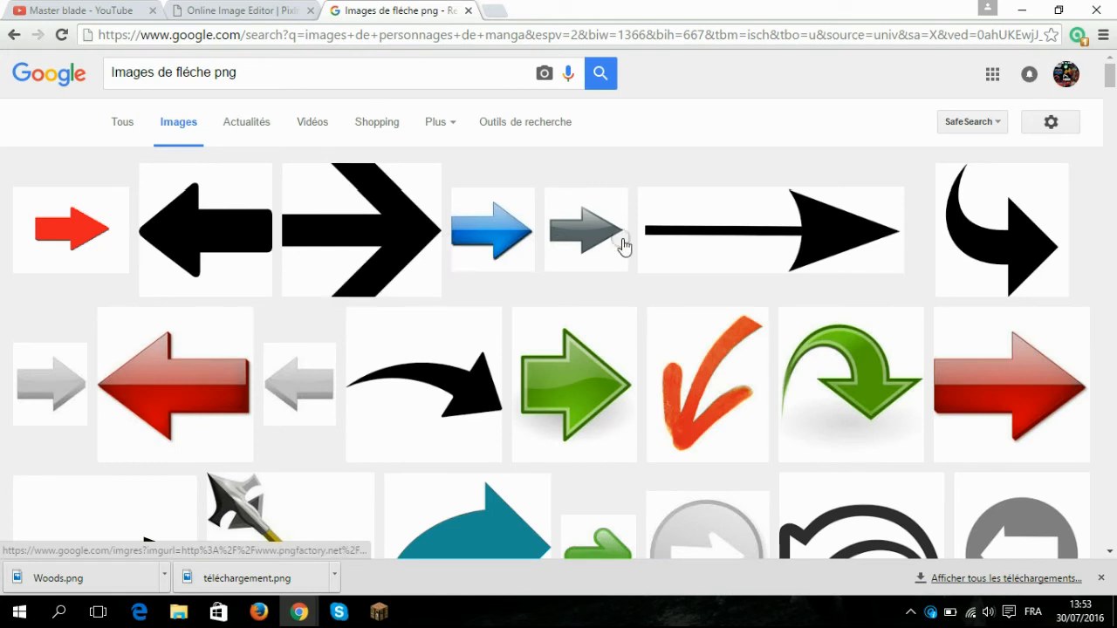
# - Preview several black arrow images and save the small right-pointing arrow with the notched tail as fleche_noire in PNG format
pyautogui.click(685, 226)
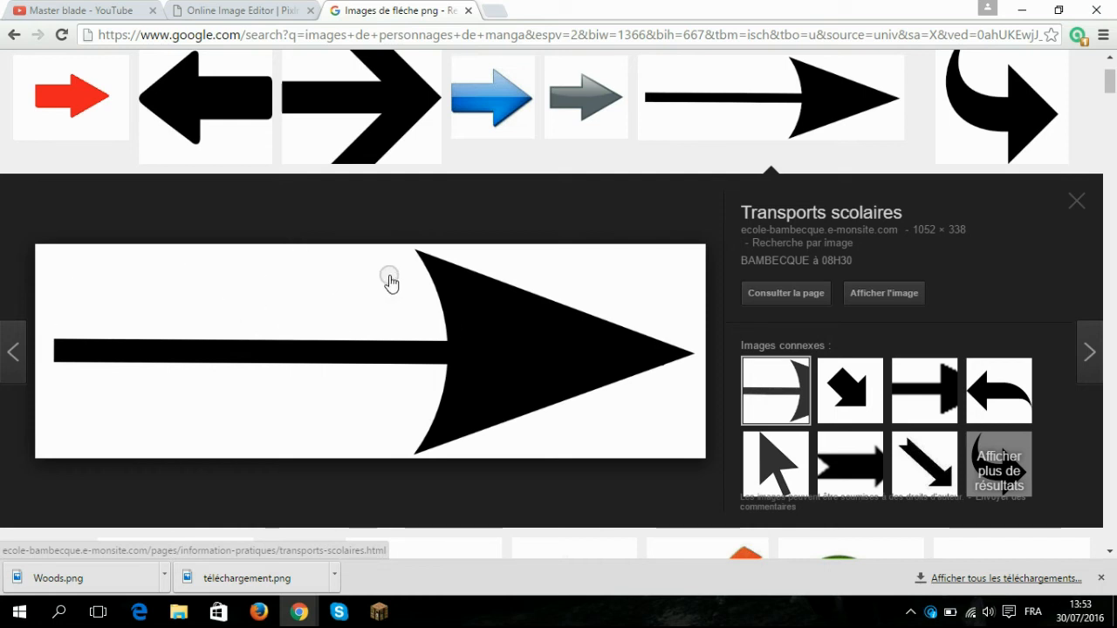
pyautogui.click(903, 450)
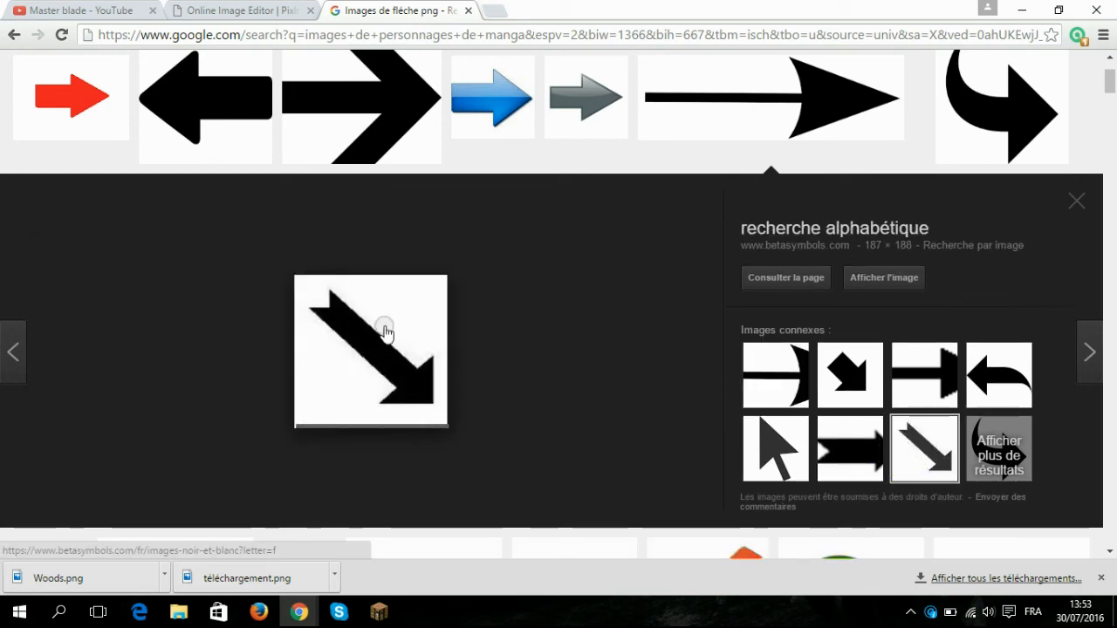
pyautogui.click(835, 436)
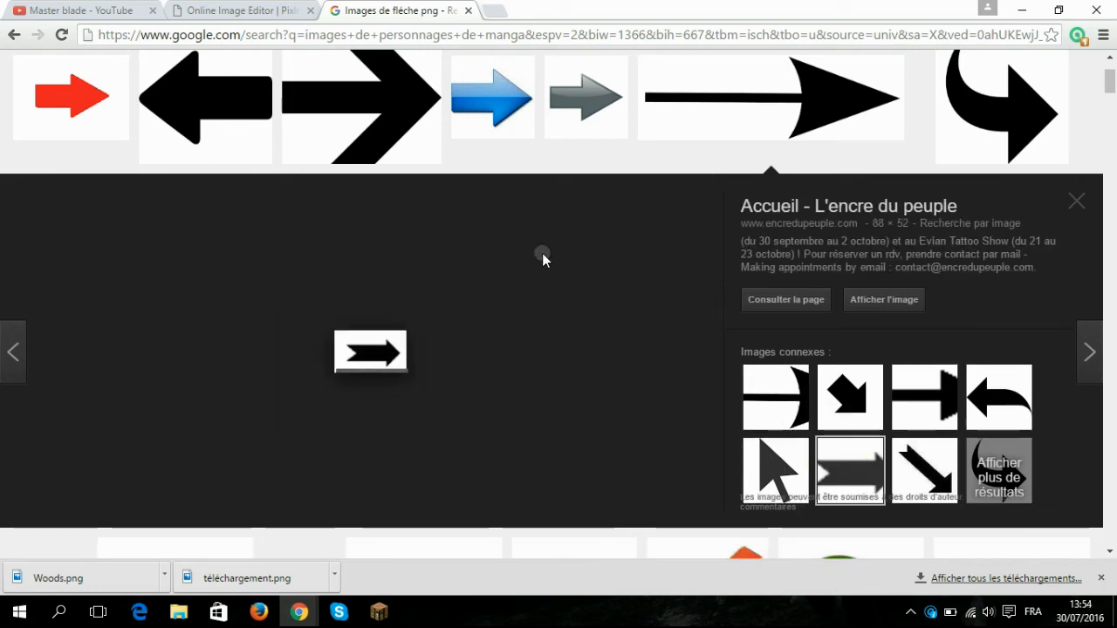
pyautogui.rightClick(385, 353)
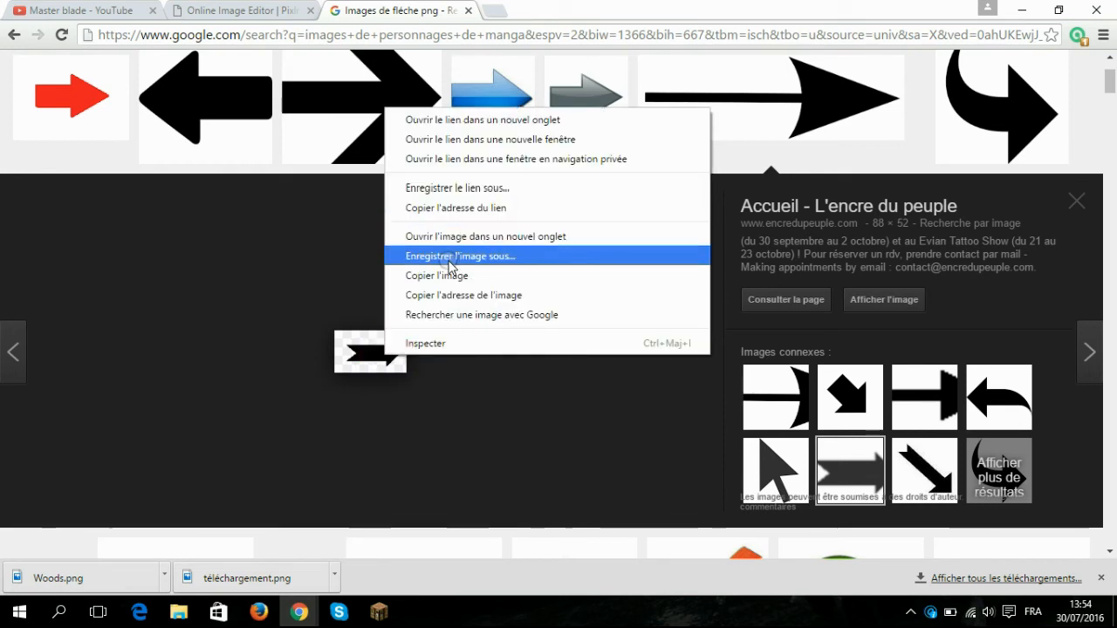
pyautogui.click(452, 257)
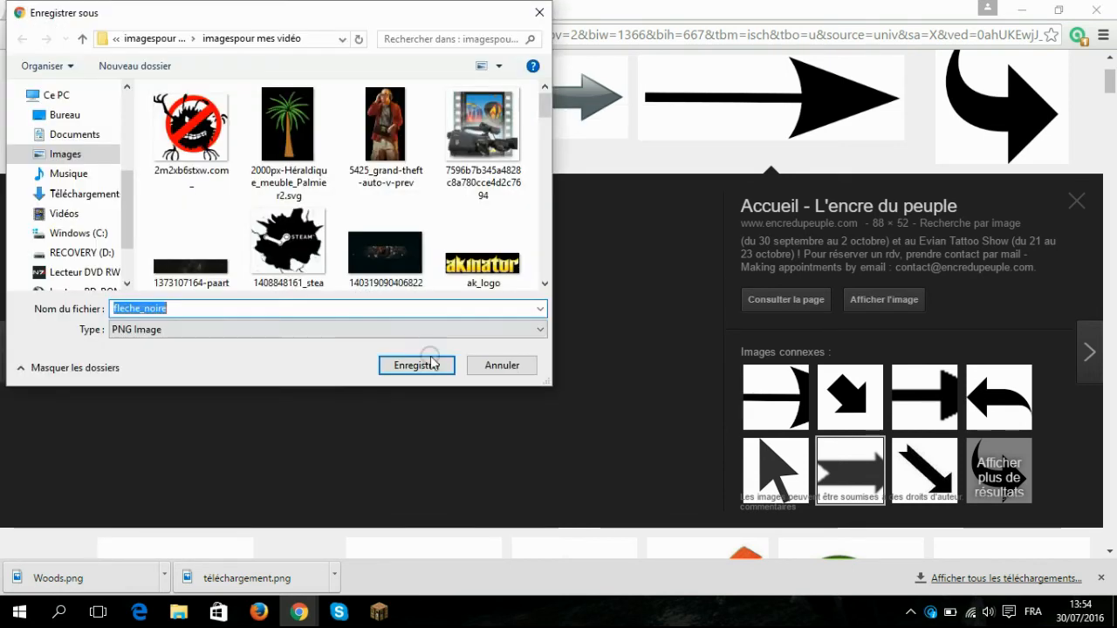
pyautogui.click(417, 365)
# - Switch back to Pixlr Express and try to add the fleche_noire image below the tribal tattoo
pyautogui.hotkey('ctrl', 'shift', 'Tab')
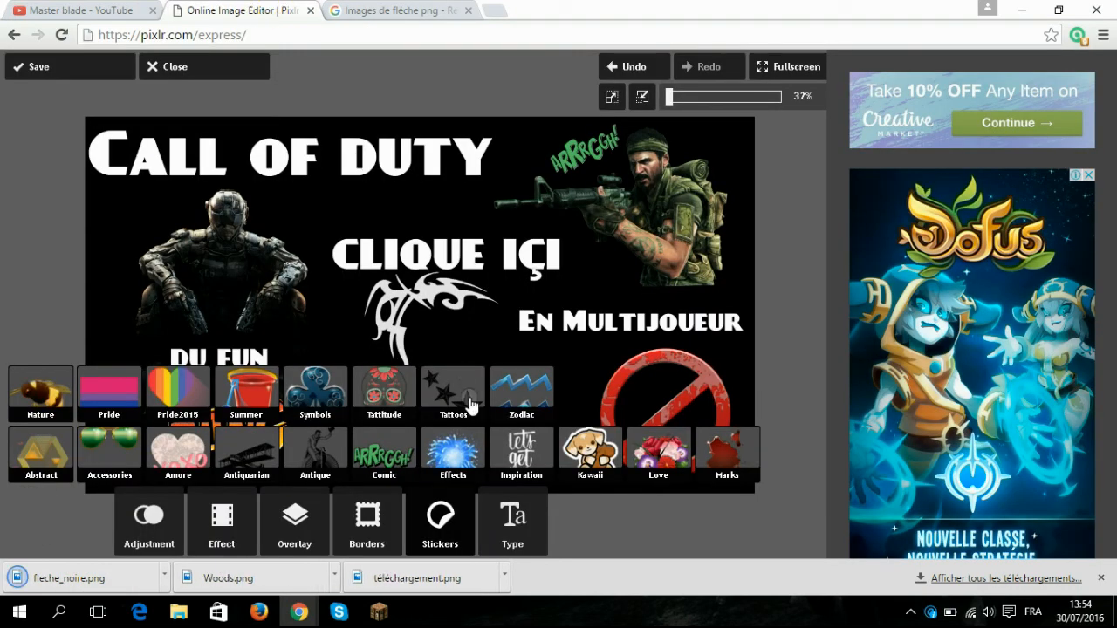
pyautogui.click(150, 511)
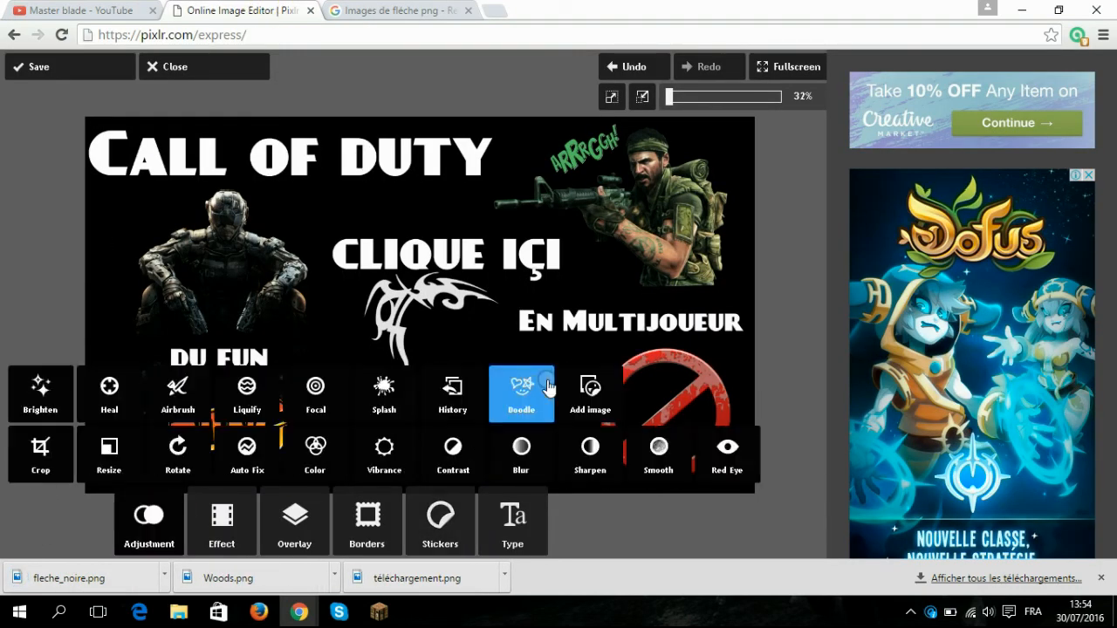
pyautogui.click(579, 375)
pyautogui.click(316, 523)
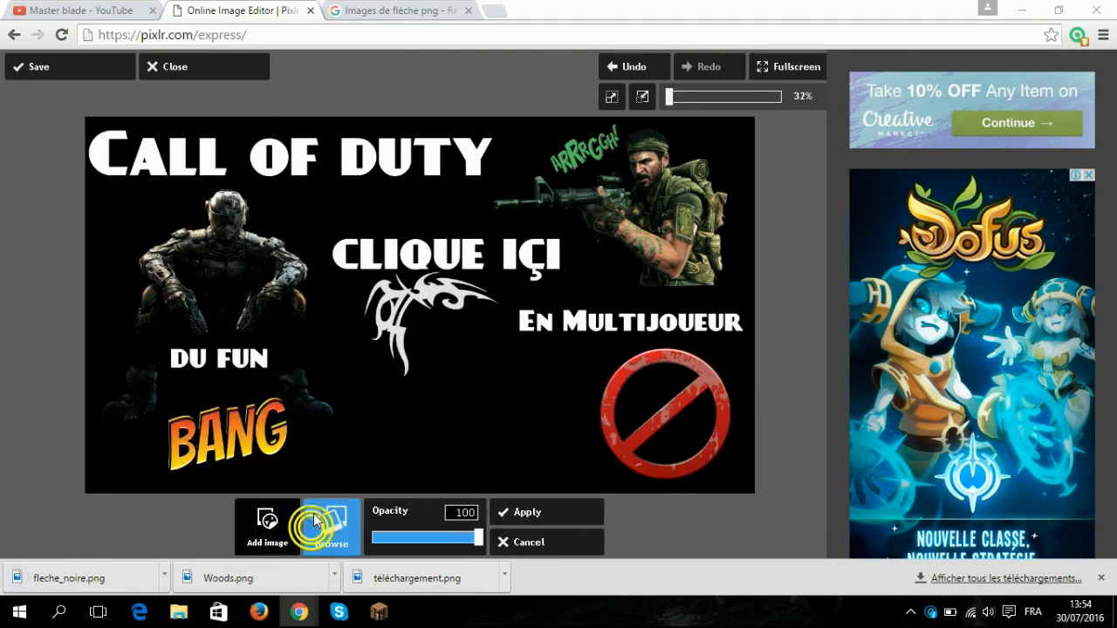
pyautogui.scroll(-8, 349, 299)
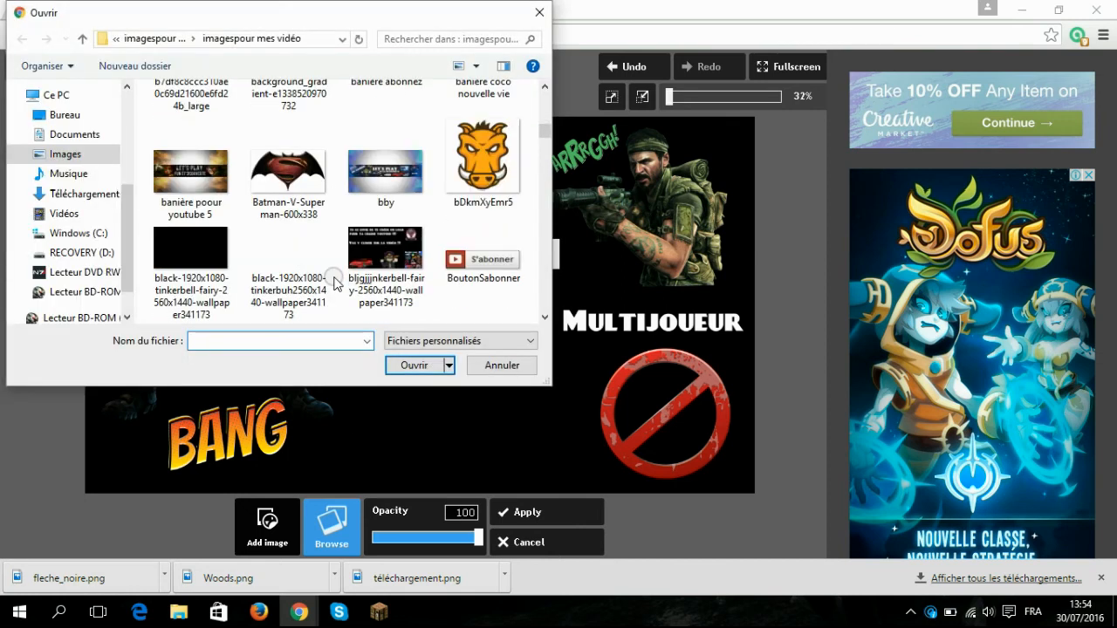
pyautogui.scroll(-8, 336, 282)
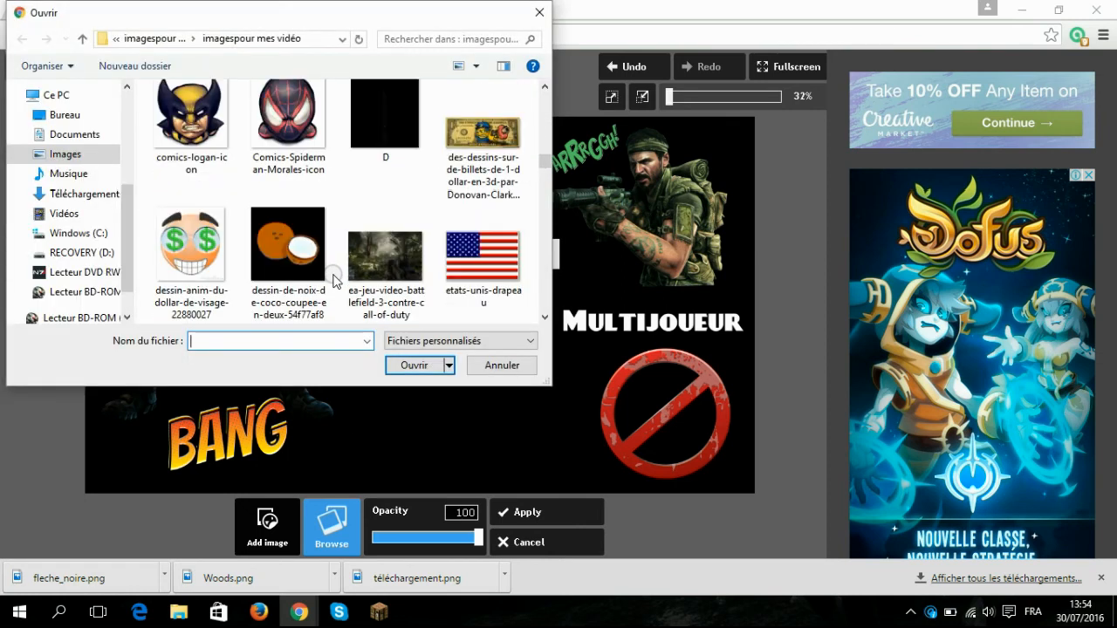
pyautogui.scroll(-5, 331, 274)
pyautogui.doubleClick(388, 183)
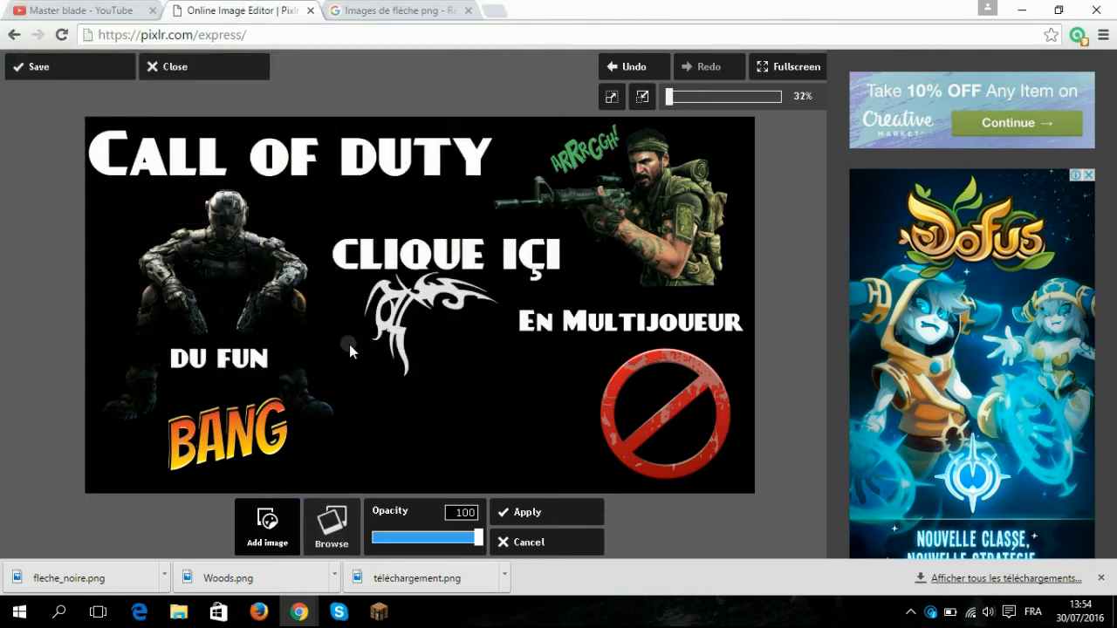
pyautogui.moveTo(424, 428); pyautogui.dragTo(515, 428)
pyautogui.moveTo(396, 413); pyautogui.dragTo(475, 425)
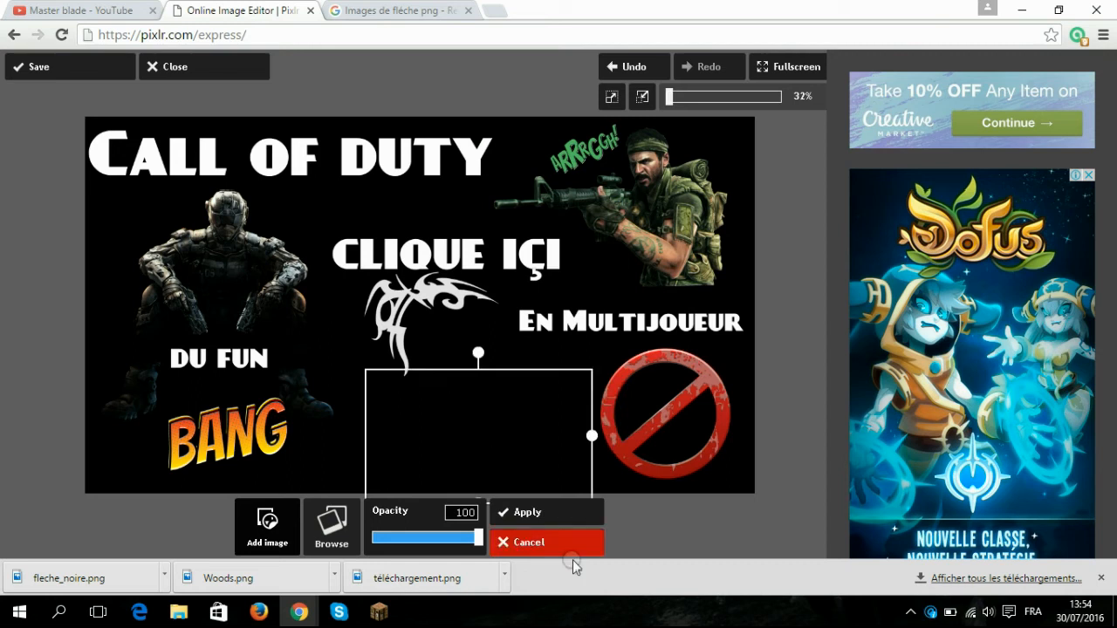
pyautogui.click(578, 546)
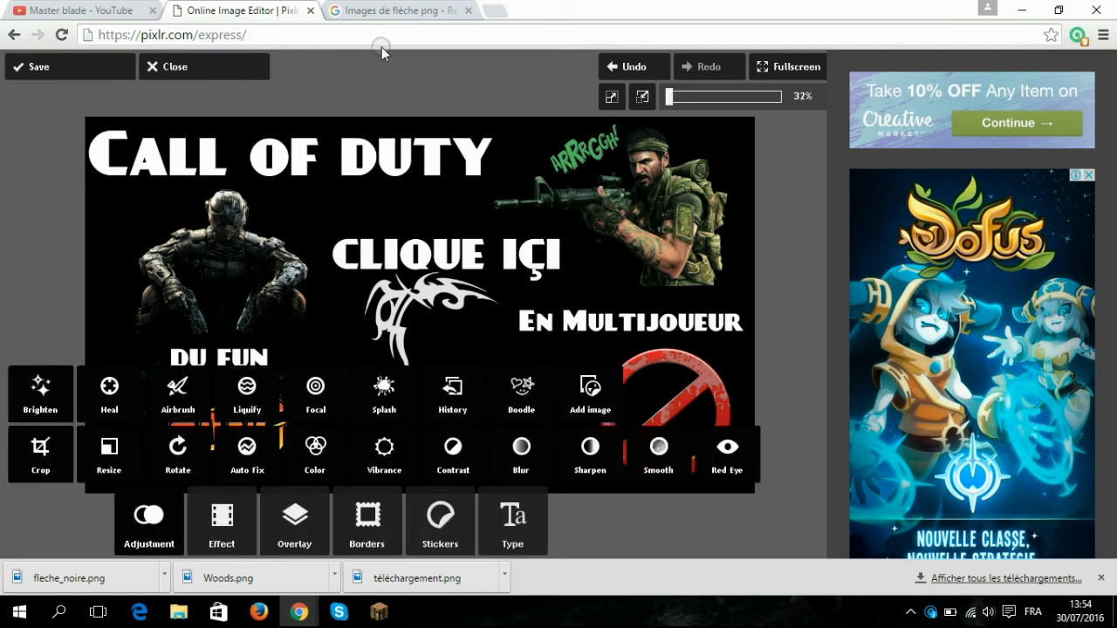
# - Switch to the Google Images results and save the curved green downward arrow as go-jump-3.png in the video images folder
pyautogui.click(389, 13)
pyautogui.scroll(-5, 538, 330)
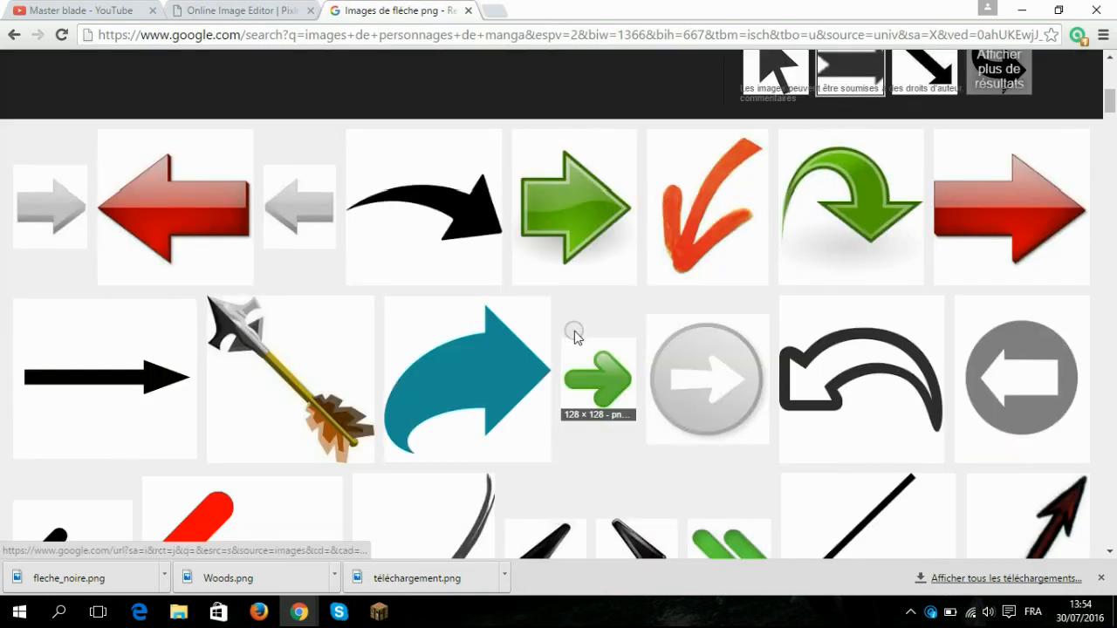
pyautogui.click(824, 193)
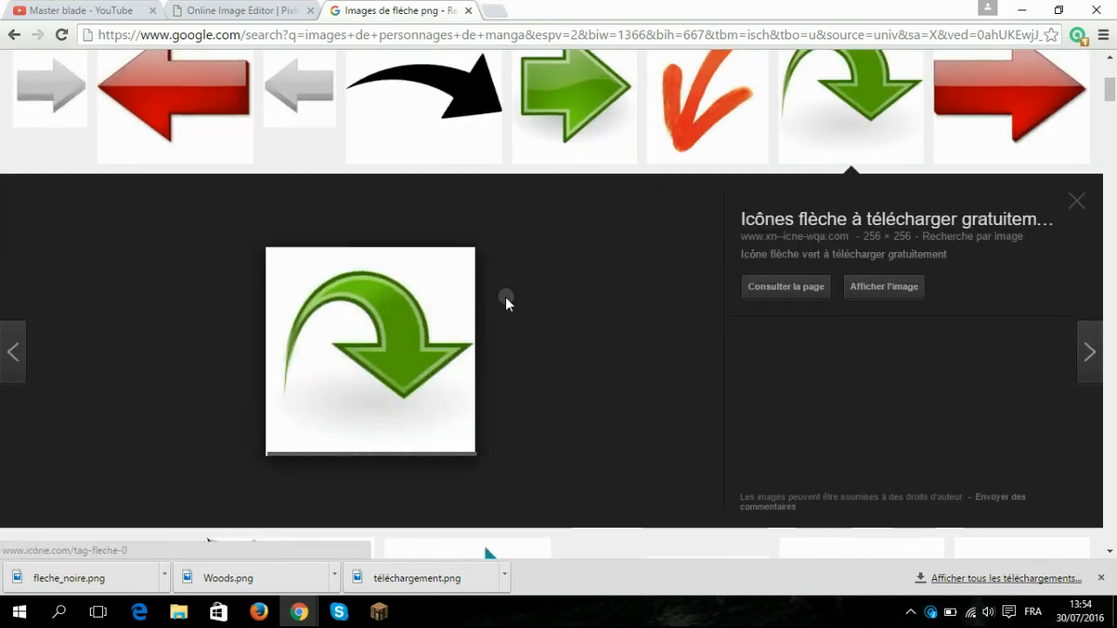
pyautogui.rightClick(368, 348)
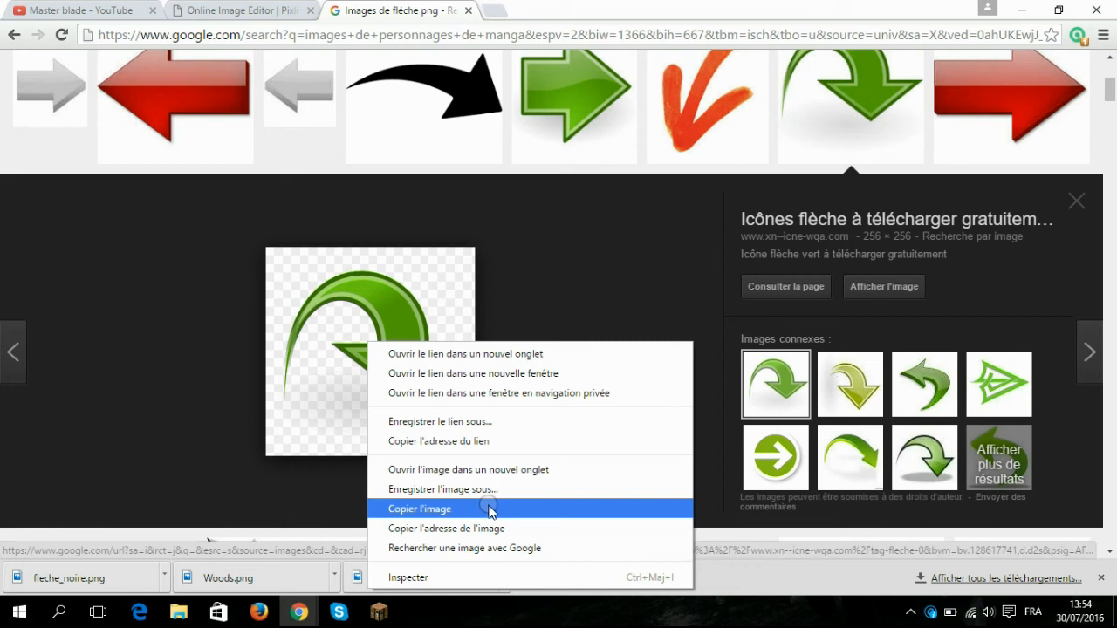
pyautogui.click(486, 490)
pyautogui.click(417, 362)
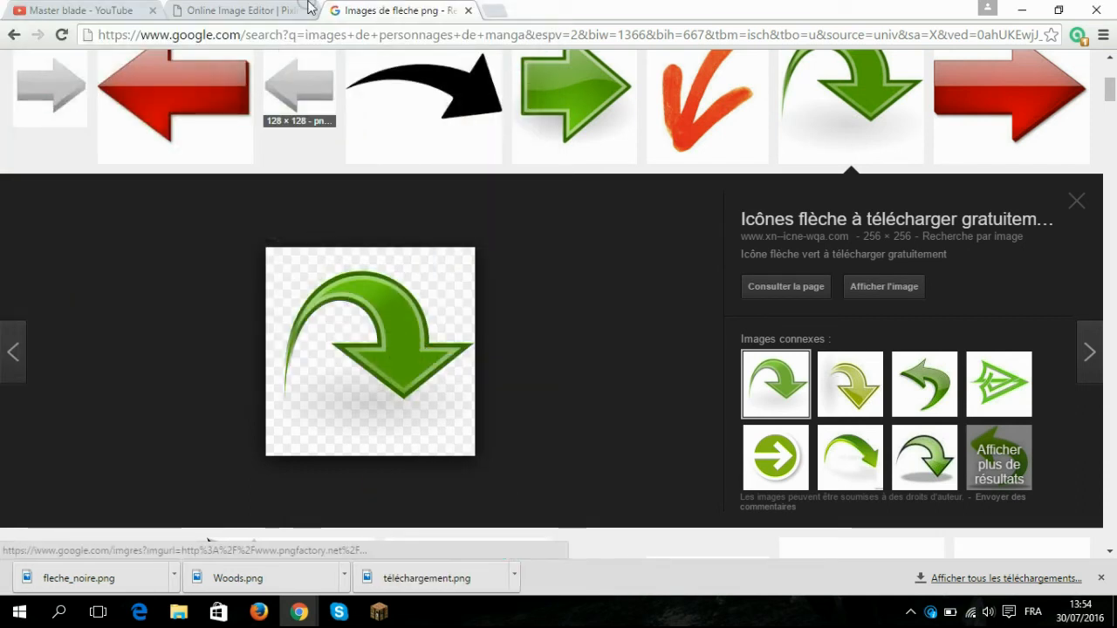
# - Switch back to Pixlr Express and add the go-jump-3 image to the graphic
pyautogui.click(253, 10)
pyautogui.click(589, 393)
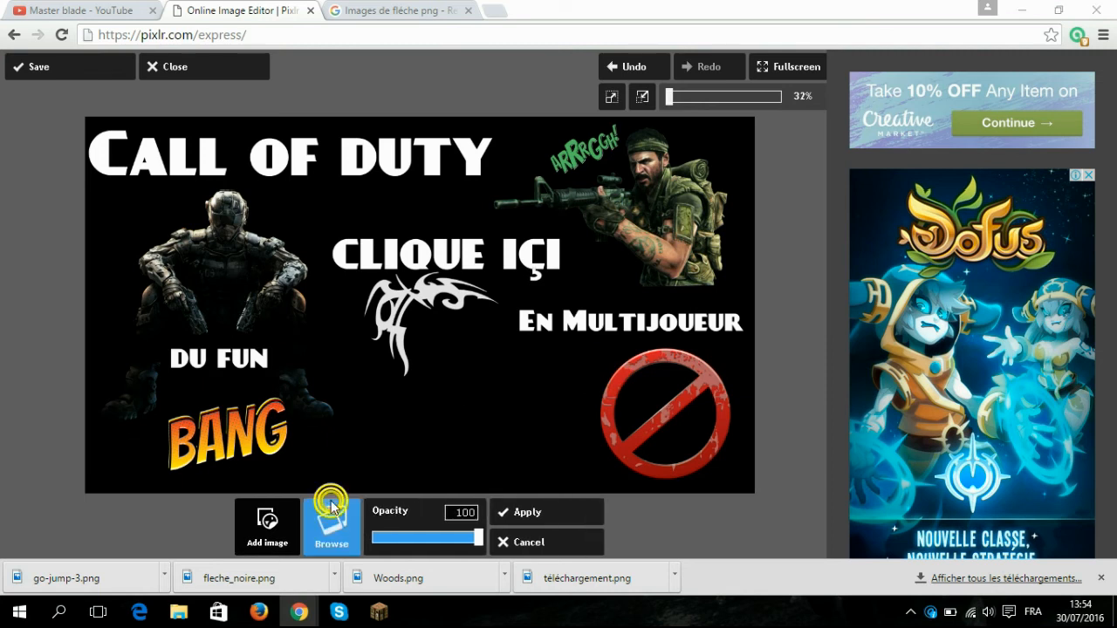
pyautogui.click(331, 506)
pyautogui.scroll(-5, 316, 228)
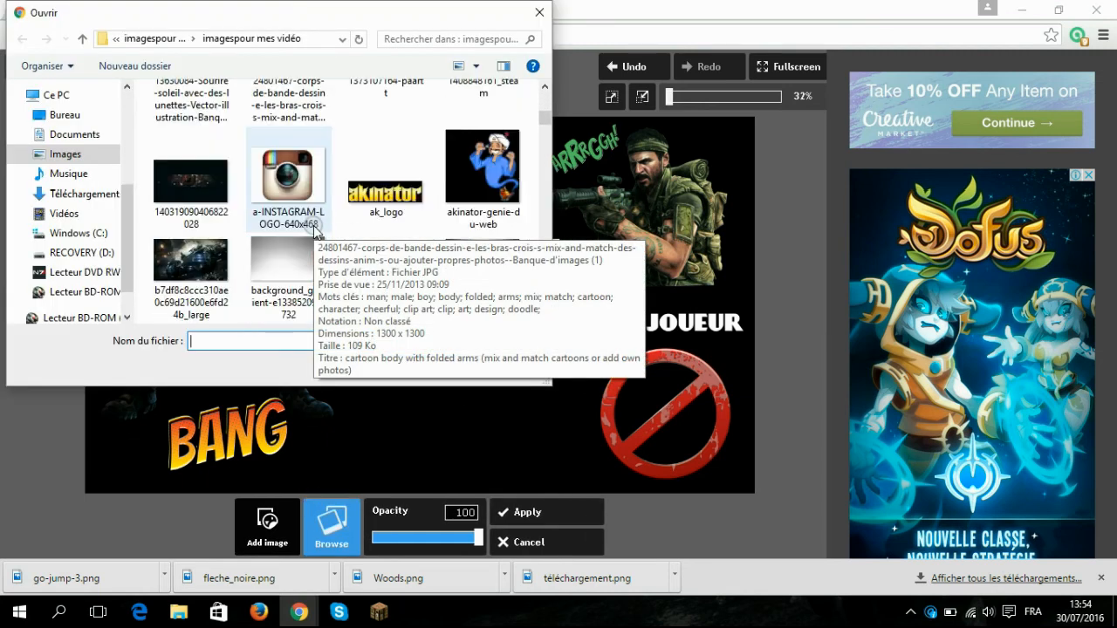
pyautogui.scroll(-8, 316, 228)
pyautogui.scroll(-5, 279, 301)
pyautogui.scroll(-5, 278, 291)
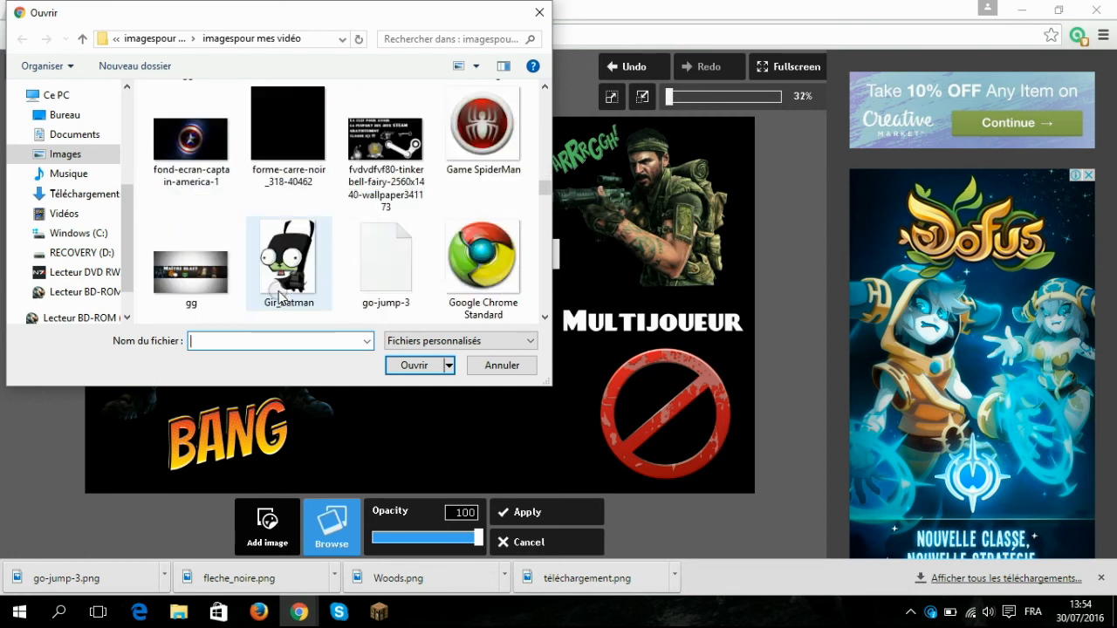
pyautogui.doubleClick(369, 178)
# - Place the green arrow below the tribal tattoo, enlarge it, rotate it to point up and to the right, and apply it
pyautogui.moveTo(147, 174); pyautogui.dragTo(555, 412)
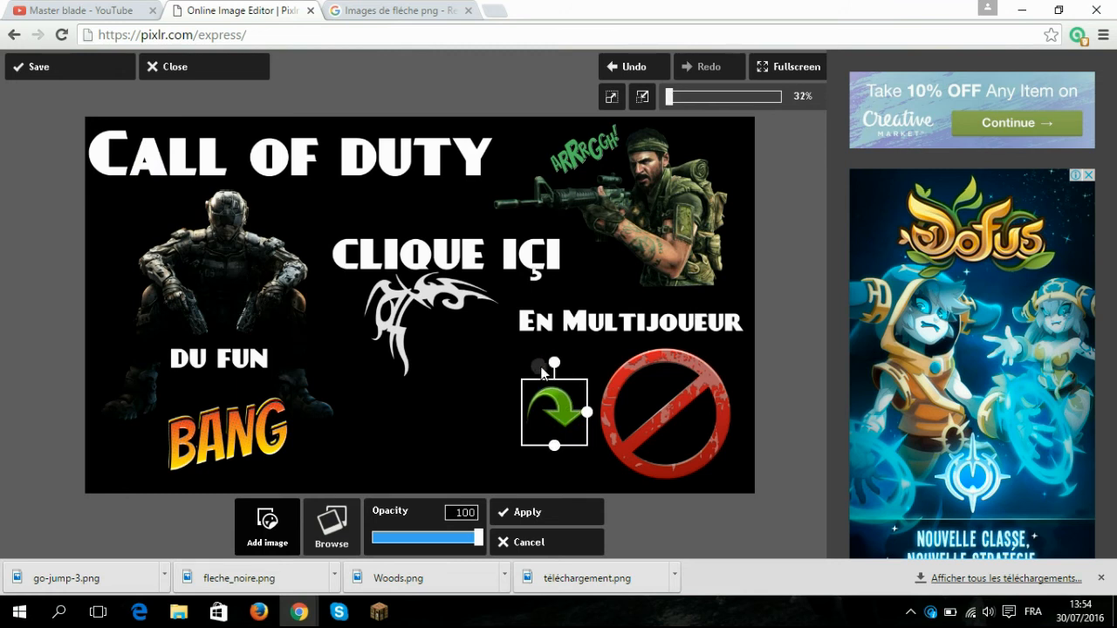
pyautogui.moveTo(555, 363); pyautogui.dragTo(448, 459)
pyautogui.moveTo(406, 436)
pyautogui.mouseDown()
pyautogui.moveTo(438, 419)
pyautogui.moveTo(424, 425)
pyautogui.mouseUp()
pyautogui.moveTo(467, 454); pyautogui.dragTo(431, 440)
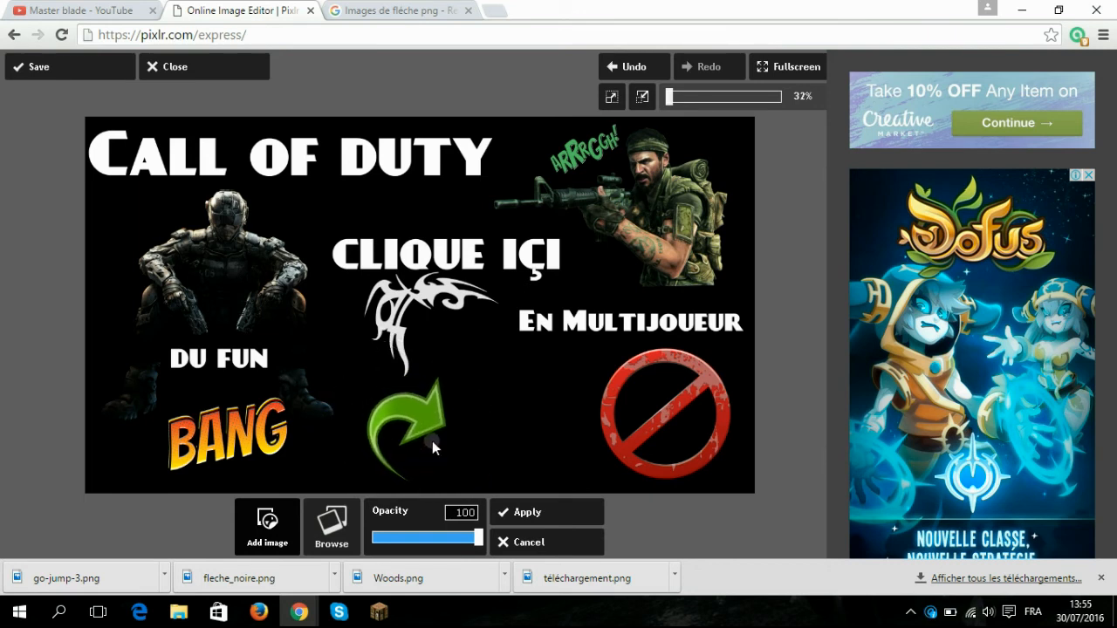
pyautogui.click(504, 508)
# - Add the BoutonSabonner image to the graphic
pyautogui.click(573, 398)
pyautogui.click(338, 523)
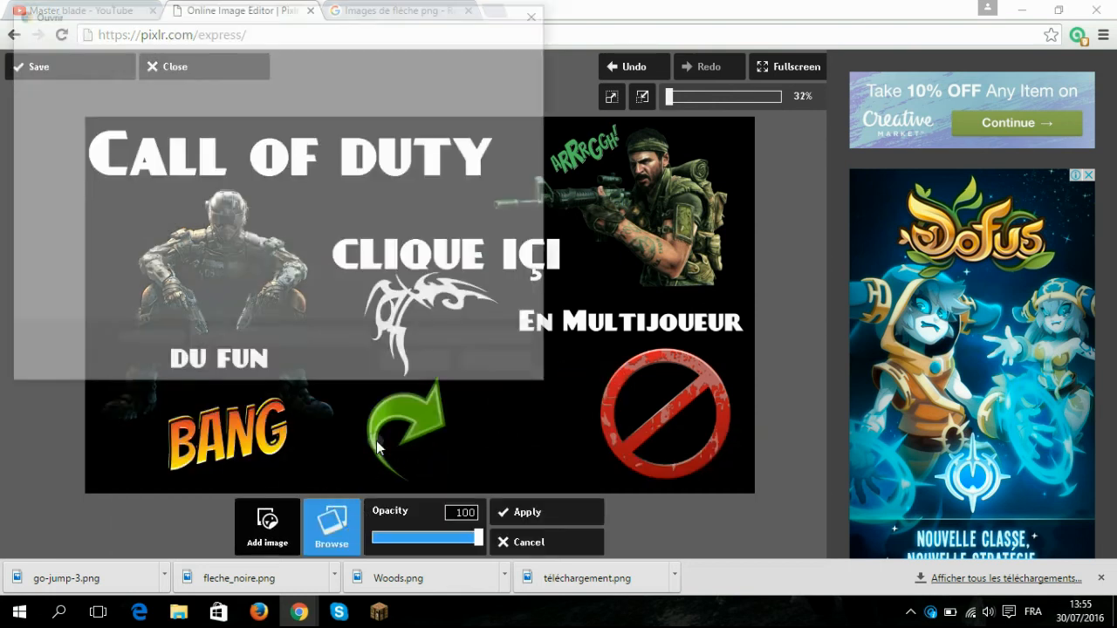
pyautogui.scroll(-5, 363, 235)
pyautogui.scroll(-5, 363, 233)
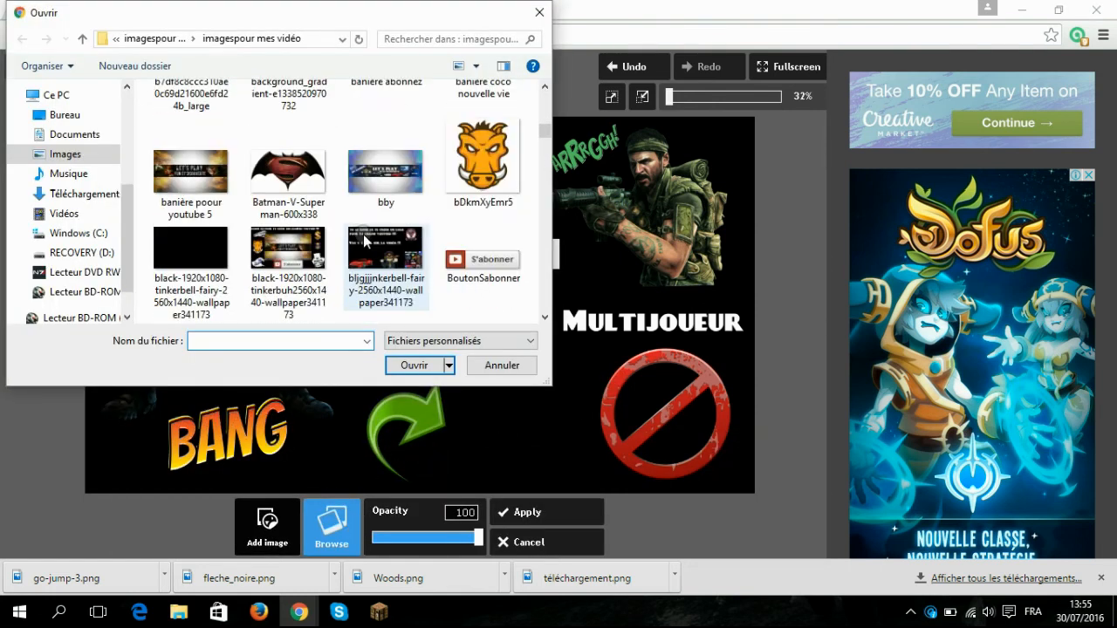
pyautogui.doubleClick(486, 162)
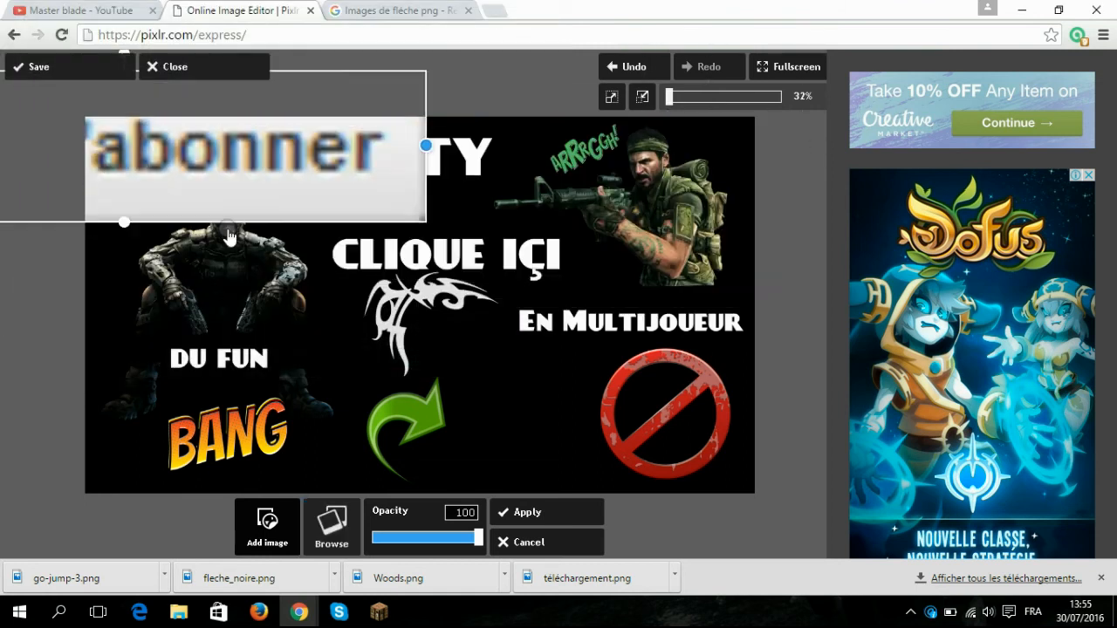
# - Shrink the "S'abonner" button image, place it just right of the green arrow near the lower edge, and apply it
pyautogui.moveTo(664, 188); pyautogui.dragTo(952, 185)
pyautogui.moveTo(553, 198); pyautogui.dragTo(388, 217)
pyautogui.moveTo(614, 239); pyautogui.dragTo(559, 261)
pyautogui.moveTo(688, 225); pyautogui.dragTo(542, 469)
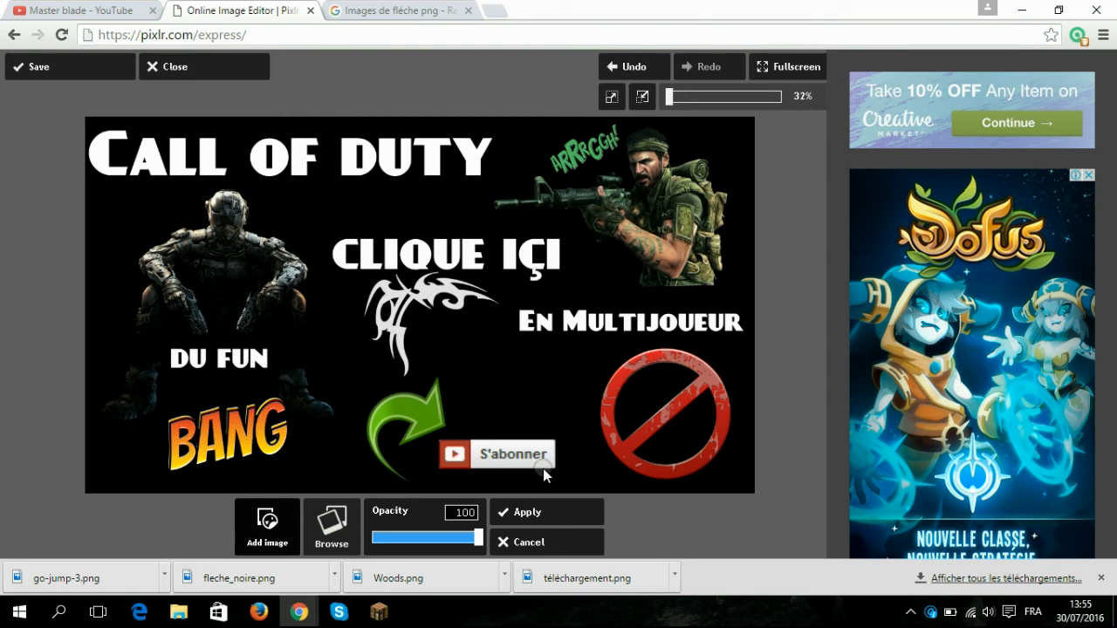
pyautogui.click(555, 515)
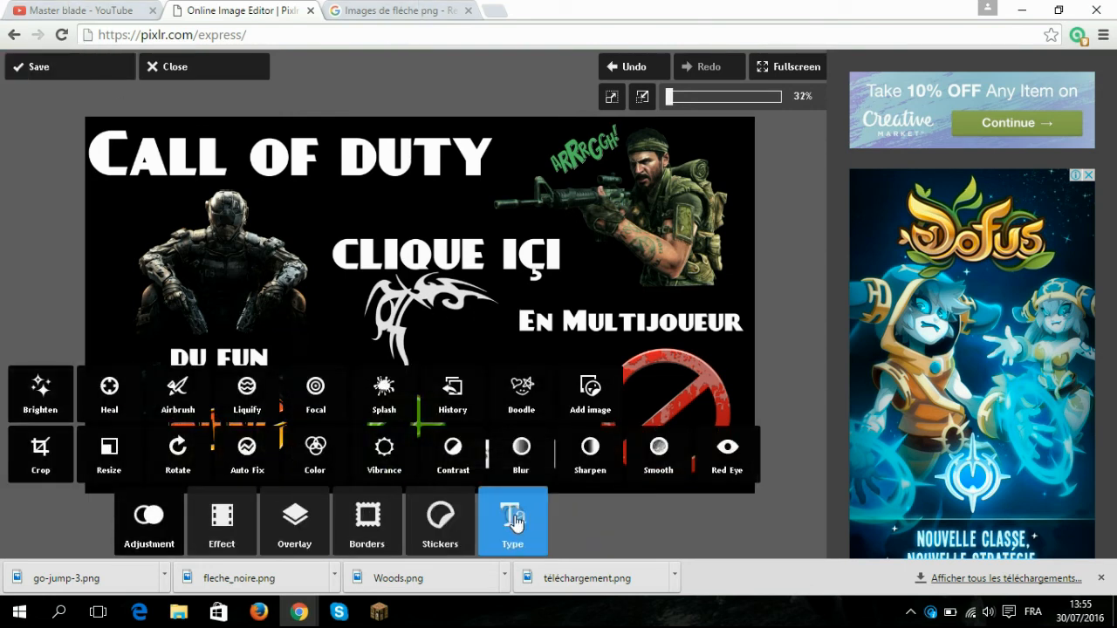
# - Add the green thumbs-up image from the video images folder to the graphic
pyautogui.click(591, 412)
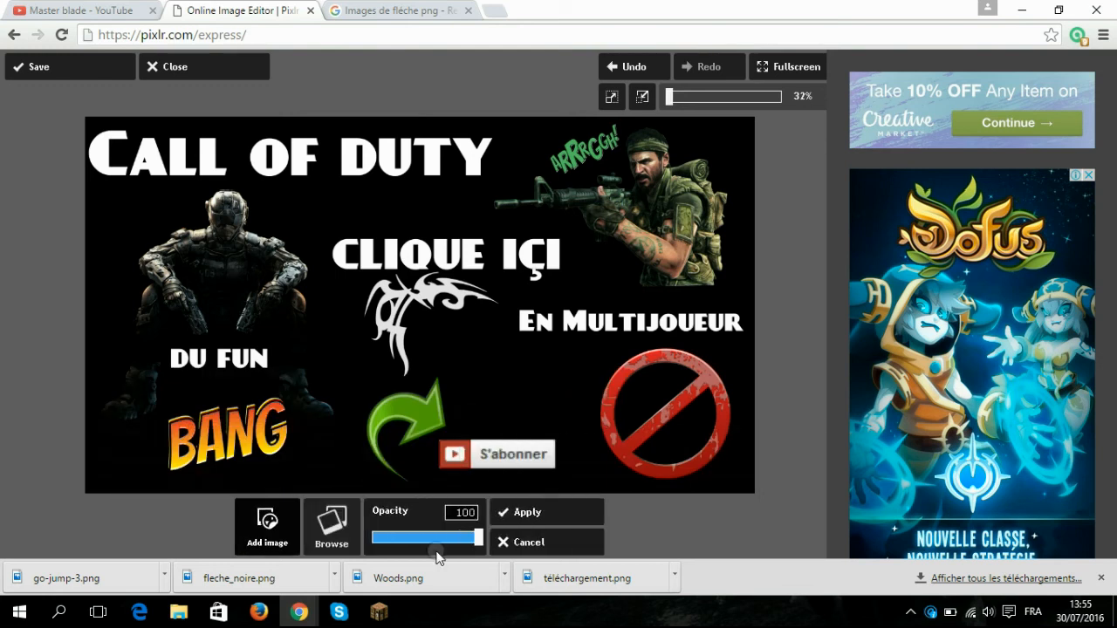
pyautogui.click(332, 524)
pyautogui.scroll(-5, 281, 274)
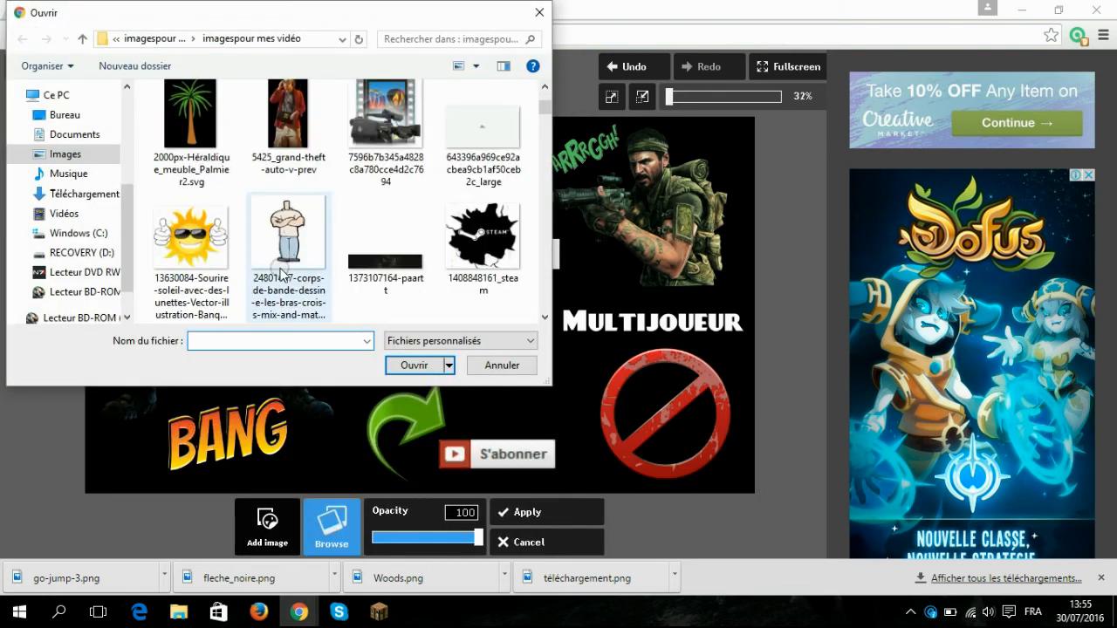
pyautogui.scroll(-8, 281, 274)
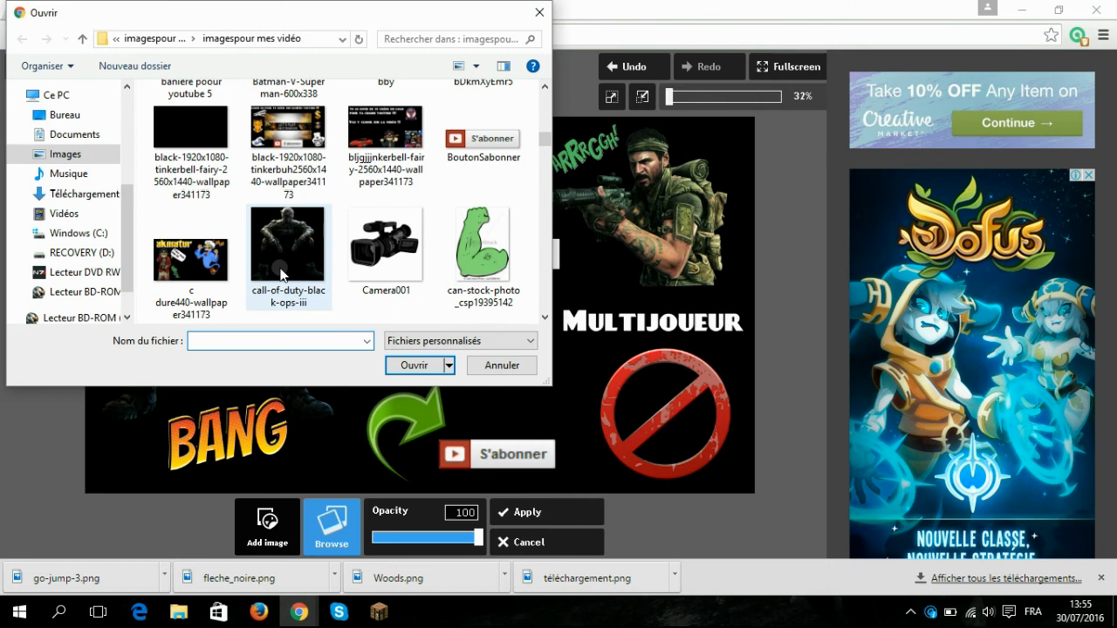
pyautogui.scroll(-8, 281, 274)
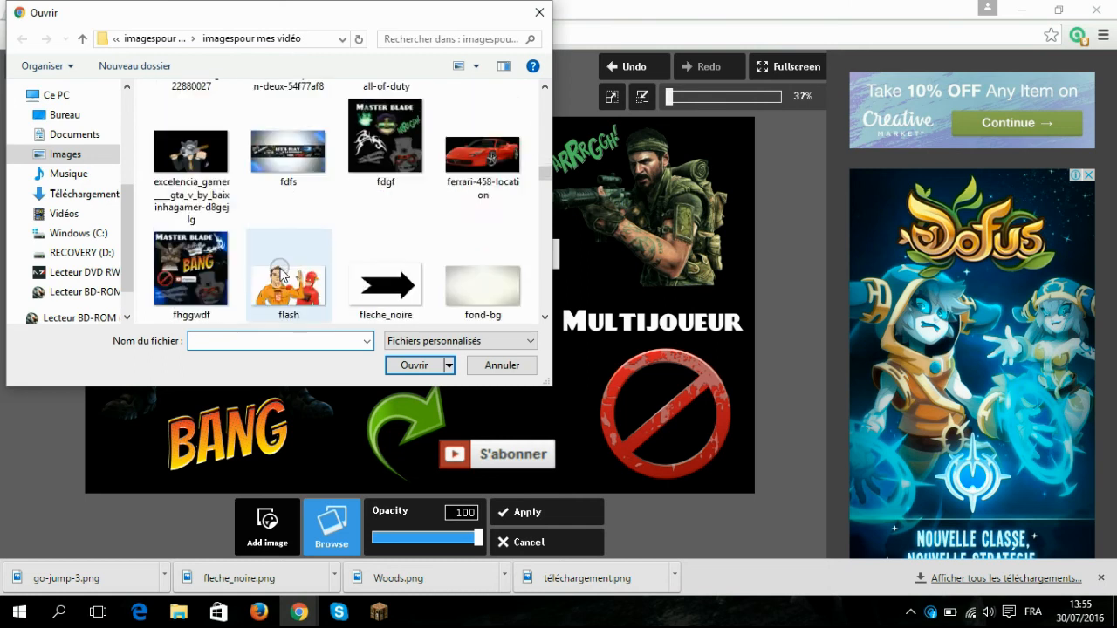
pyautogui.scroll(-8, 281, 274)
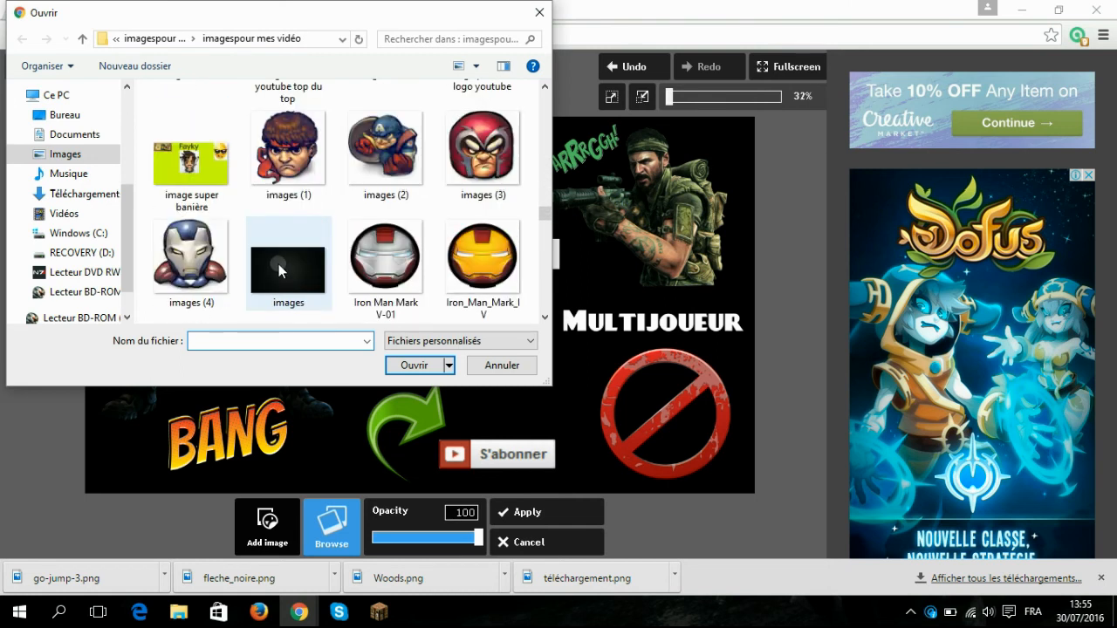
pyautogui.scroll(-5, 279, 271)
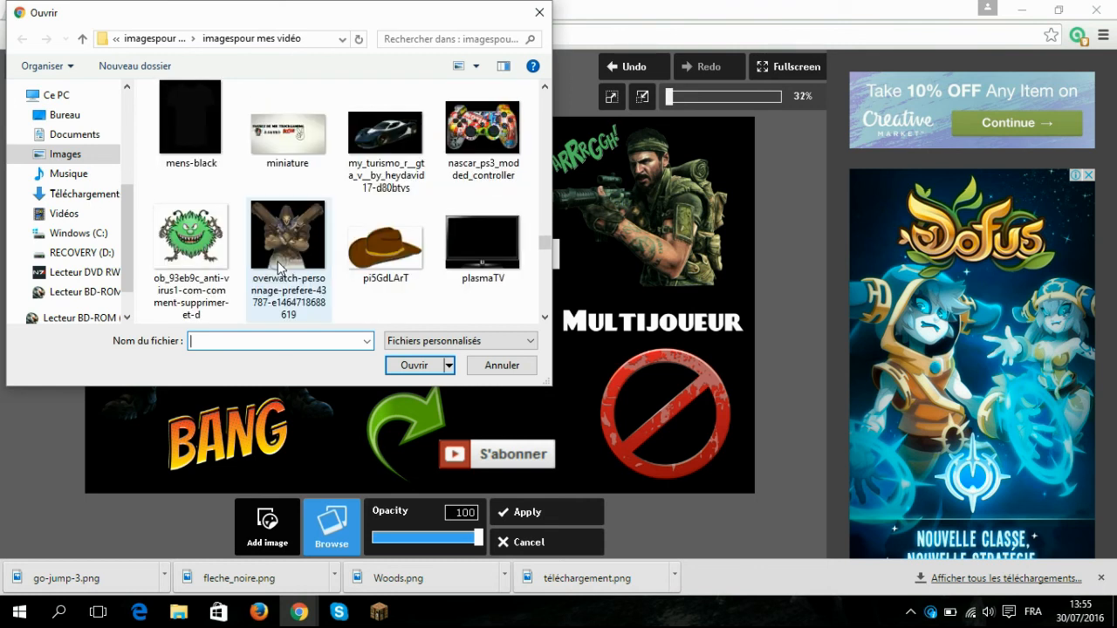
pyautogui.scroll(-8, 378, 259)
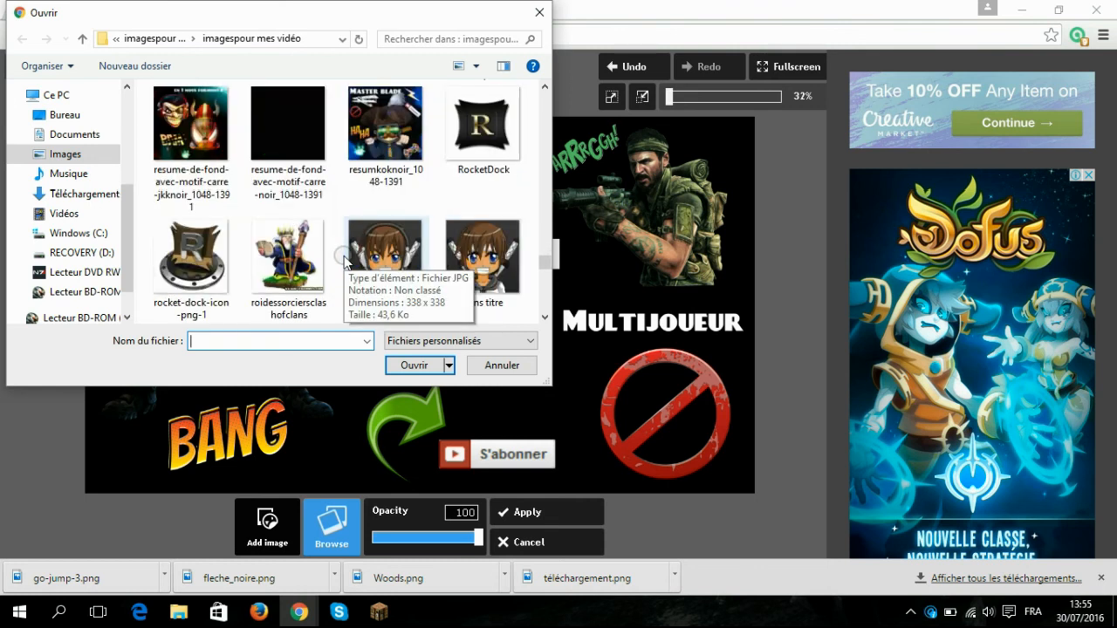
pyautogui.scroll(-8, 345, 261)
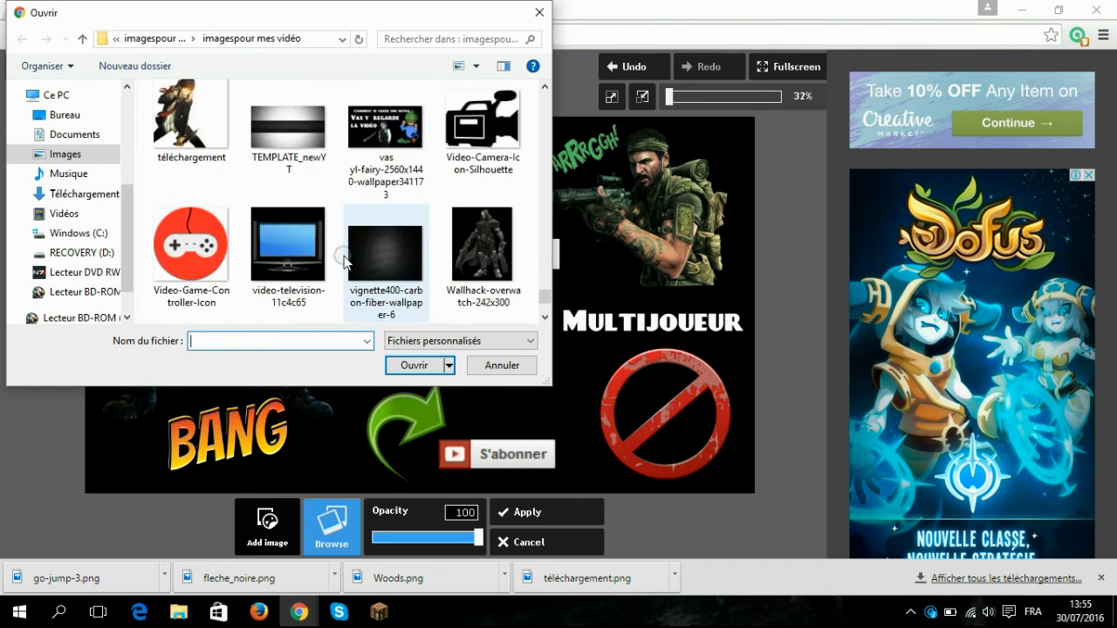
pyautogui.moveTo(544, 301); pyautogui.dragTo(541, 266)
pyautogui.doubleClick(384, 194)
# - Place the green thumbs-up above the "S'abonner" button, tilt it slightly to the left, and apply it
pyautogui.moveTo(125, 198); pyautogui.dragTo(506, 410)
pyautogui.moveTo(515, 341); pyautogui.dragTo(549, 375)
pyautogui.moveTo(524, 397); pyautogui.dragTo(499, 380)
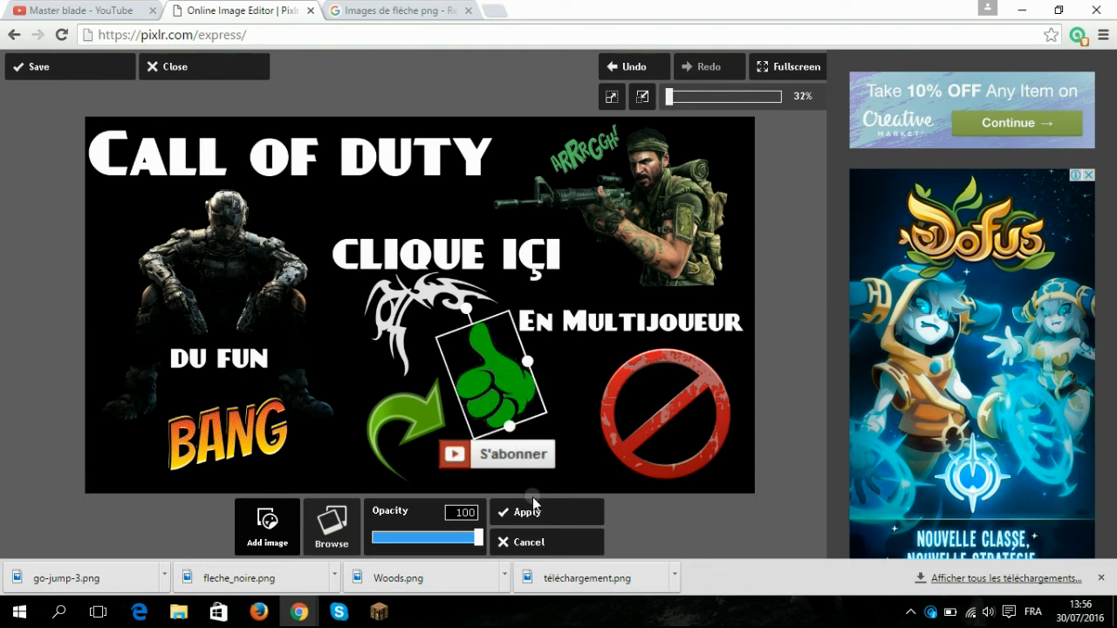
pyautogui.click(520, 515)
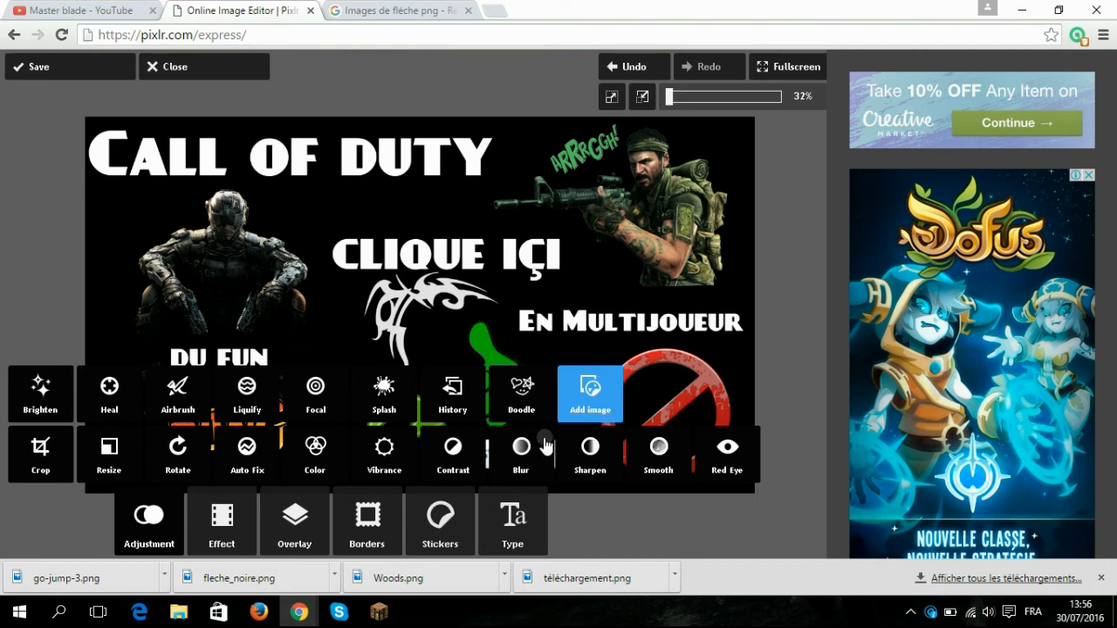
# - Collapse the adjustment tools to show the whole graphic and minimize the browser window
pyautogui.click(159, 539)
pyautogui.click(159, 538)
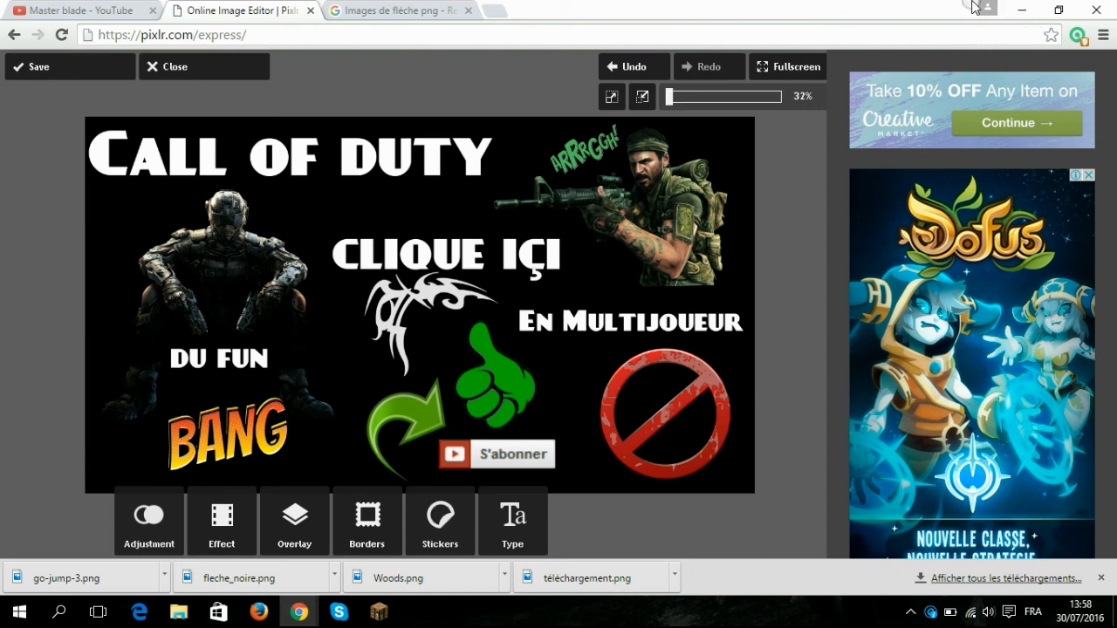
pyautogui.click(1021, 9)
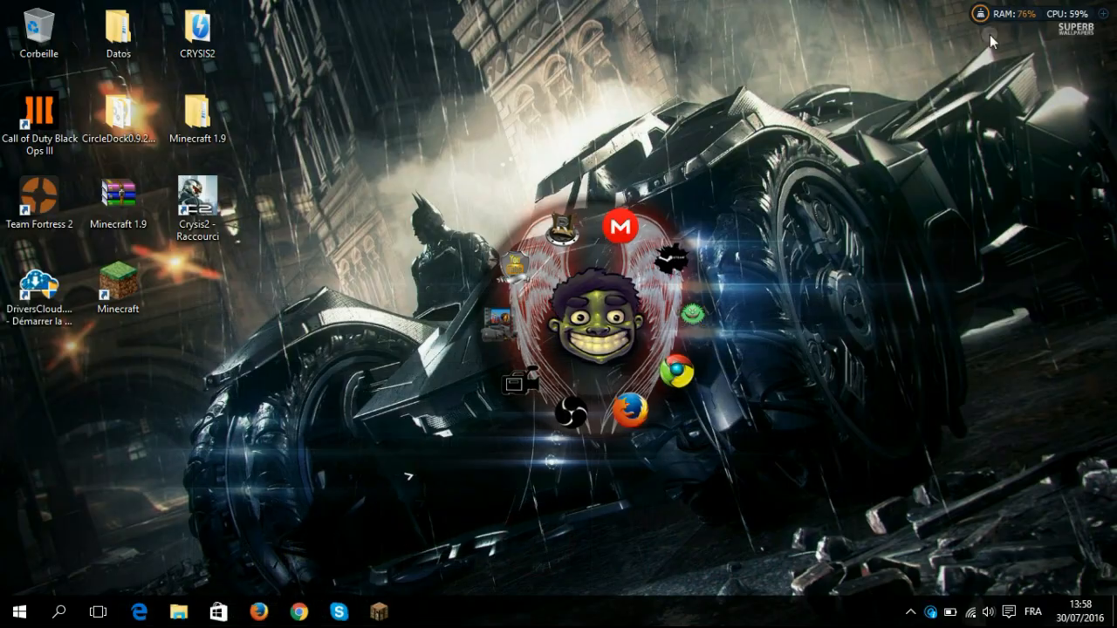